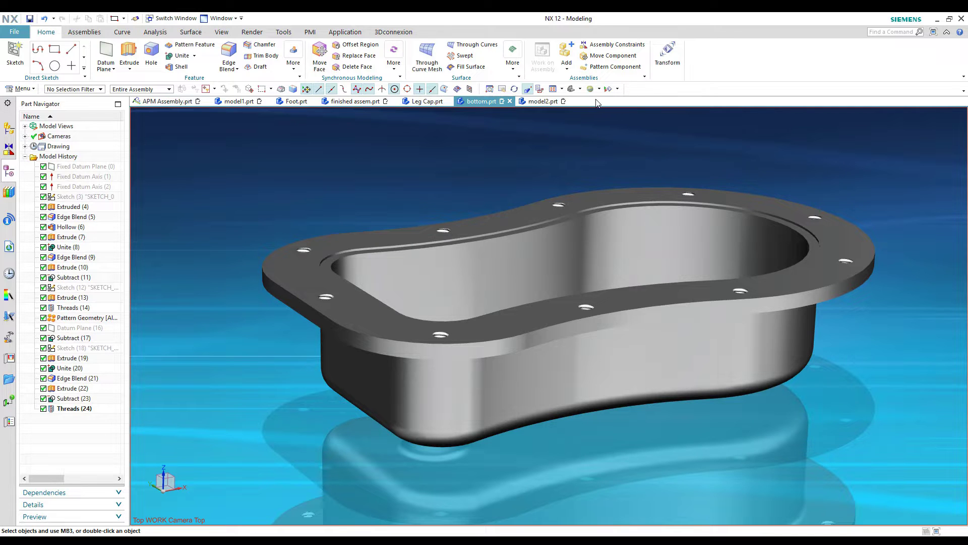
- Switch to model2.prt and extrude the rectangle's four lines from 0.114 to 1.25 in, picked individually with the Single Curve rule
{"action": "left_click", "coordinate": [544, 102]}
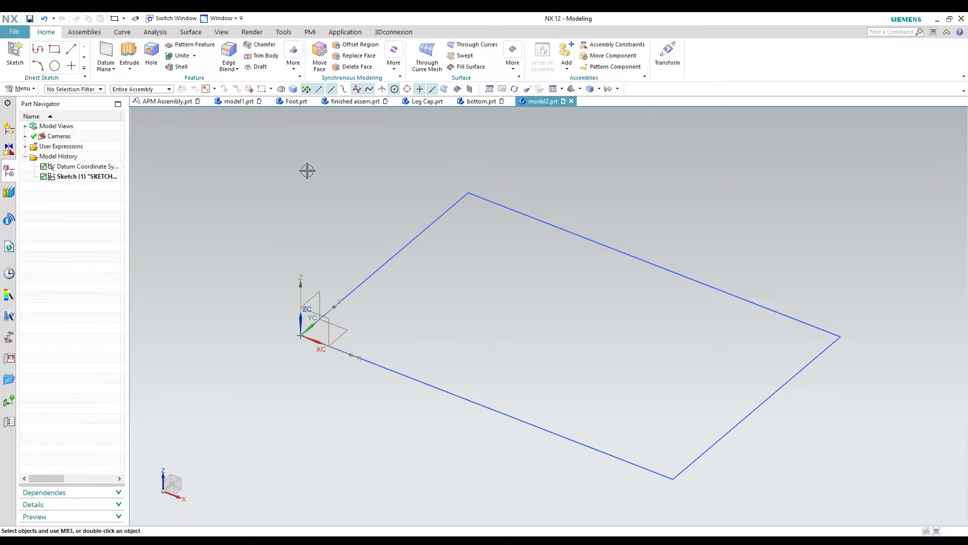
{"action": "left_click", "coordinate": [130, 51]}
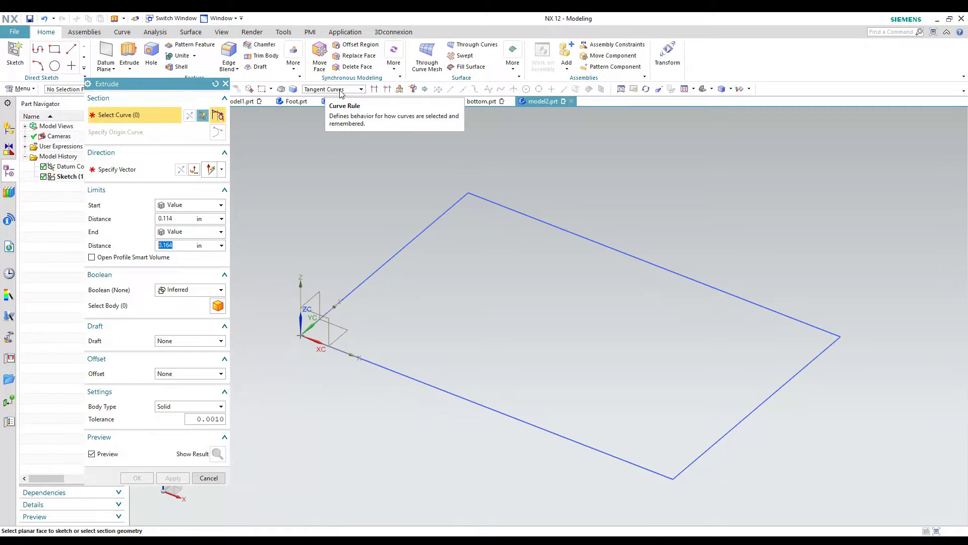
{"action": "left_click", "coordinate": [360, 89]}
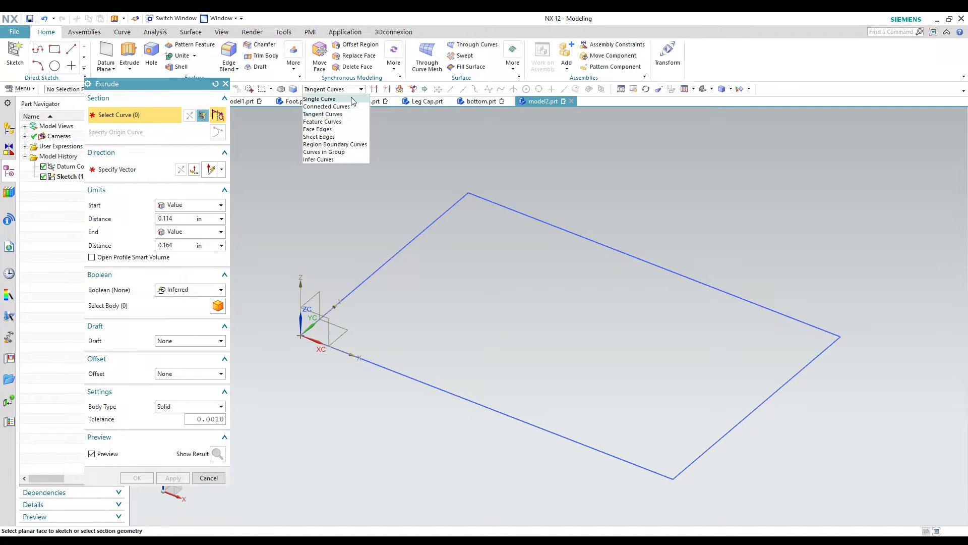
{"action": "left_click", "coordinate": [319, 99]}
{"action": "left_click", "coordinate": [419, 237]}
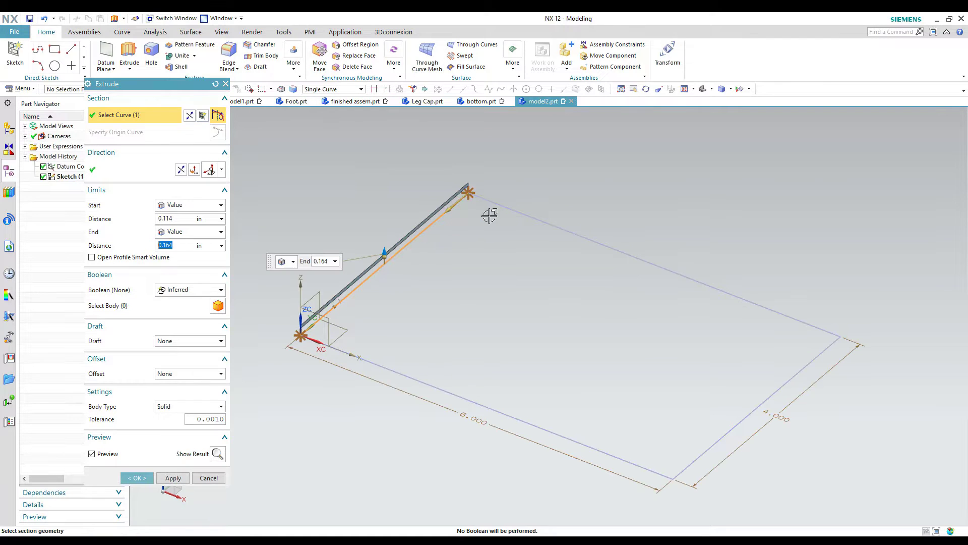
{"action": "left_click", "coordinate": [510, 209]}
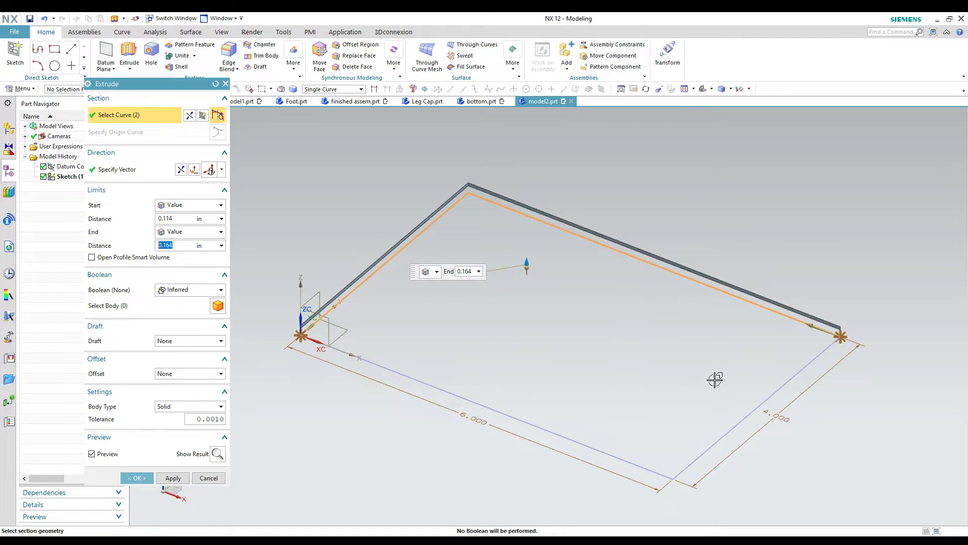
{"action": "left_click", "coordinate": [729, 427]}
{"action": "left_click", "coordinate": [612, 455]}
{"action": "left_click_drag", "start_coordinate": [571, 328], "coordinate": [568, 270]}
{"action": "middle_click", "coordinate": [569, 270]}
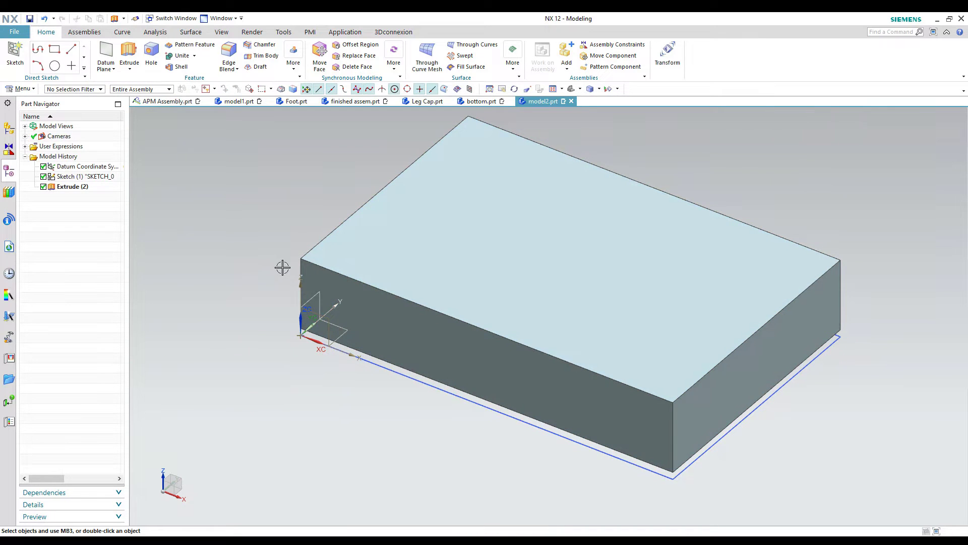
- Edit the extrusion's base sketch to add one circle inside the rectangle near its upper-left corner, and finish the sketch
{"action": "double_click", "coordinate": [362, 358]}
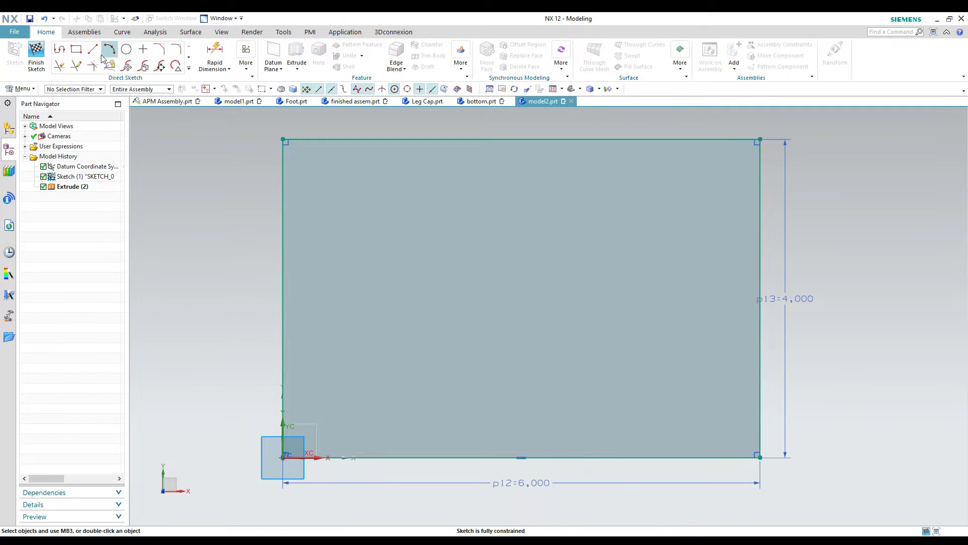
{"action": "left_click", "coordinate": [126, 49]}
{"action": "left_click", "coordinate": [405, 244]}
{"action": "left_click", "coordinate": [436, 276]}
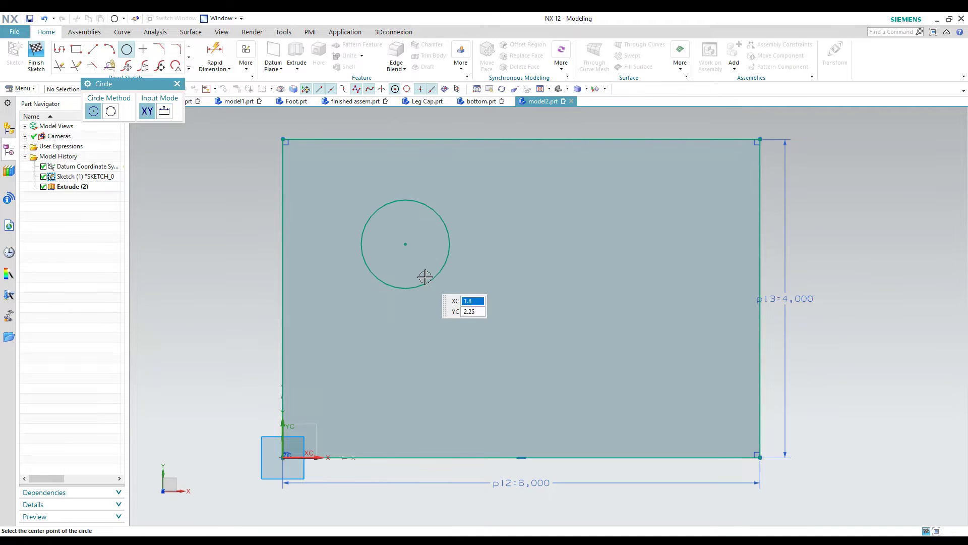
{"action": "key", "text": "Escape"}
{"action": "left_click", "coordinate": [35, 56]}
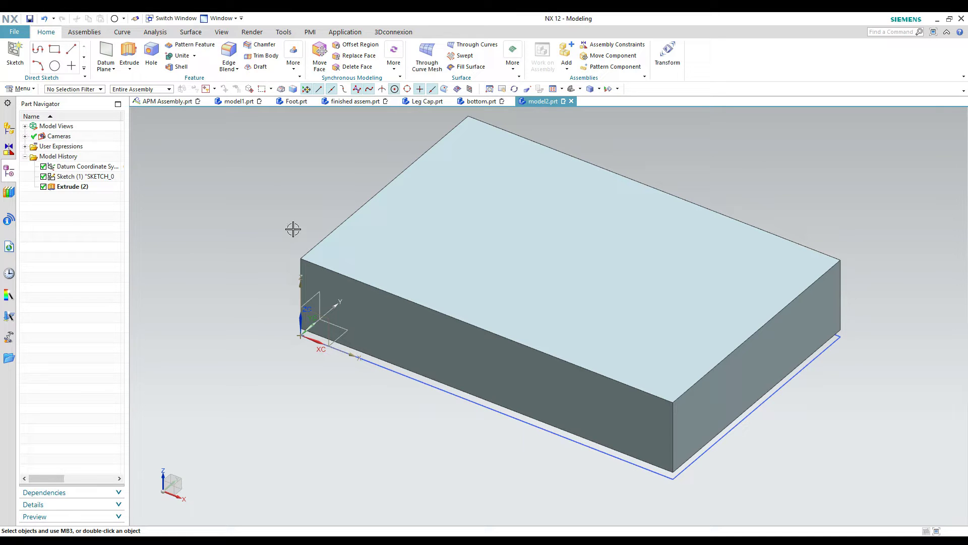
- Reopen the extrusion to check its section curves, cancel, and undo the model back to the plain rectangle sketch
{"action": "double_click", "coordinate": [361, 219]}
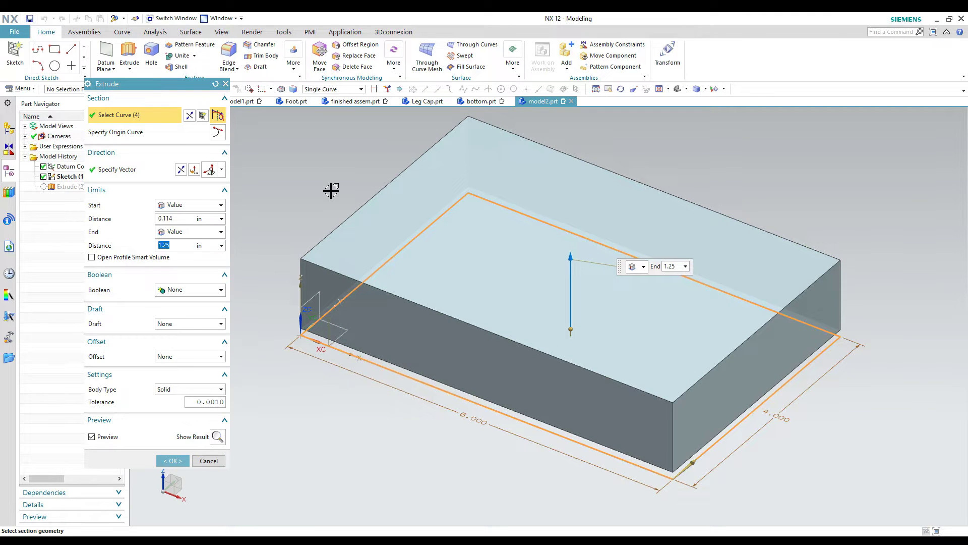
{"action": "left_click", "coordinate": [209, 460]}
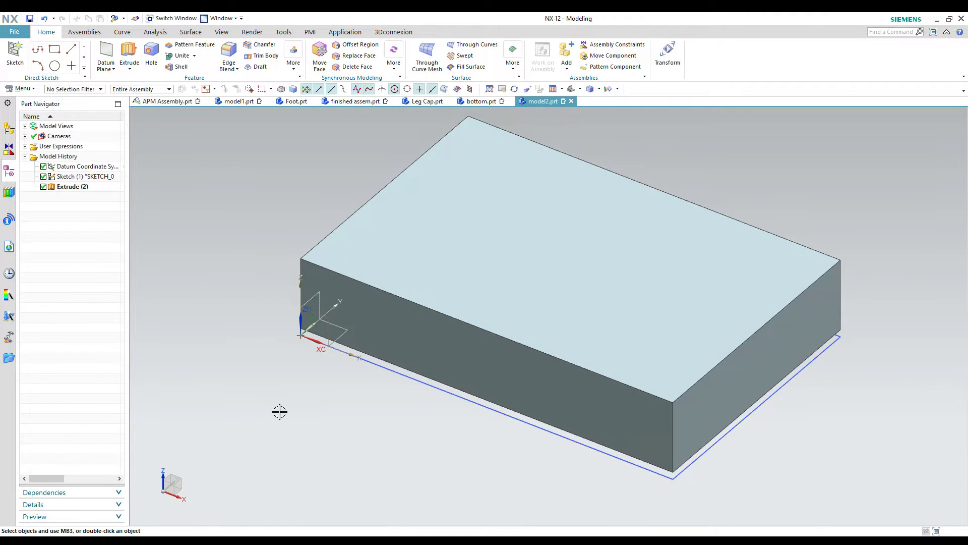
{"action": "key", "text": "ctrl+z"}
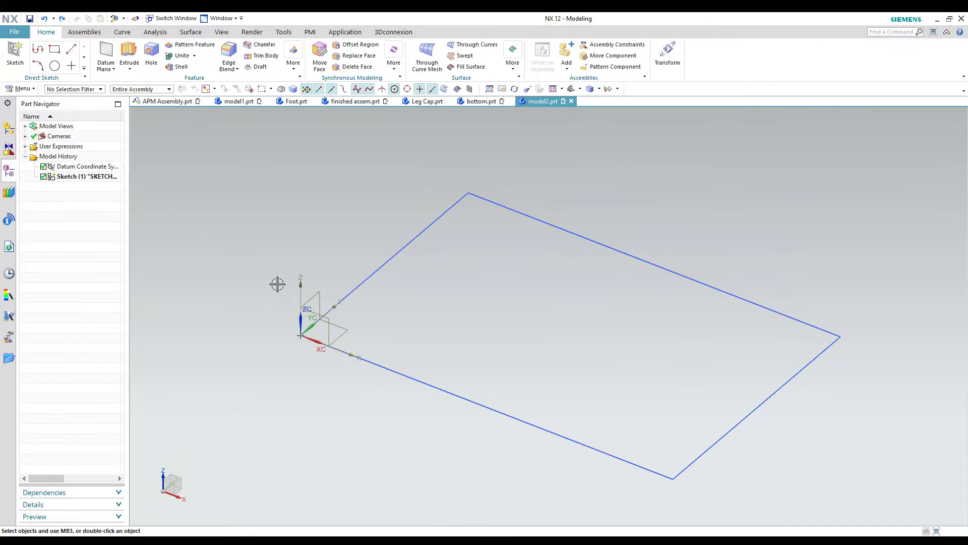
- Extrude the rectangle sketch from 0.114 to 1.25 in, selecting its section with the Feature Curves rule
{"action": "left_click", "coordinate": [129, 56]}
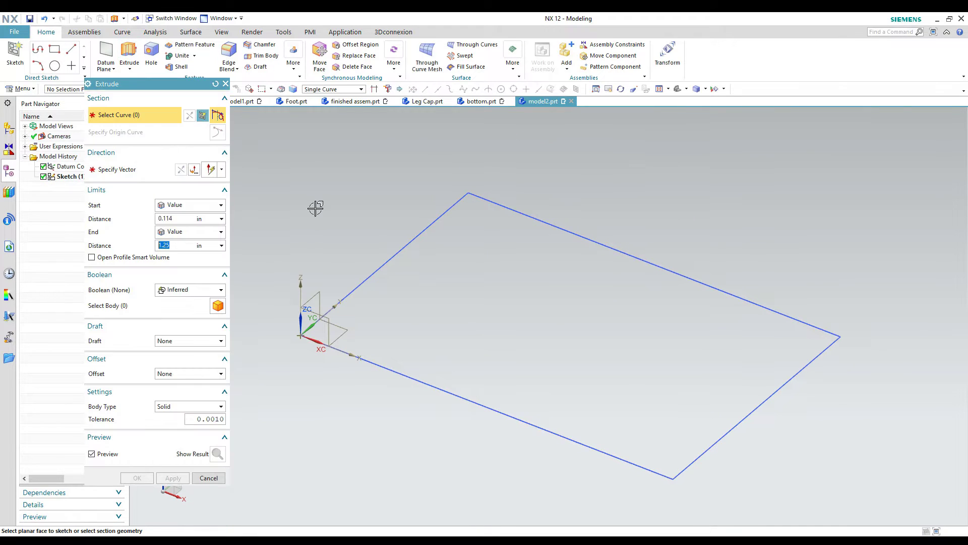
{"action": "left_click", "coordinate": [331, 91]}
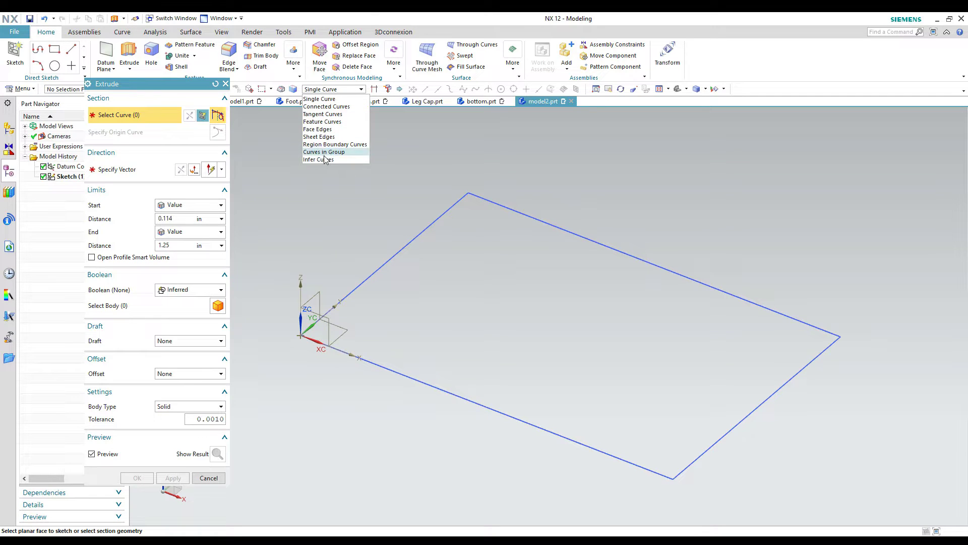
{"action": "left_click", "coordinate": [323, 122]}
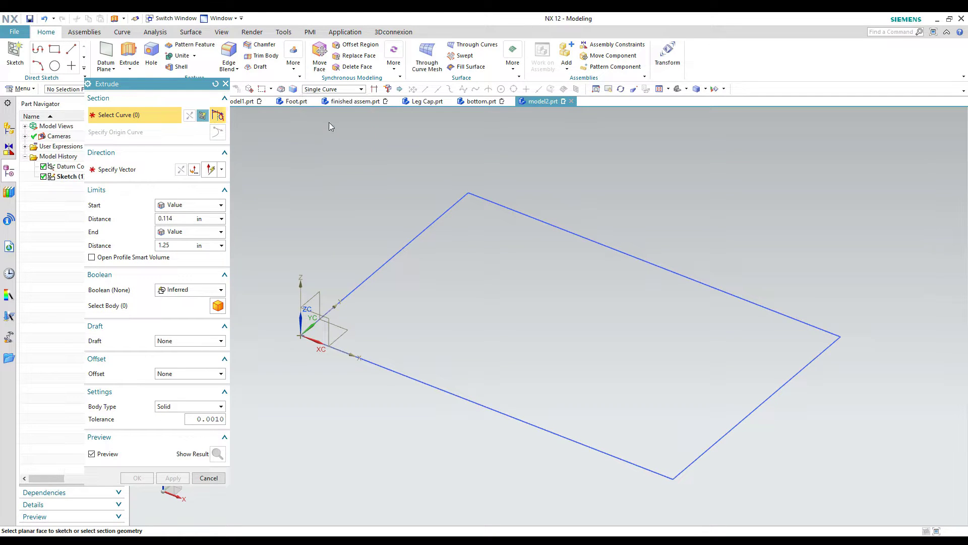
{"action": "left_click", "coordinate": [410, 237]}
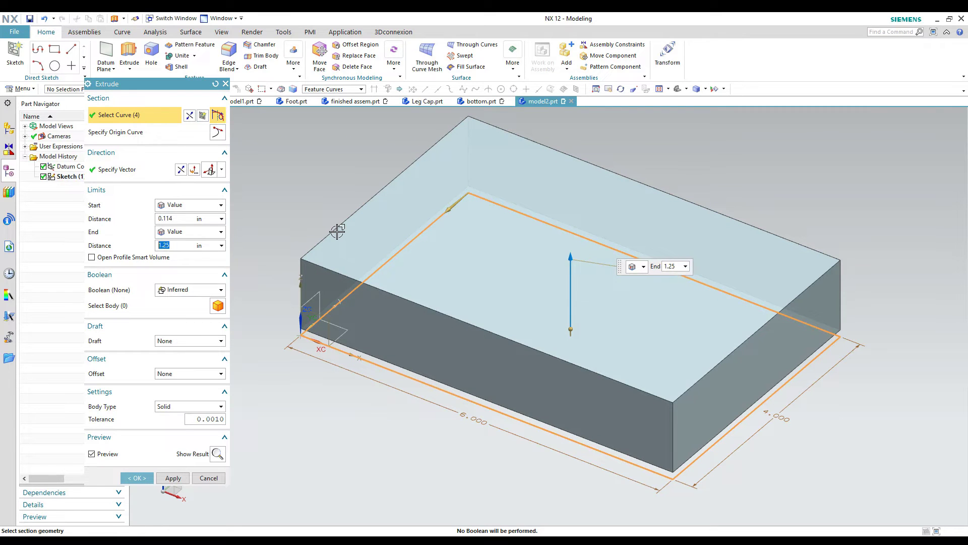
{"action": "middle_click", "coordinate": [331, 199]}
- Add two circles to the base sketch, one about 0.59 in in diameter at the upper left and a larger one near the centre
{"action": "double_click", "coordinate": [385, 372]}
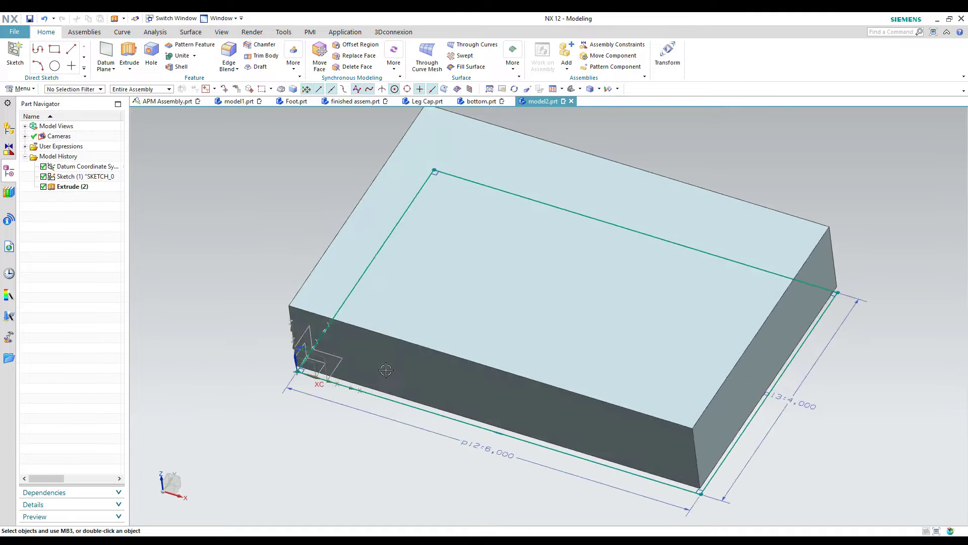
{"action": "left_click", "coordinate": [126, 49]}
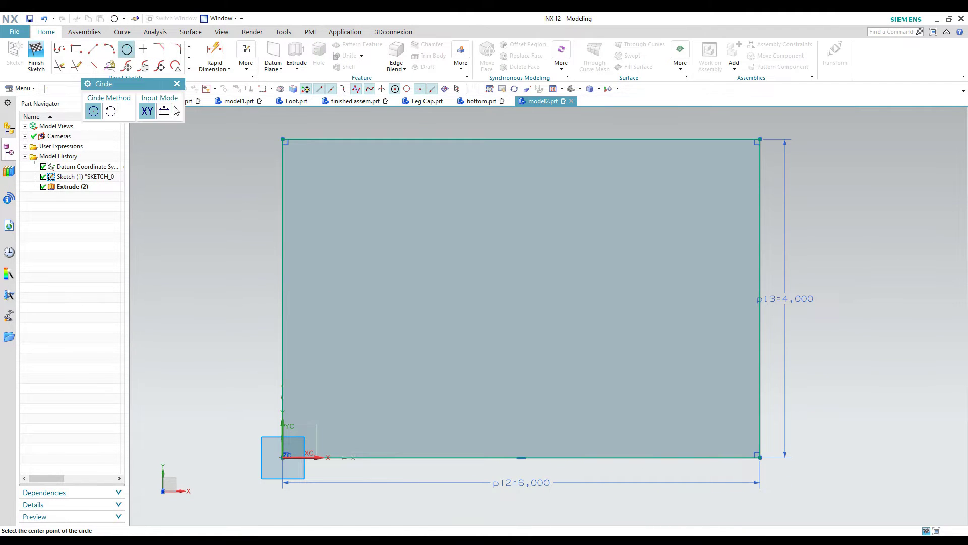
{"action": "left_click", "coordinate": [372, 237]}
{"action": "left_click", "coordinate": [386, 255]}
{"action": "left_click", "coordinate": [544, 295]}
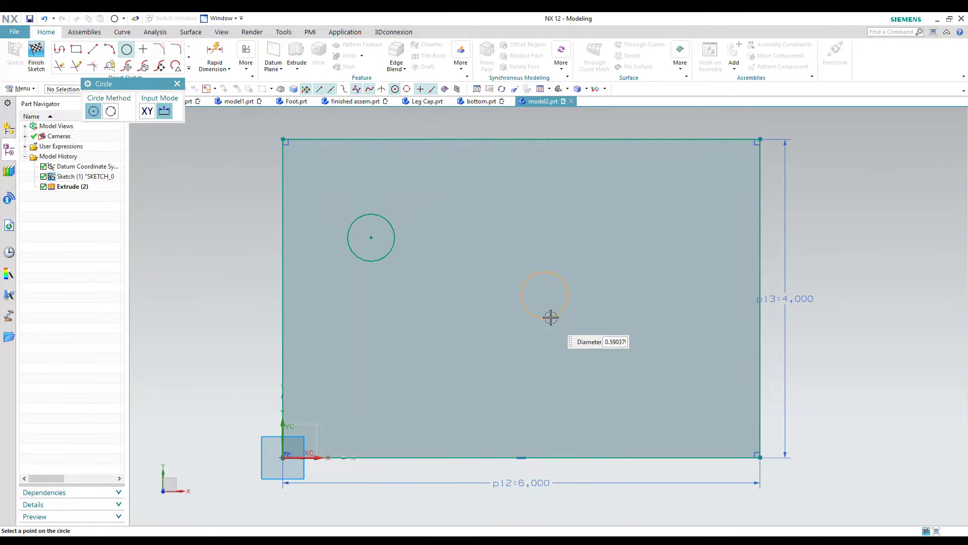
{"action": "left_click", "coordinate": [557, 327]}
{"action": "key", "text": "Escape"}
{"action": "left_click", "coordinate": [39, 53]}
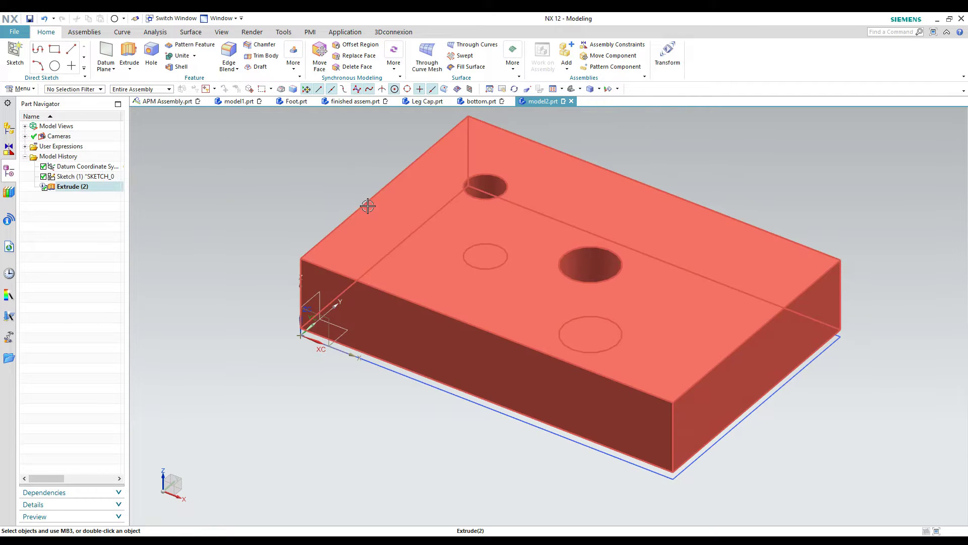
- Edit the extrusion's section with the Connected Curves rule, deselecting both circles so that only the rectangle is extruded
{"action": "middle_click_drag", "start_coordinate": [282, 211], "coordinate": [318, 216]}
{"action": "double_click", "coordinate": [371, 235]}
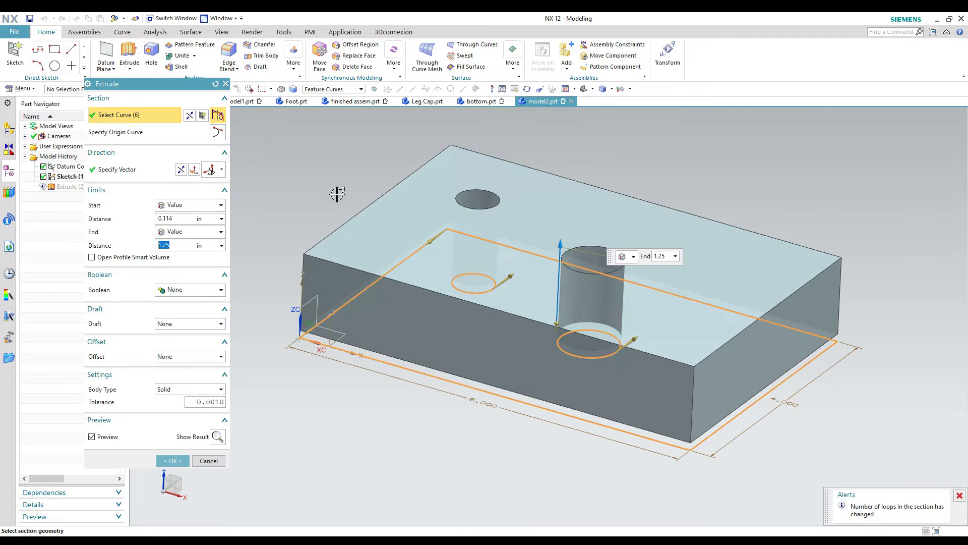
{"action": "left_click", "coordinate": [325, 91]}
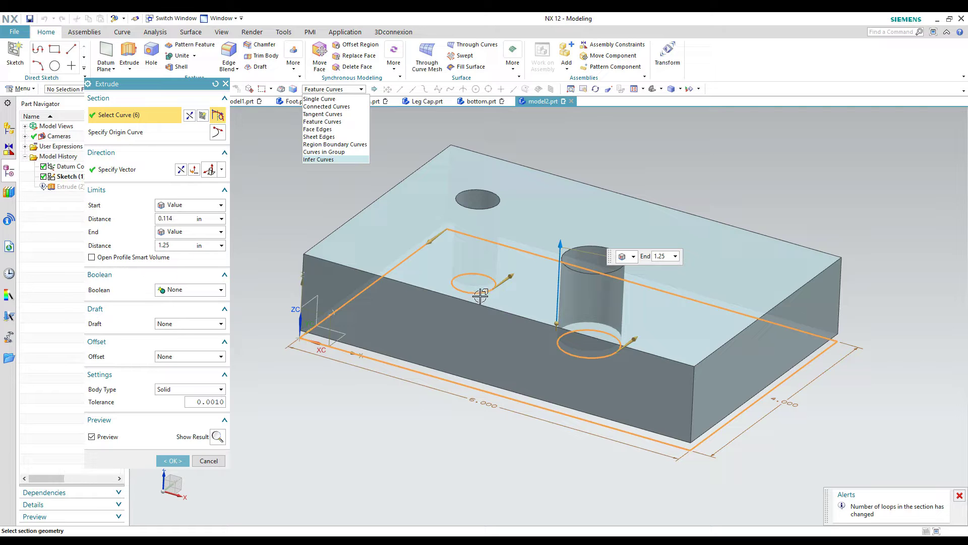
{"action": "left_click", "coordinate": [323, 106]}
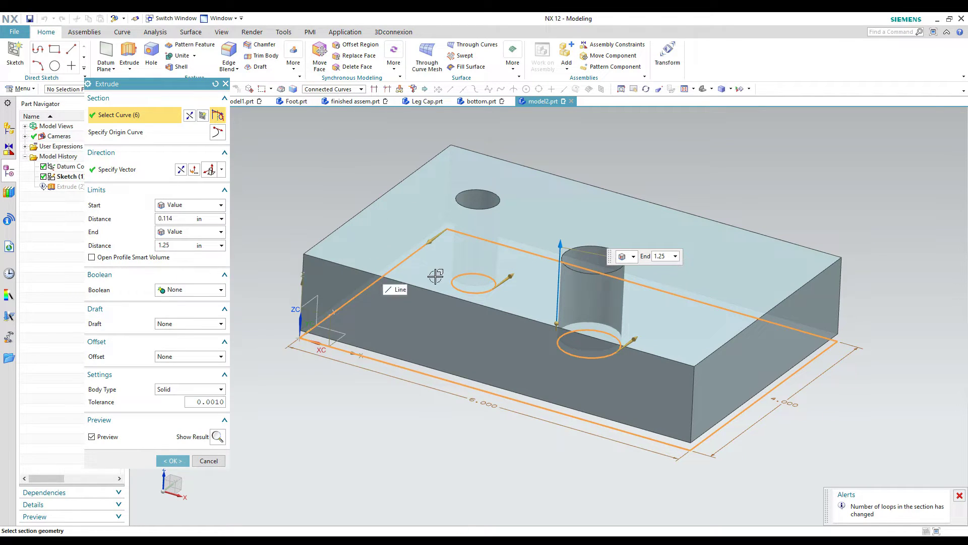
{"action": "left_click", "coordinate": [453, 285], "text": "shift"}
{"action": "left_click", "coordinate": [558, 343], "text": "shift"}
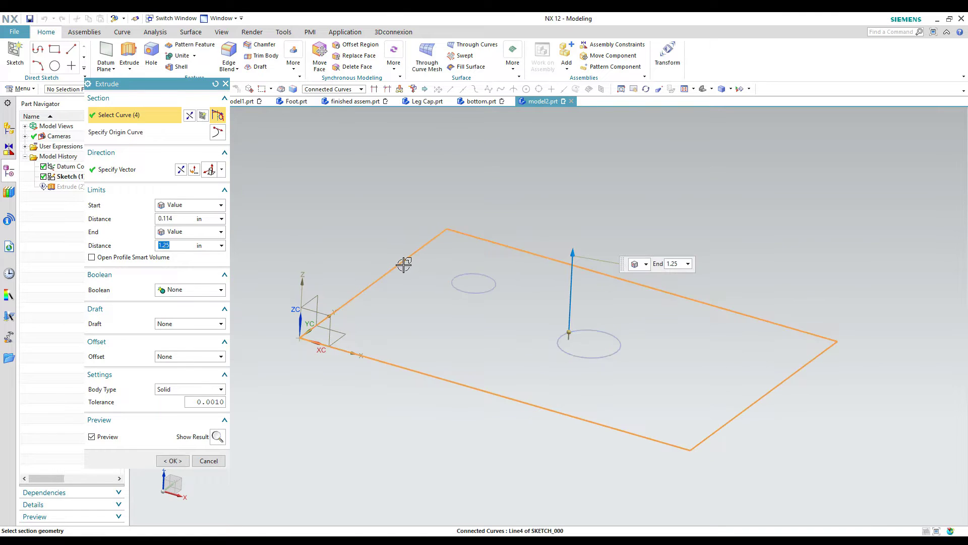
{"action": "middle_click", "coordinate": [313, 271]}
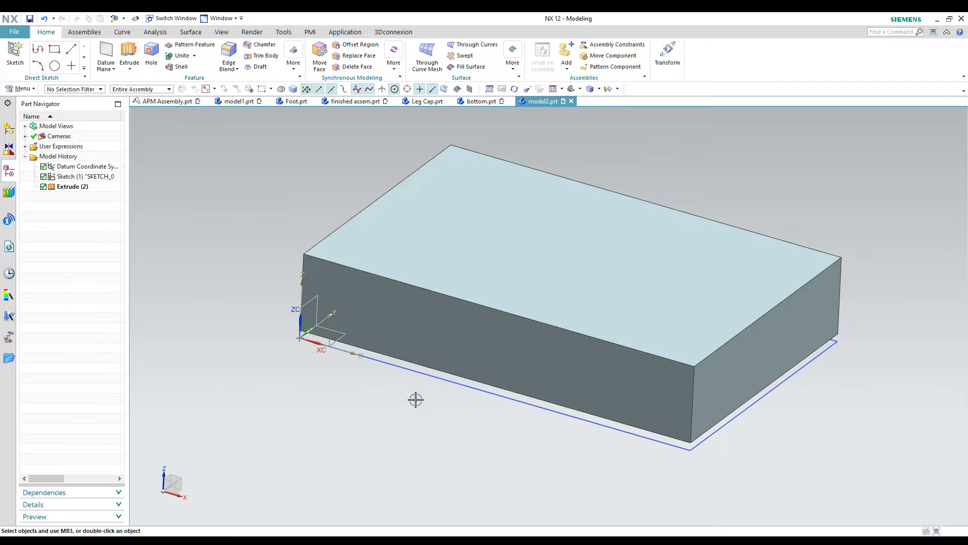
- In the base sketch, draw a three-line notch on the upper edge: 0.6 in down, across, and back up about 0.61 in at 82°
{"action": "double_click", "coordinate": [443, 381]}
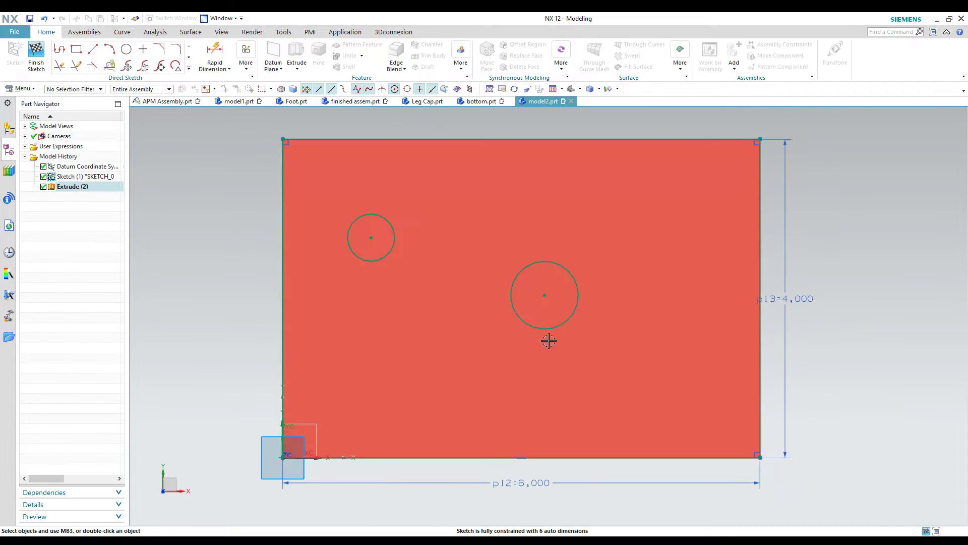
{"action": "left_click", "coordinate": [93, 50]}
{"action": "left_click", "coordinate": [455, 139]}
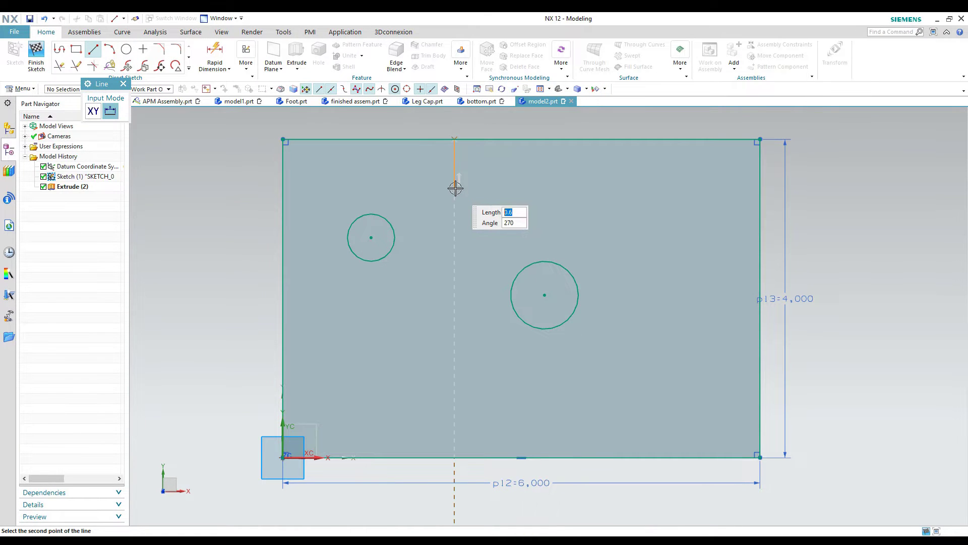
{"action": "left_click", "coordinate": [455, 187]}
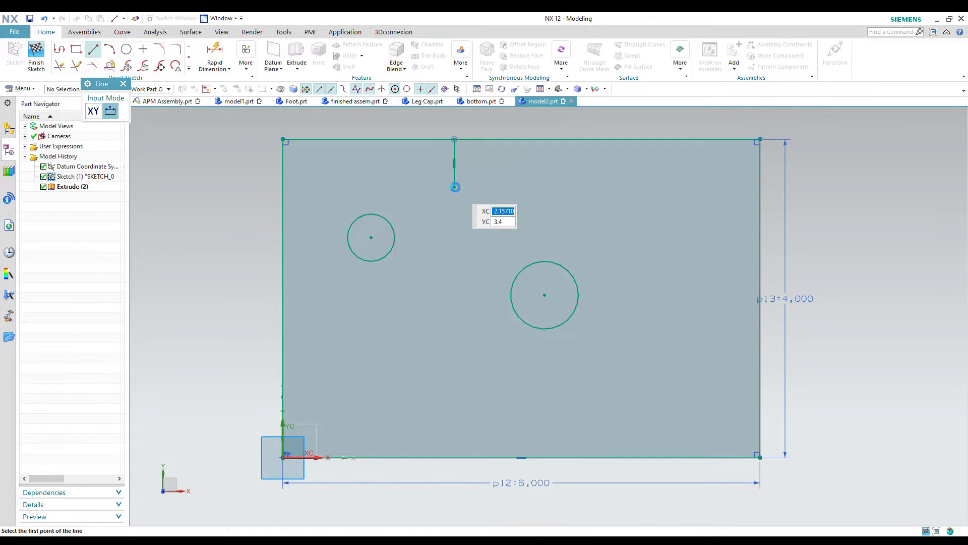
{"action": "left_click", "coordinate": [569, 187]}
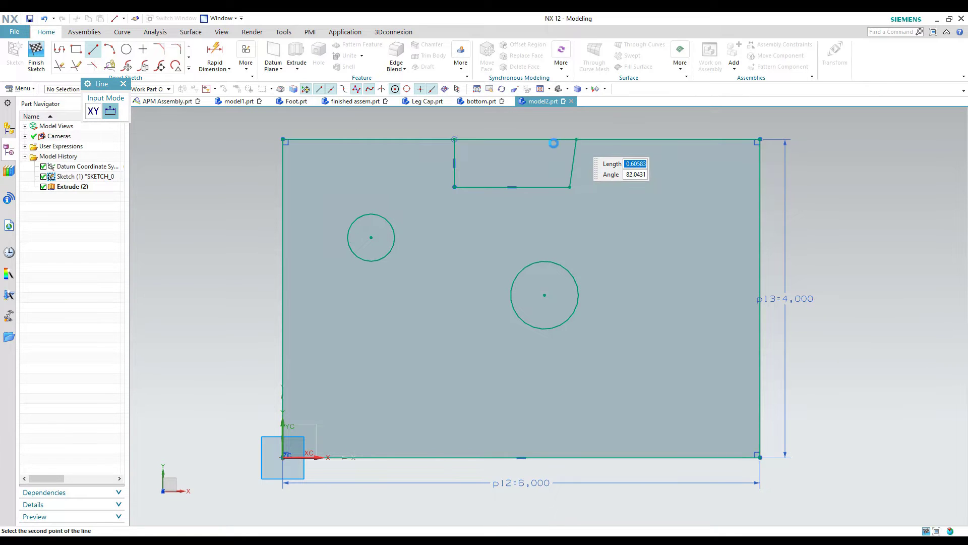
{"action": "left_click", "coordinate": [577, 139]}
- Trim the rectangle's upper edge between the two notch sides with Quick Trim and finish the sketch to update the block
{"action": "left_click", "coordinate": [59, 66]}
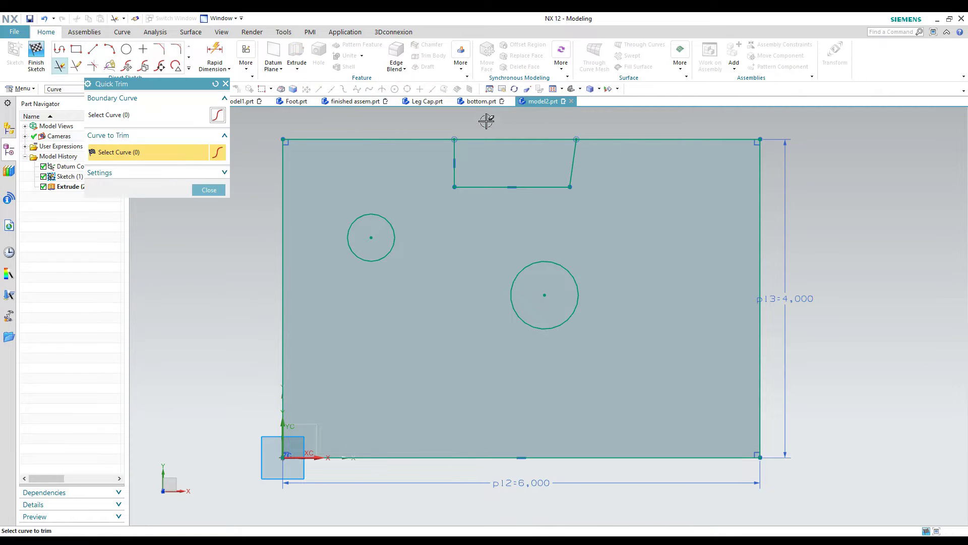
{"action": "left_click", "coordinate": [494, 139]}
{"action": "middle_click", "coordinate": [495, 138]}
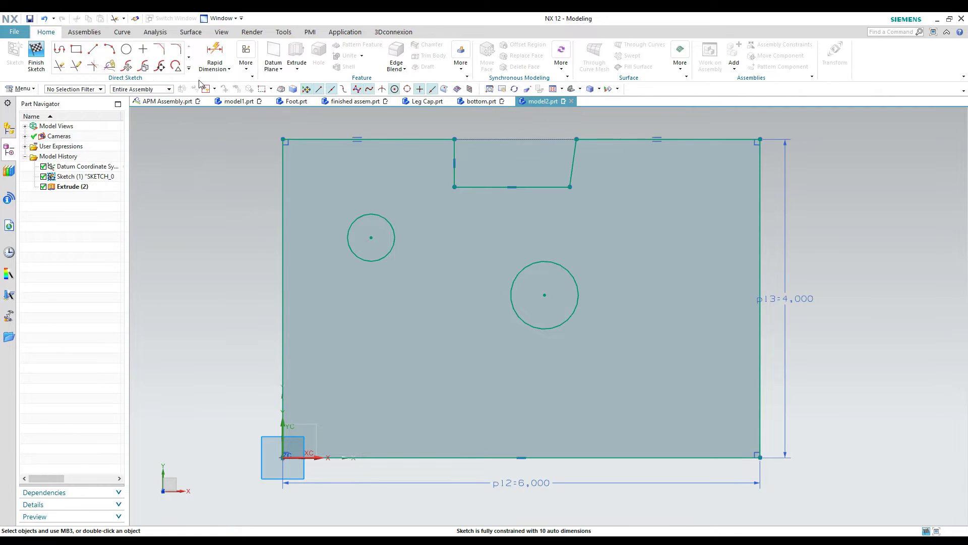
{"action": "left_click", "coordinate": [40, 51]}
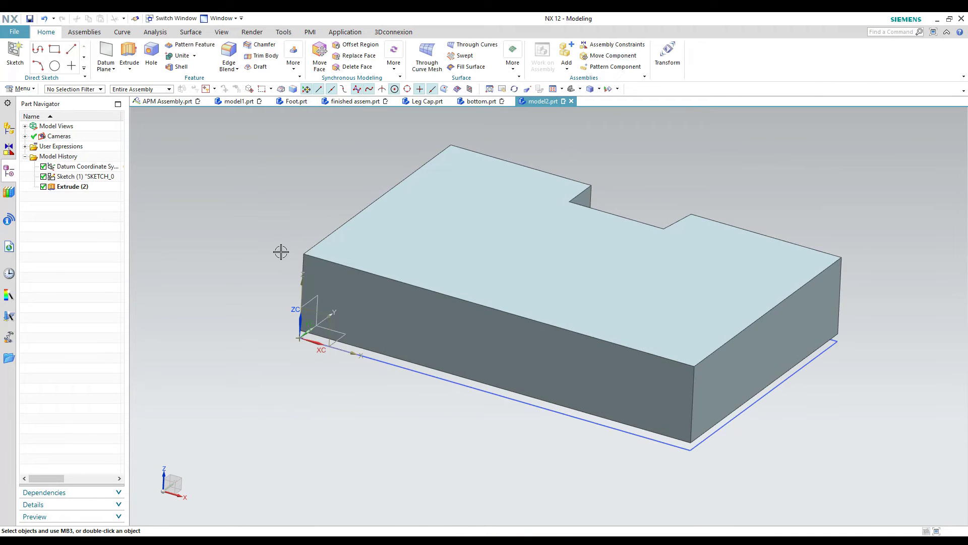
{"action": "mouse_move", "coordinate": [281, 251]}
{"action": "middle_mouse_down"}
{"action": "mouse_move", "coordinate": [268, 272]}
{"action": "mouse_move", "coordinate": [242, 283]}
{"action": "mouse_move", "coordinate": [251, 286]}
{"action": "middle_mouse_up"}
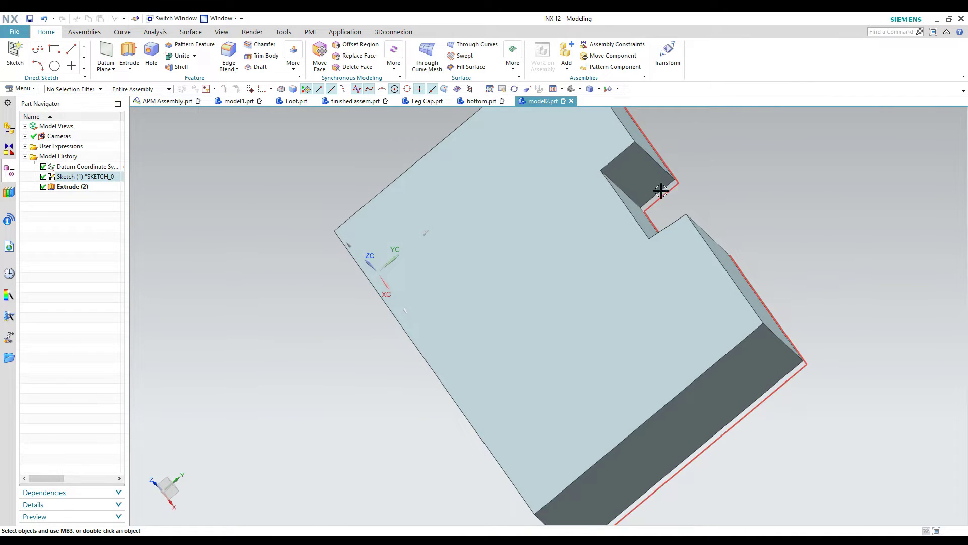
{"action": "key", "text": "End"}
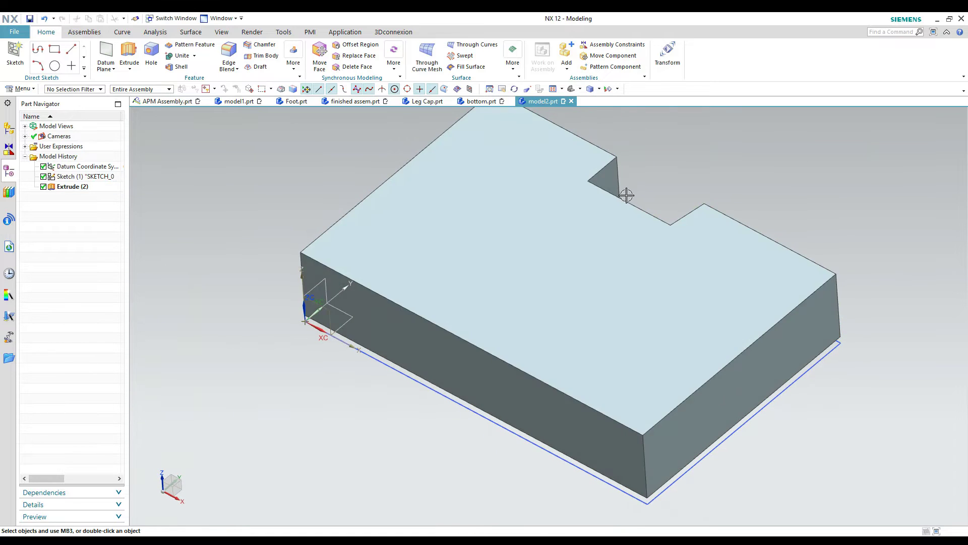
{"action": "middle_click_drag", "start_coordinate": [627, 195], "coordinate": [634, 194]}
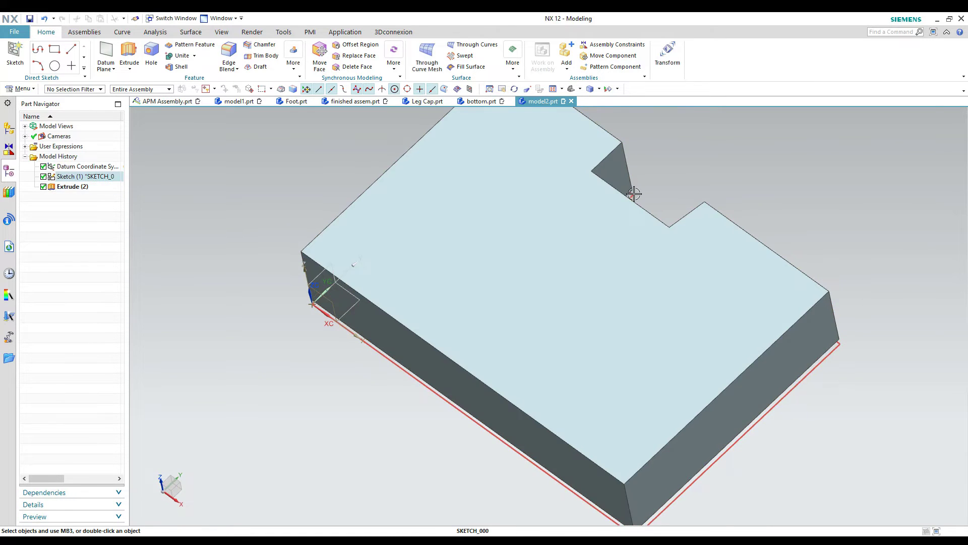
- Add a third circle to the base sketch, to the right of the notch, and finish the sketch
{"action": "double_click", "coordinate": [634, 194]}
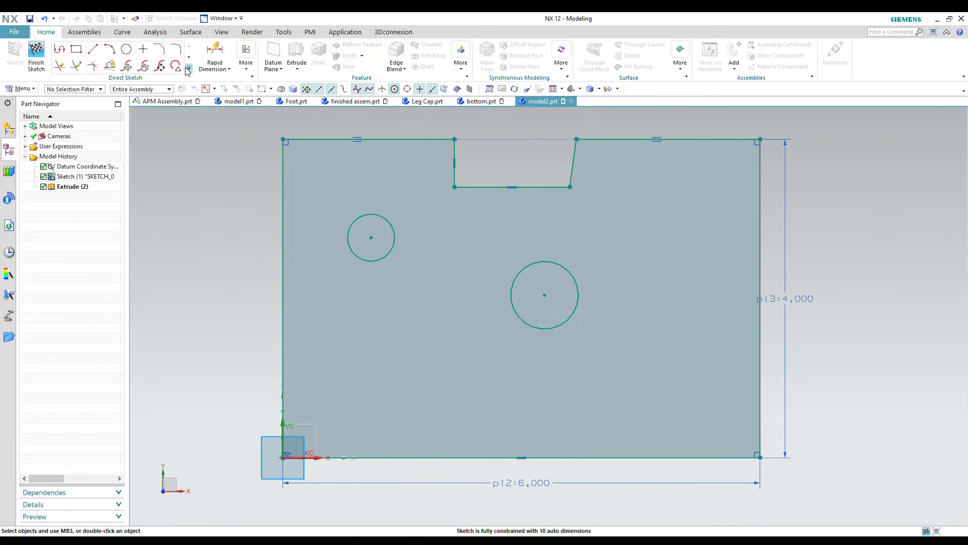
{"action": "left_click", "coordinate": [126, 49]}
{"action": "left_click", "coordinate": [687, 223]}
{"action": "left_click", "coordinate": [695, 274]}
{"action": "middle_click", "coordinate": [695, 274]}
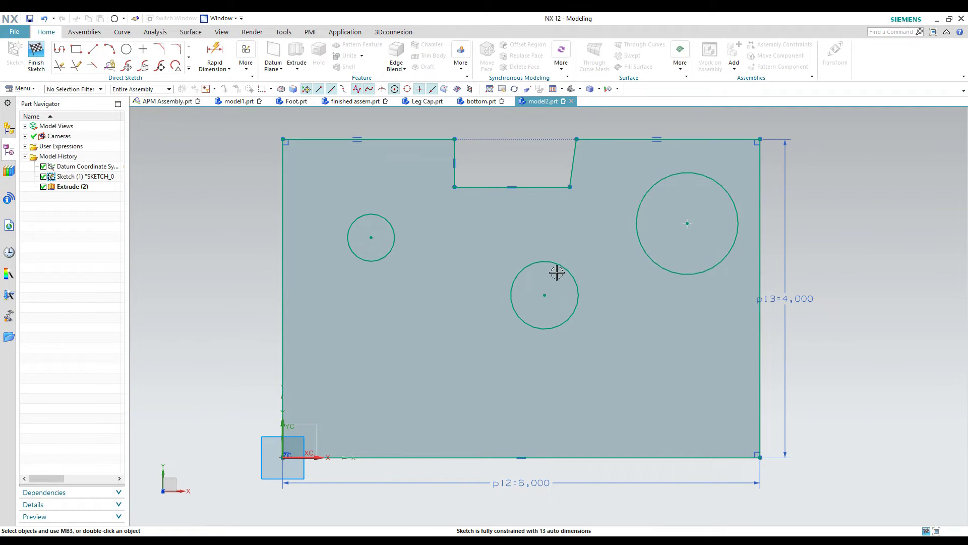
{"action": "left_click", "coordinate": [36, 56]}
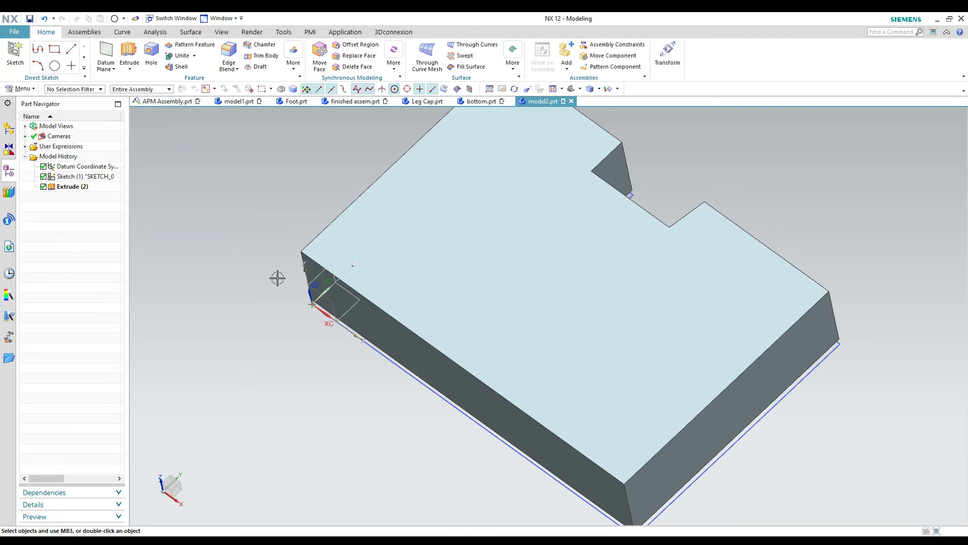
- Start an extrusion with the Face Edges rule, picking the block's back end face to the left of the notch
{"action": "mouse_move", "coordinate": [281, 273]}
{"action": "middle_mouse_down"}
{"action": "mouse_move", "coordinate": [275, 263]}
{"action": "mouse_move", "coordinate": [281, 267]}
{"action": "middle_mouse_up"}
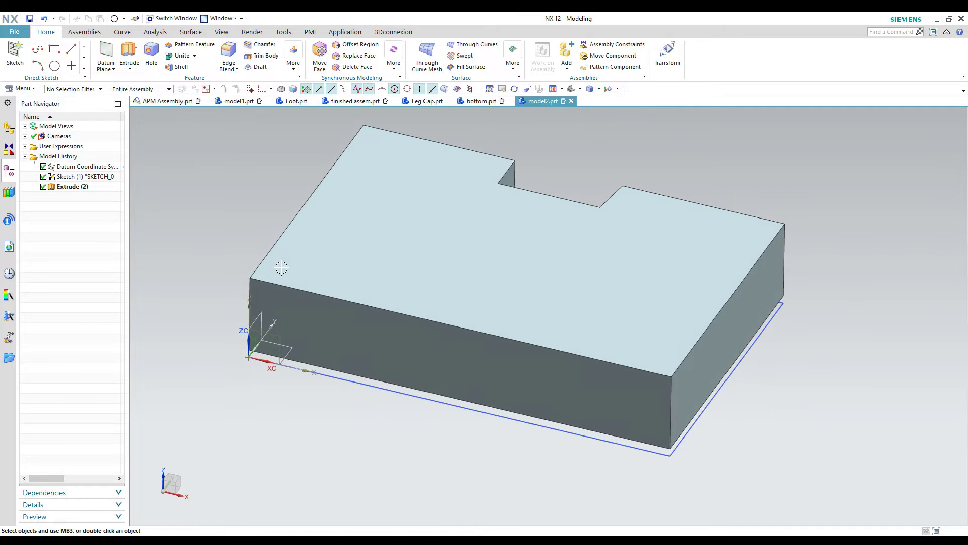
{"action": "left_click", "coordinate": [129, 56]}
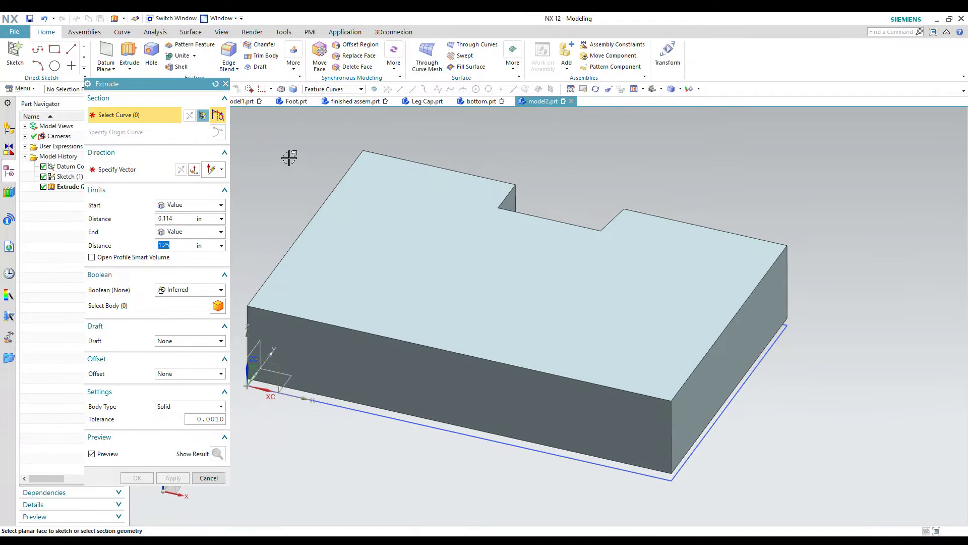
{"action": "left_click", "coordinate": [323, 89]}
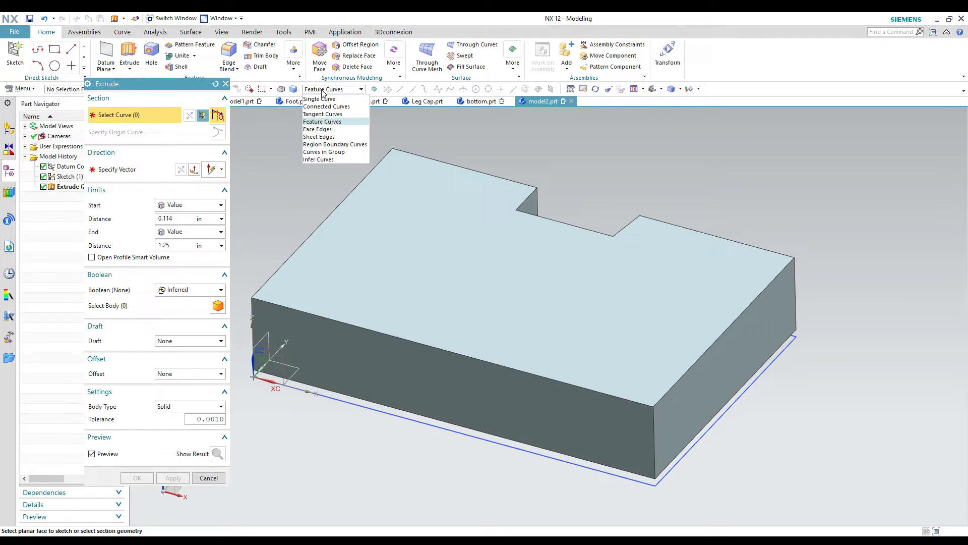
{"action": "left_click", "coordinate": [318, 130]}
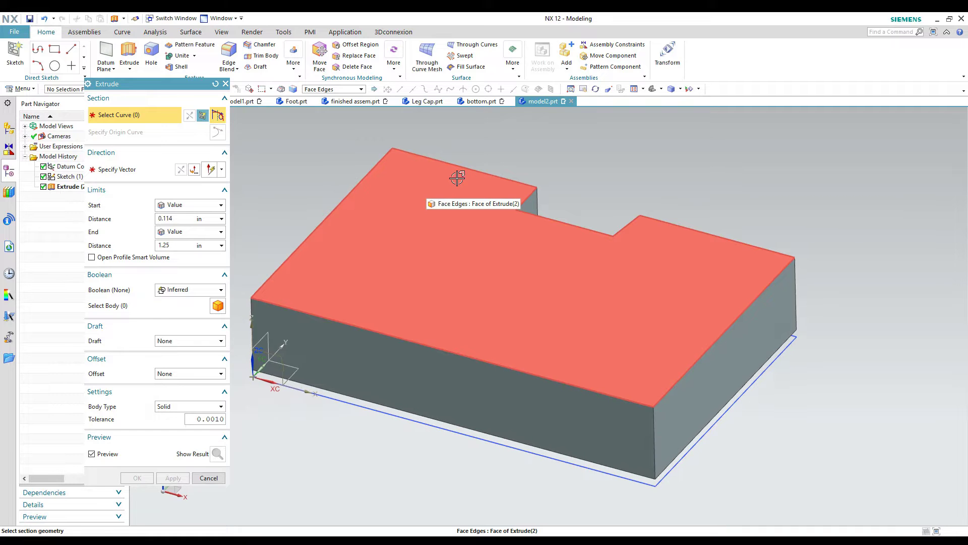
{"action": "middle_click_drag", "start_coordinate": [458, 178], "coordinate": [491, 194]}
{"action": "left_click", "coordinate": [489, 194]}
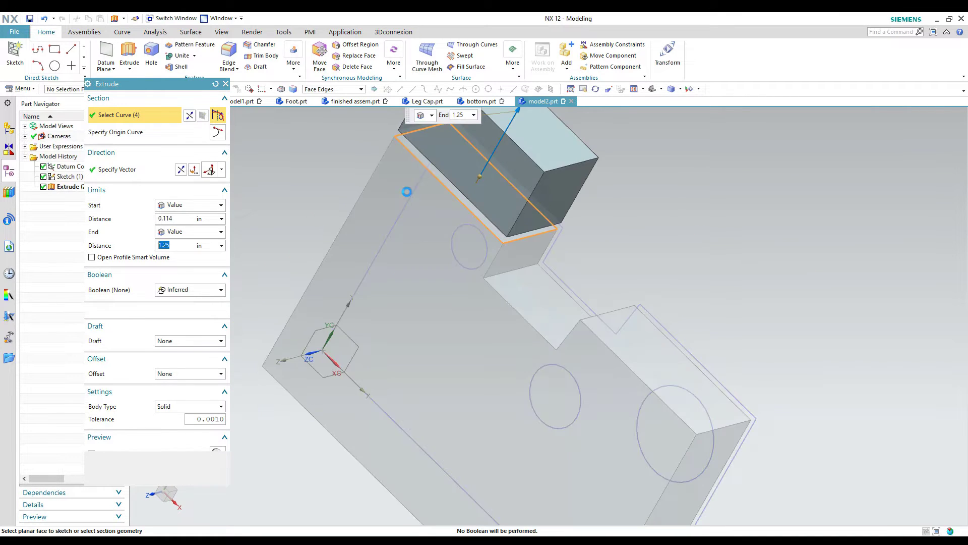
- Set the end-face extrusion's start distance to 0 in and end distance to 1 in, and create it
{"action": "left_click", "coordinate": [164, 219]}
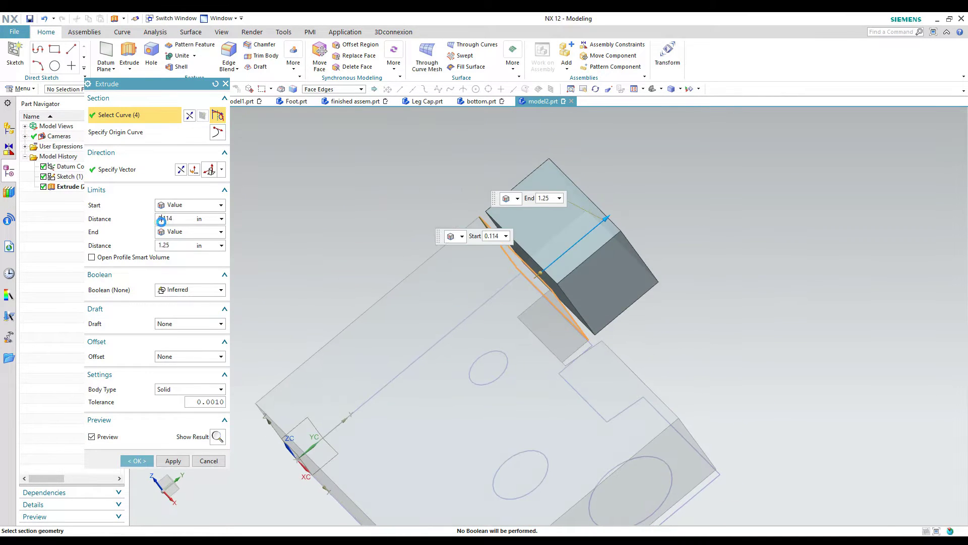
{"action": "type", "text": "0"}
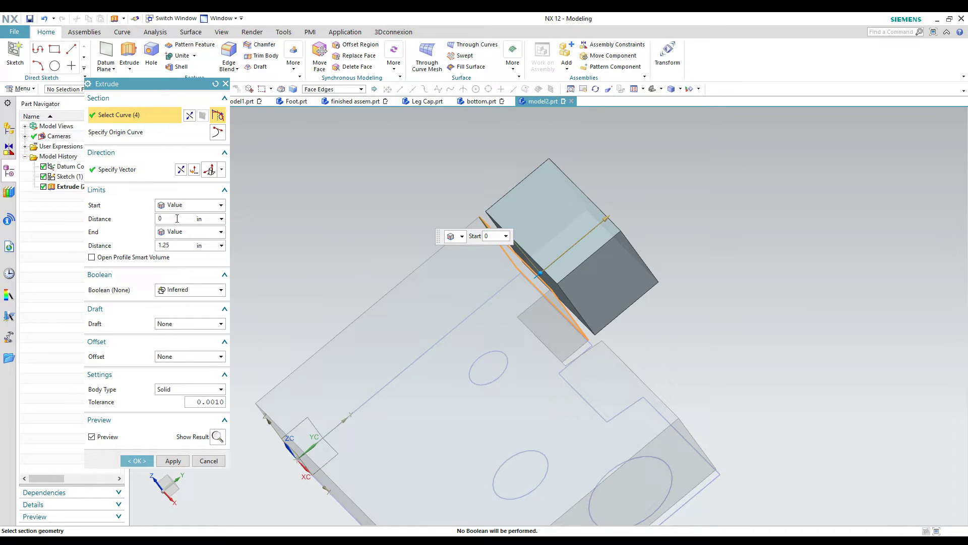
{"action": "key", "text": "Return"}
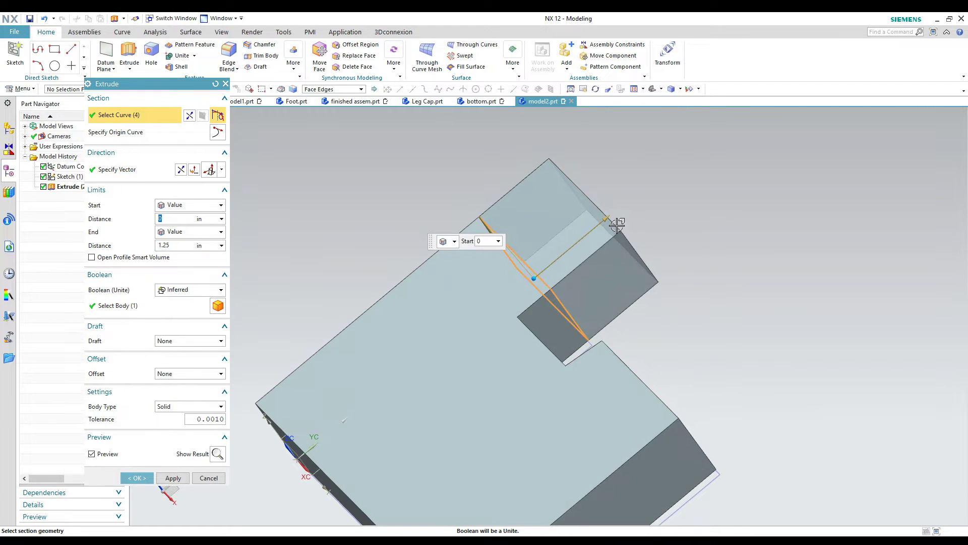
{"action": "mouse_move", "coordinate": [599, 223]}
{"action": "left_mouse_down"}
{"action": "mouse_move", "coordinate": [575, 238]}
{"action": "mouse_move", "coordinate": [588, 227]}
{"action": "left_mouse_up"}
{"action": "middle_click_drag", "start_coordinate": [588, 227], "coordinate": [480, 255]}
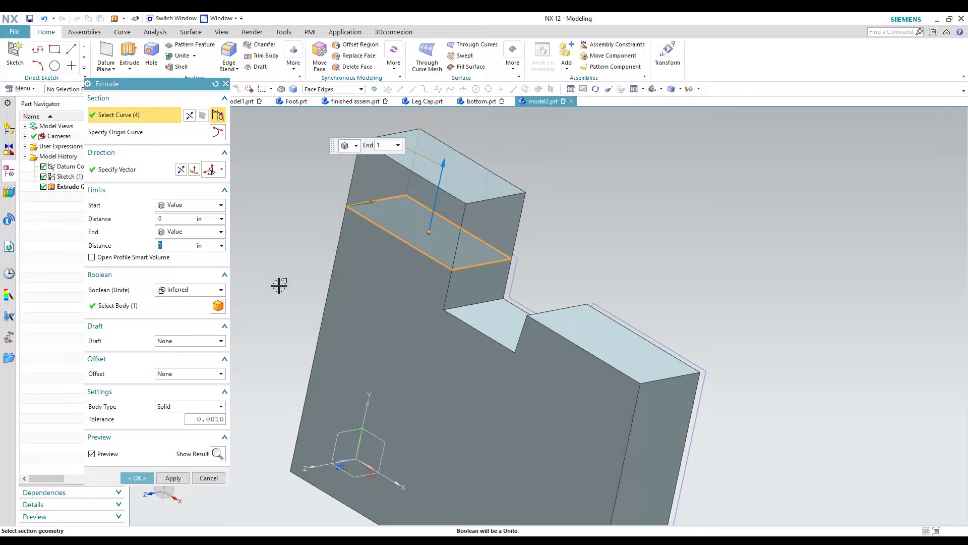
{"action": "left_click", "coordinate": [144, 477]}
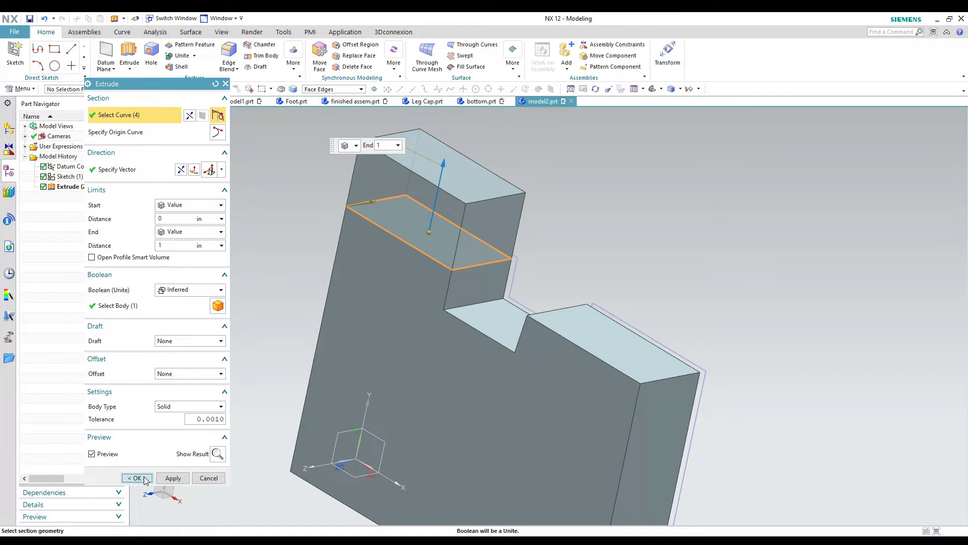
{"action": "middle_click_drag", "start_coordinate": [212, 383], "coordinate": [317, 109]}
{"action": "key", "text": "Home"}
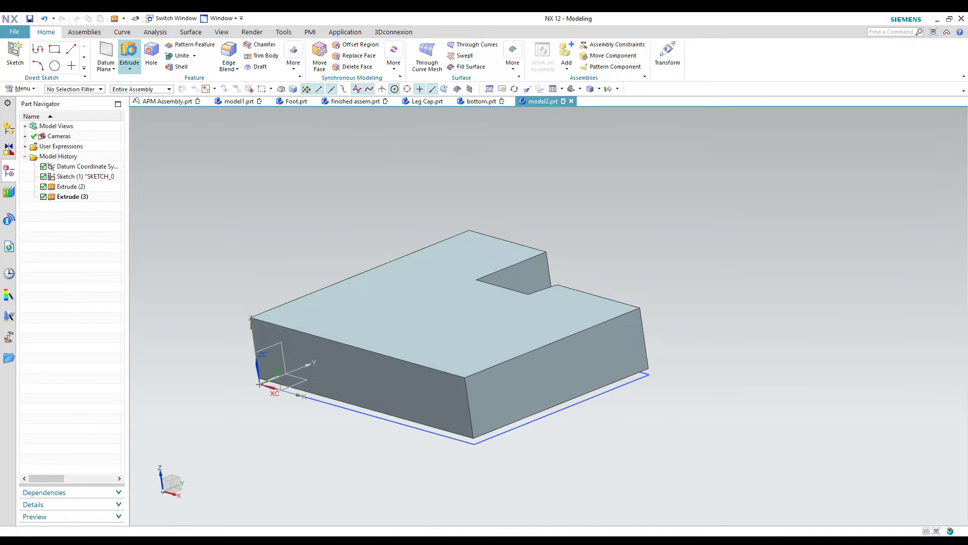
- Try extruding only the upper back edge to the left of the notch with the Single Curve rule
{"action": "left_click", "coordinate": [129, 53]}
{"action": "left_click", "coordinate": [326, 89]}
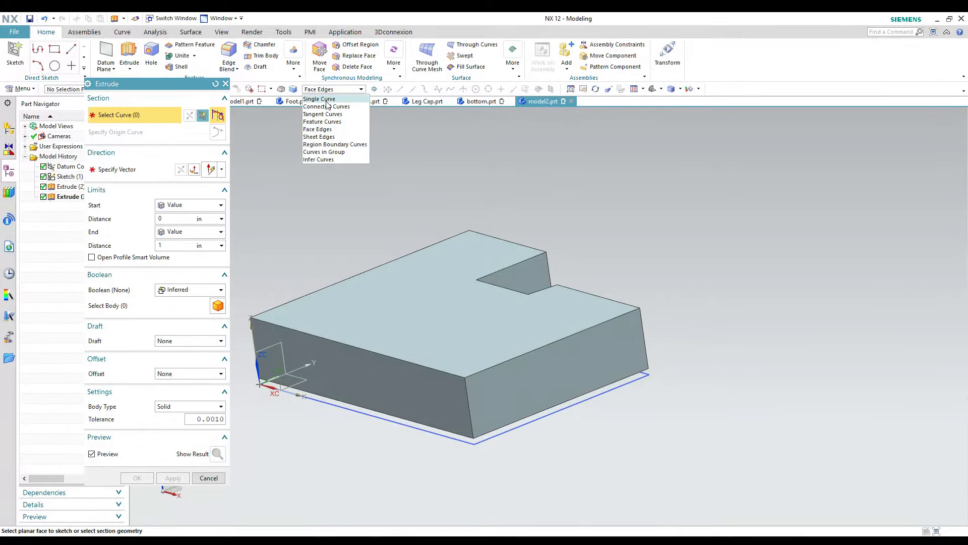
{"action": "left_click", "coordinate": [320, 99]}
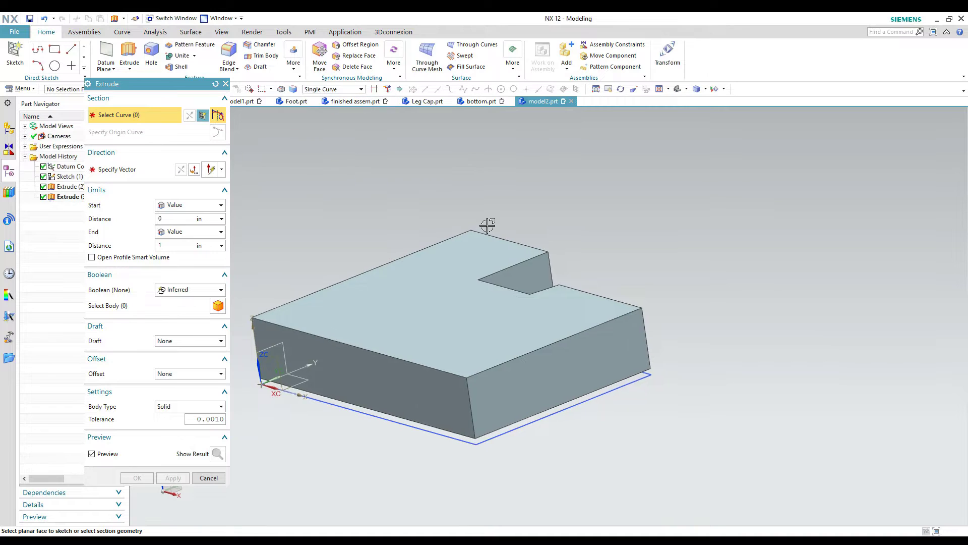
{"action": "middle_click_drag", "start_coordinate": [487, 225], "coordinate": [555, 244]}
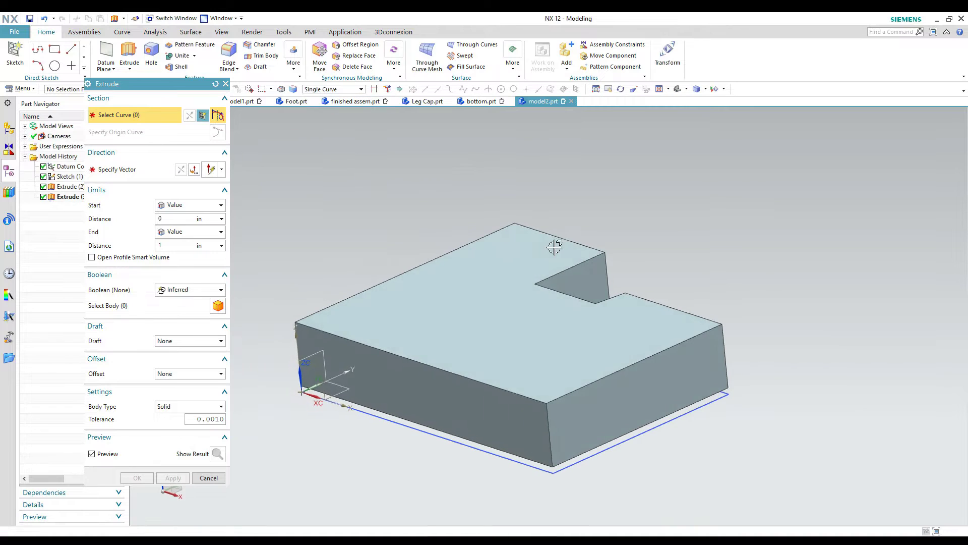
{"action": "left_click", "coordinate": [589, 244]}
{"action": "middle_click_drag", "start_coordinate": [536, 244], "coordinate": [430, 206]}
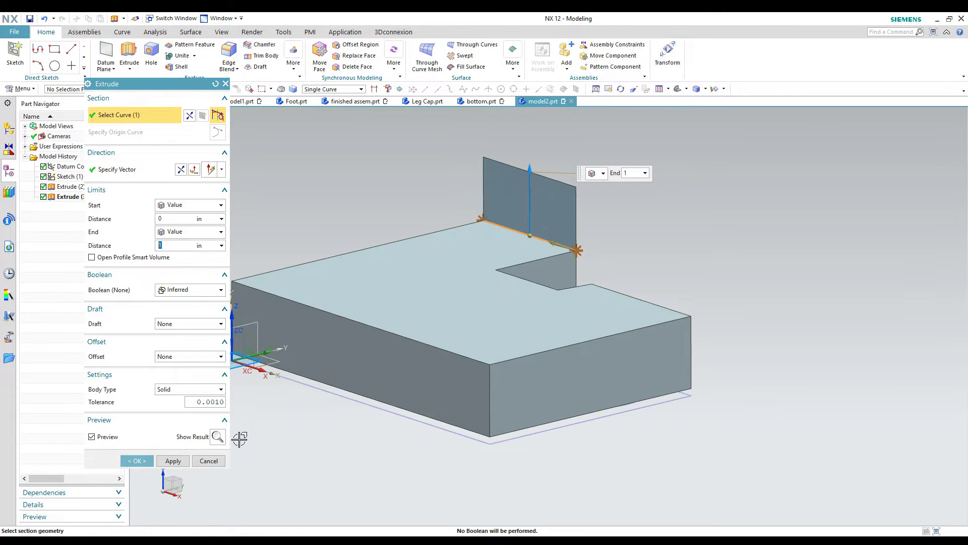
{"action": "left_click", "coordinate": [208, 461]}
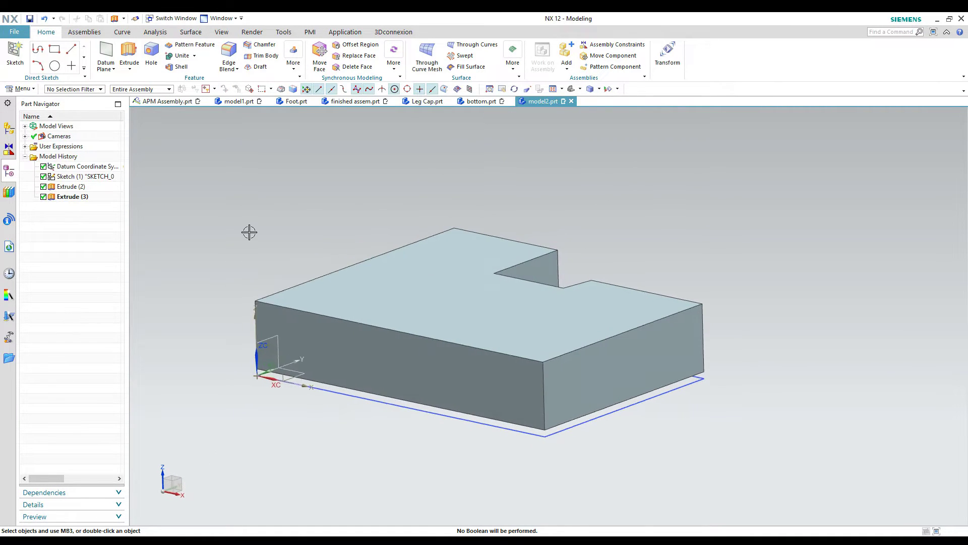
- Delete the base block extrusion together with the extrusion built on its back face
{"action": "left_click", "coordinate": [129, 53]}
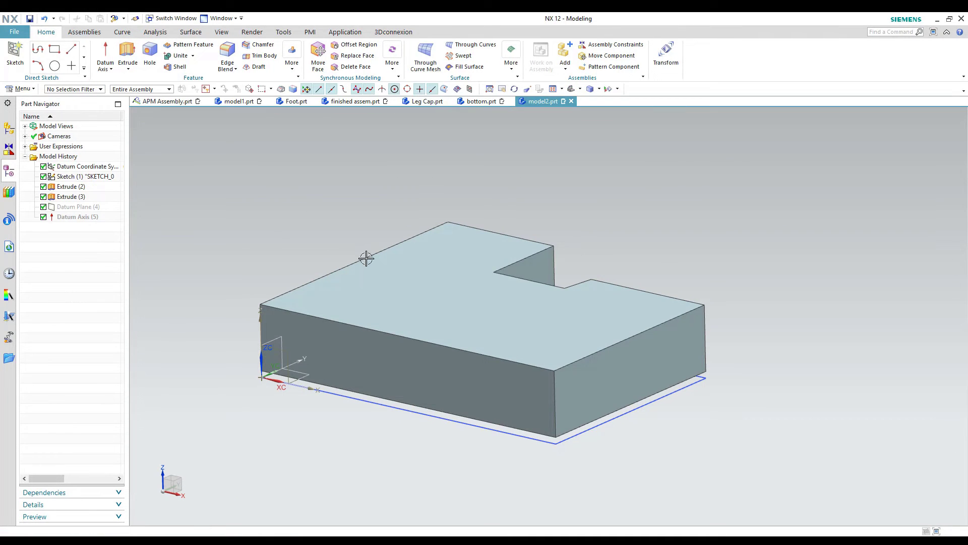
{"action": "right_click", "coordinate": [402, 266]}
{"action": "left_click", "coordinate": [488, 260]}
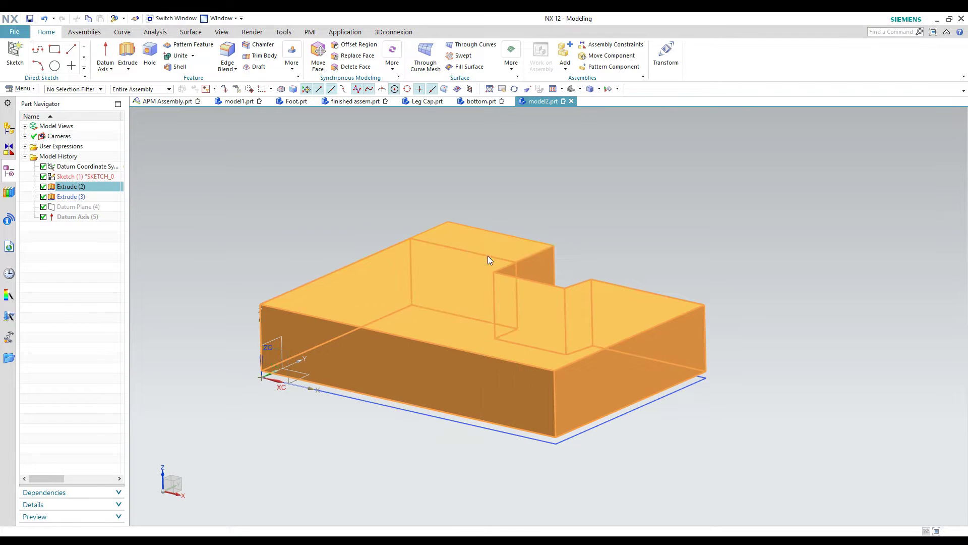
{"action": "key", "text": "Delete"}
{"action": "left_click", "coordinate": [211, 181]}
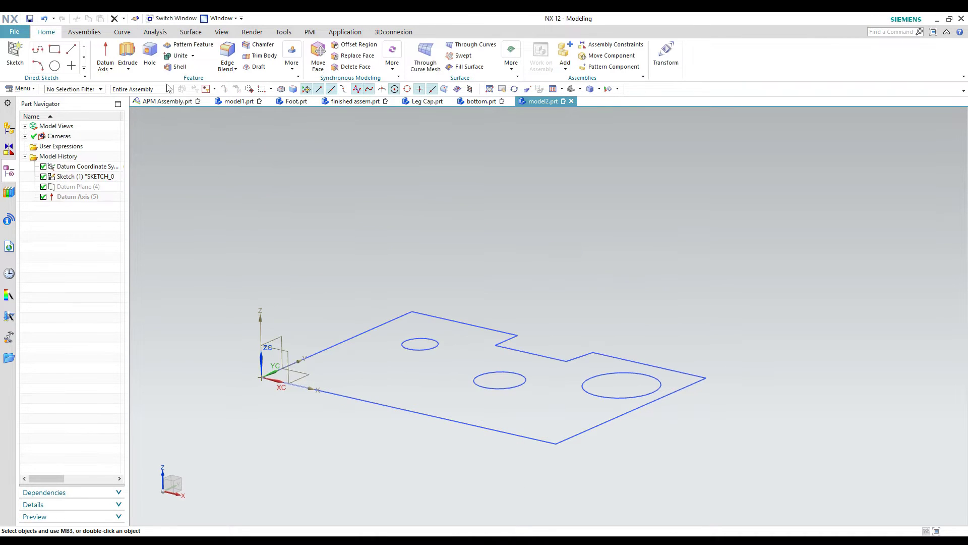
- Start an extrusion of the complete base sketch, outline and all three circles, using the Feature Curves rule
{"action": "left_click", "coordinate": [127, 55]}
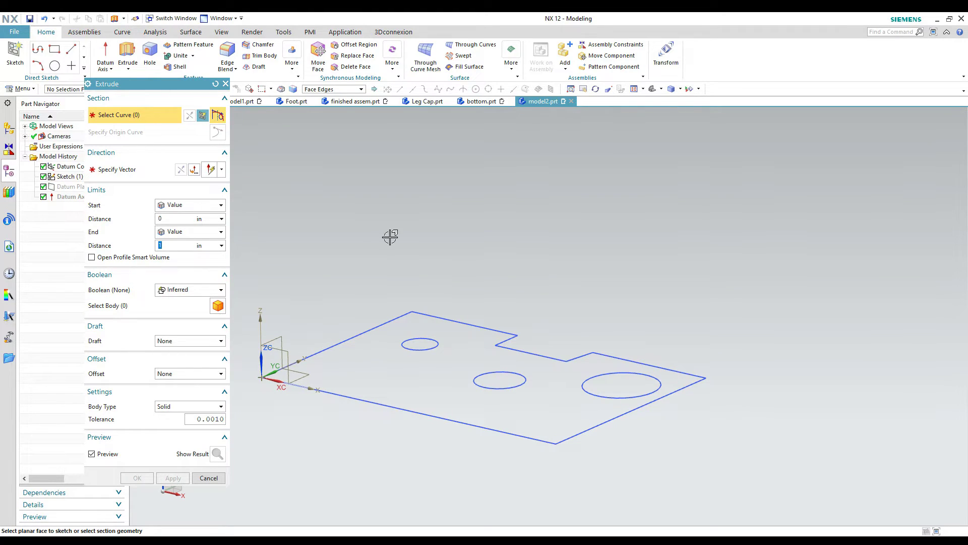
{"action": "left_click", "coordinate": [332, 90]}
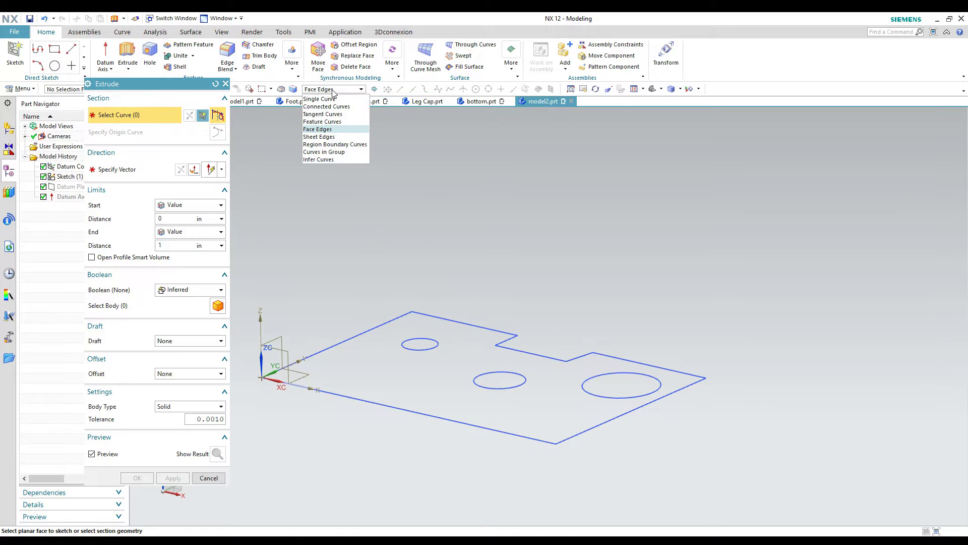
{"action": "left_click", "coordinate": [335, 125]}
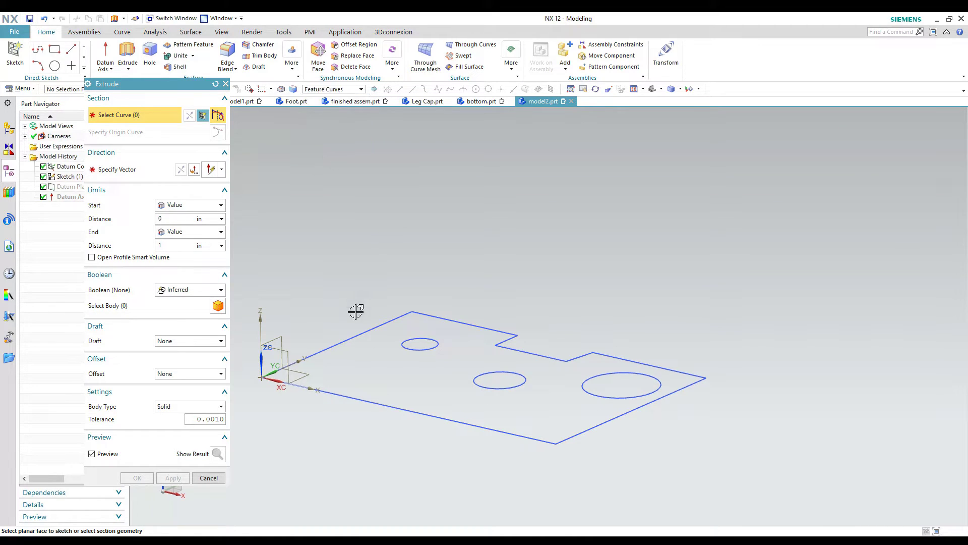
{"action": "left_click", "coordinate": [352, 333]}
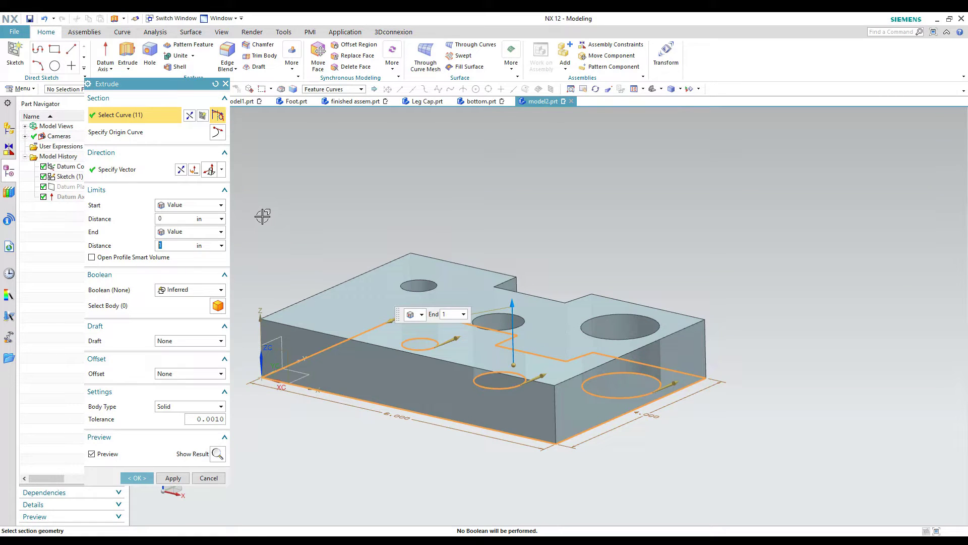
- Show the hidden slanted datum axis and set it as the extrusion direction with the Inferred Vector option
{"action": "right_click", "coordinate": [80, 199]}
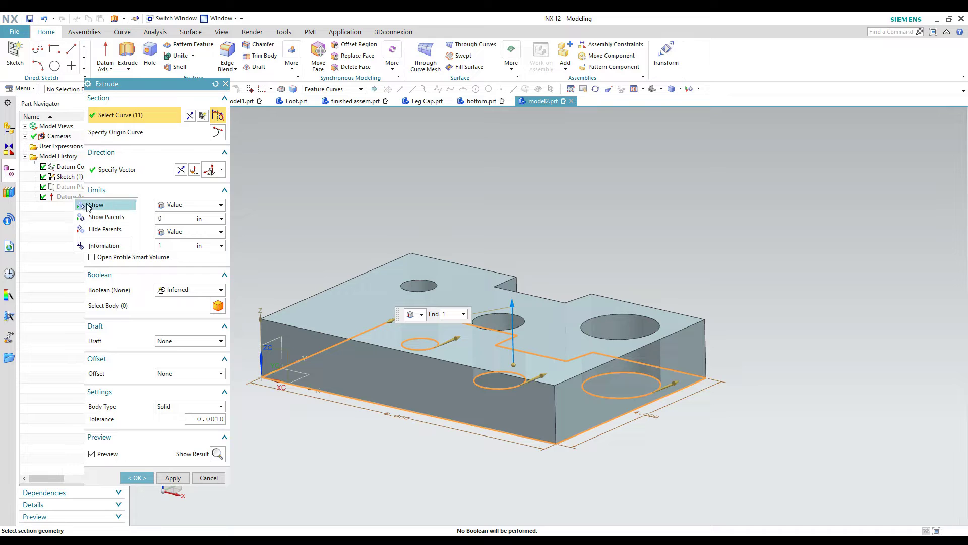
{"action": "left_click", "coordinate": [89, 206]}
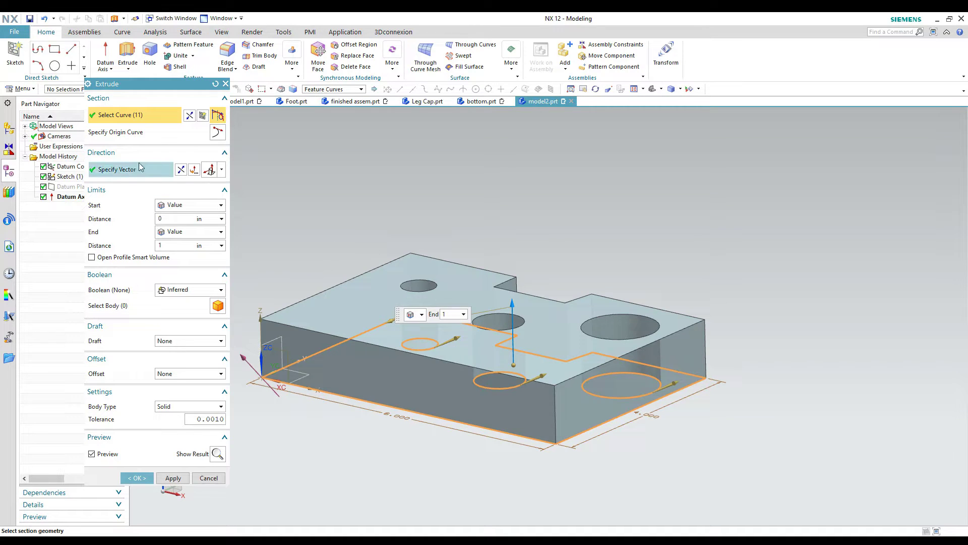
{"action": "left_click", "coordinate": [123, 171]}
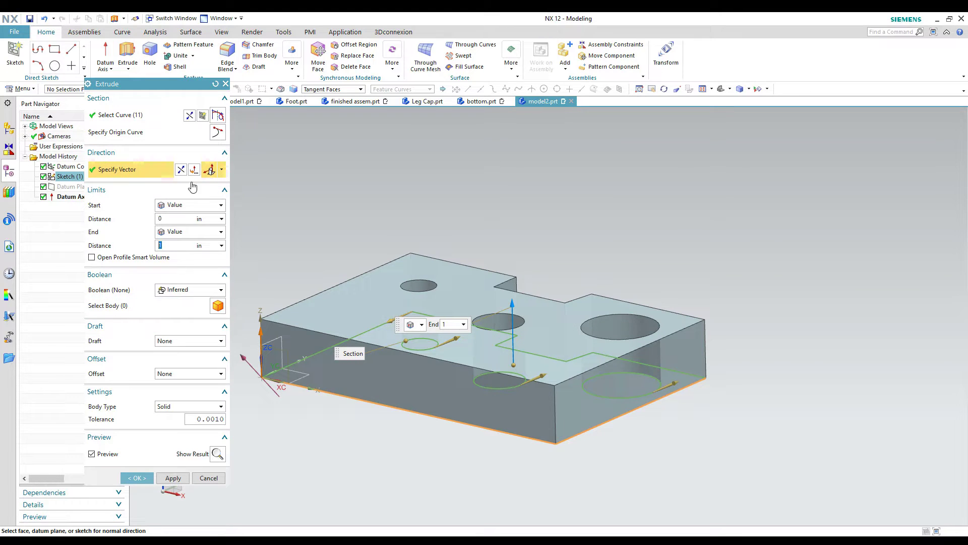
{"action": "left_click", "coordinate": [221, 175]}
{"action": "left_click", "coordinate": [211, 183]}
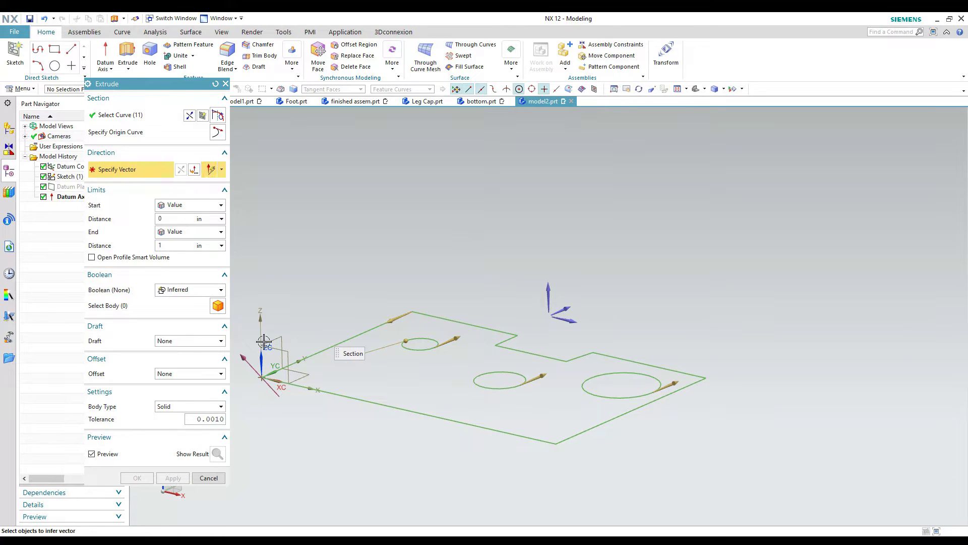
{"action": "left_click", "coordinate": [246, 359]}
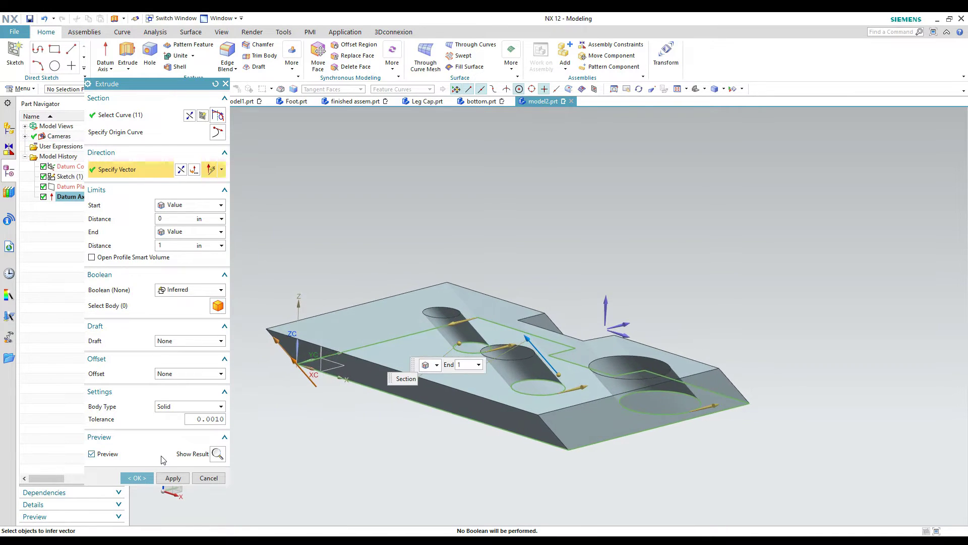
- Set the slanted extrusion's end distance to 2 in and create the body
{"action": "left_click", "coordinate": [185, 245]}
{"action": "double_click", "coordinate": [187, 245]}
{"action": "type", "text": "2"}
{"action": "key", "text": "Return"}
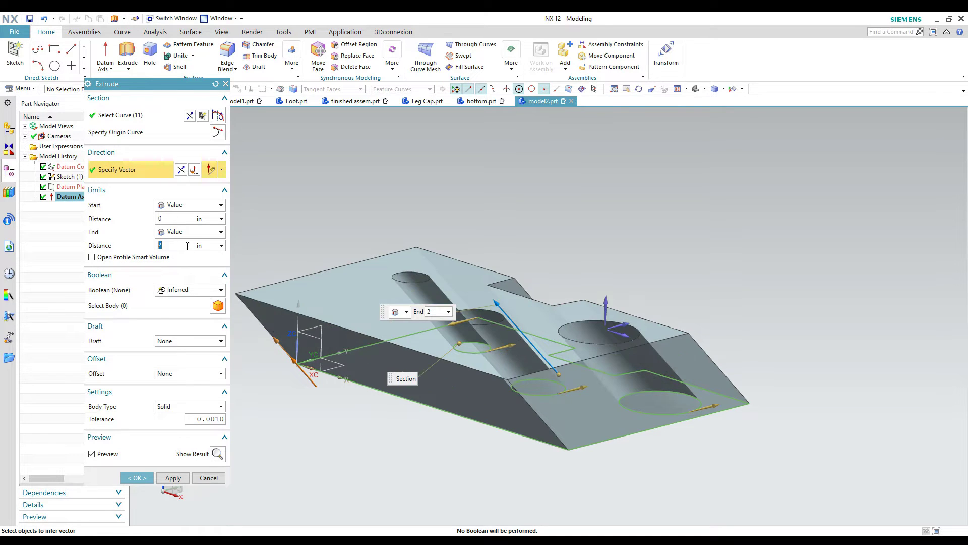
{"action": "middle_click", "coordinate": [255, 216]}
{"action": "middle_click_drag", "start_coordinate": [281, 218], "coordinate": [140, 300]}
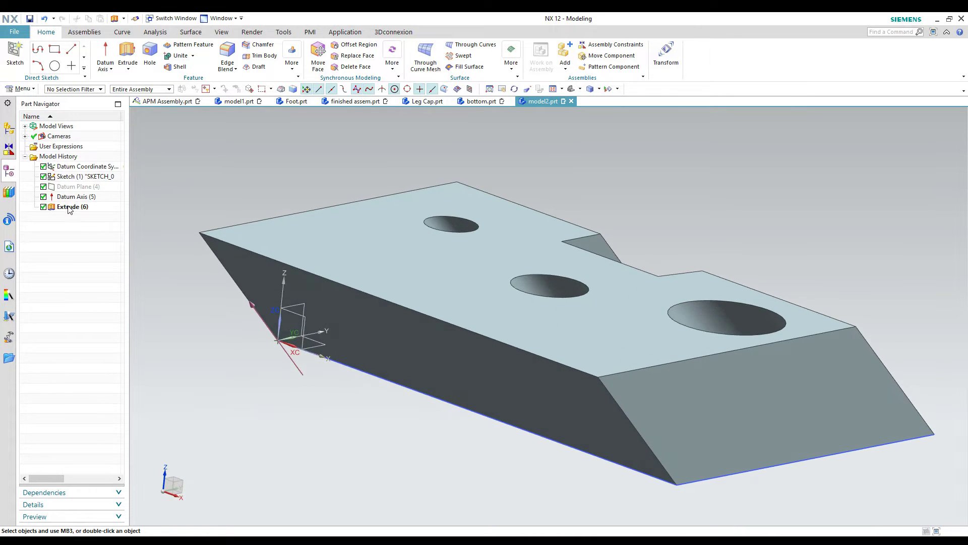
- Edit the angled datum plane and set its angle to 30° so the slanted extrusion follows
{"action": "double_click", "coordinate": [66, 187]}
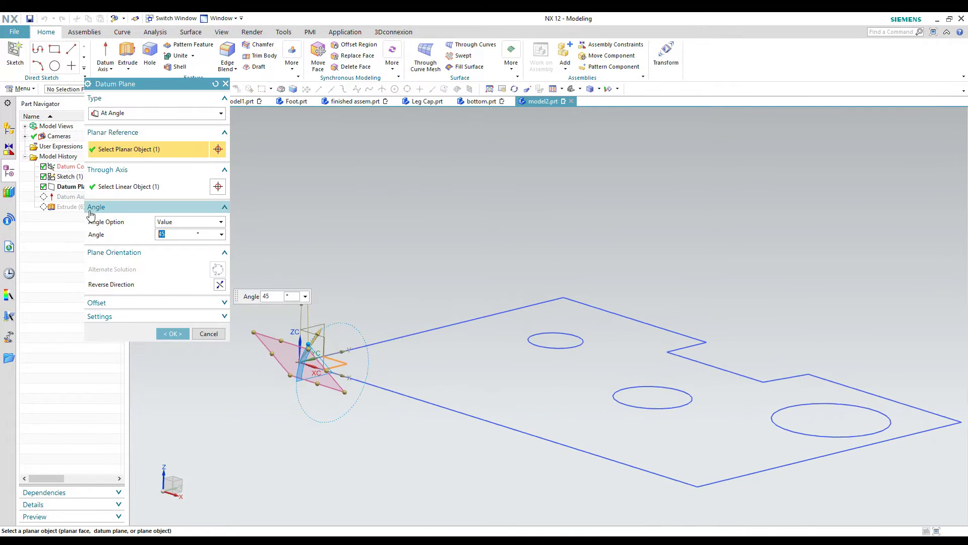
{"action": "left_click", "coordinate": [163, 233]}
{"action": "type", "text": "30"}
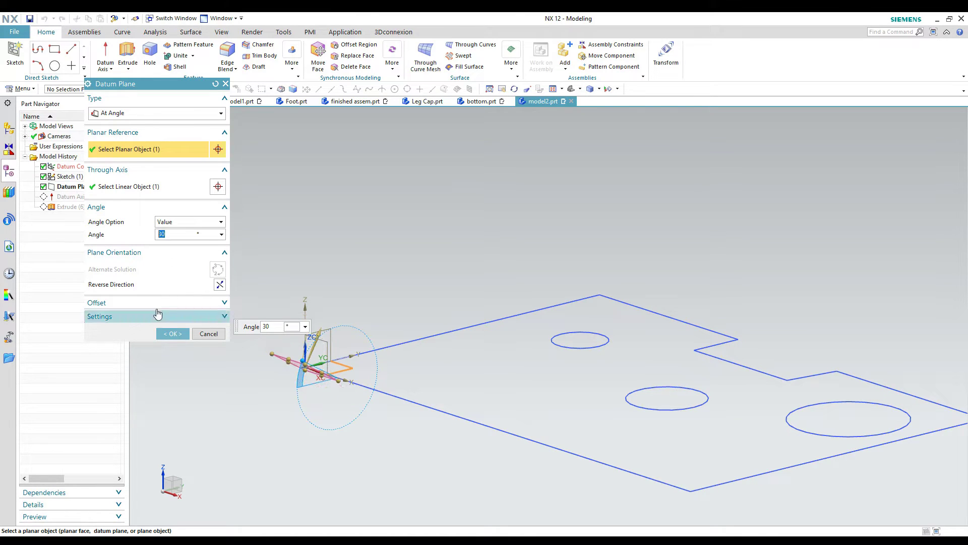
{"action": "left_click", "coordinate": [171, 334]}
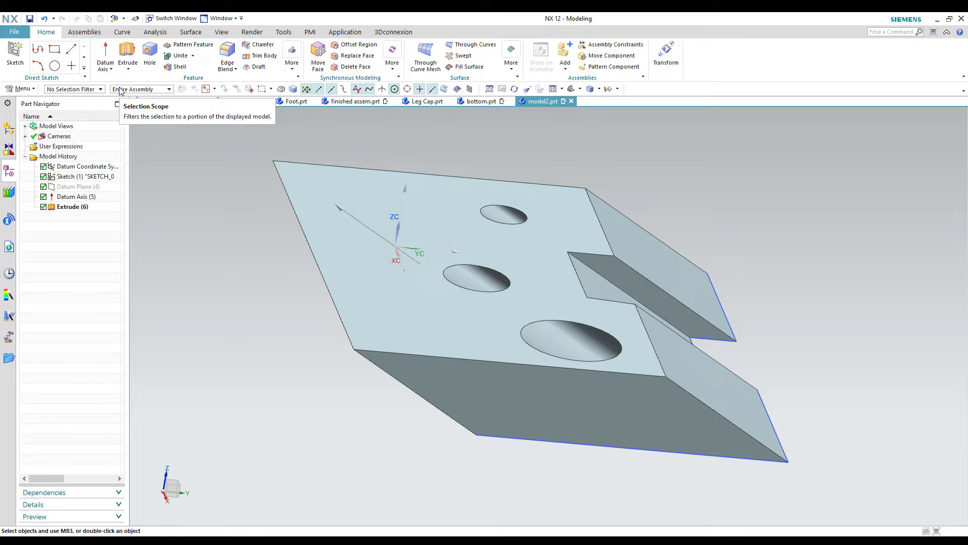
{"action": "left_click", "coordinate": [127, 51]}
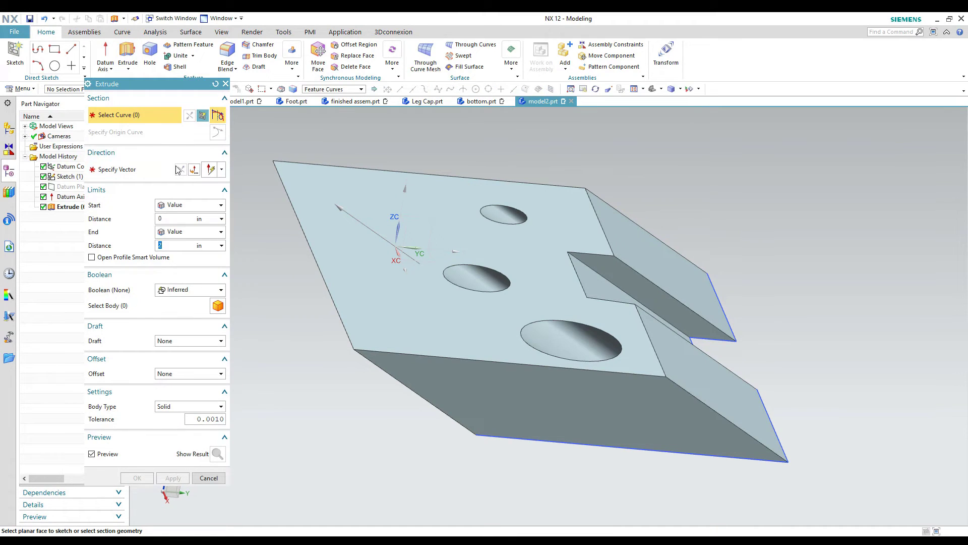
{"action": "left_click", "coordinate": [222, 173]}
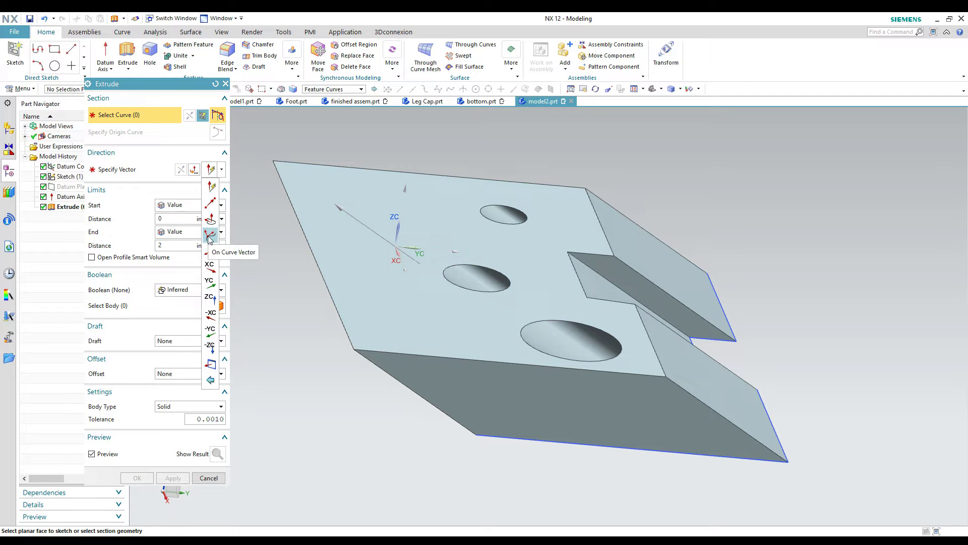
{"action": "left_click", "coordinate": [210, 282]}
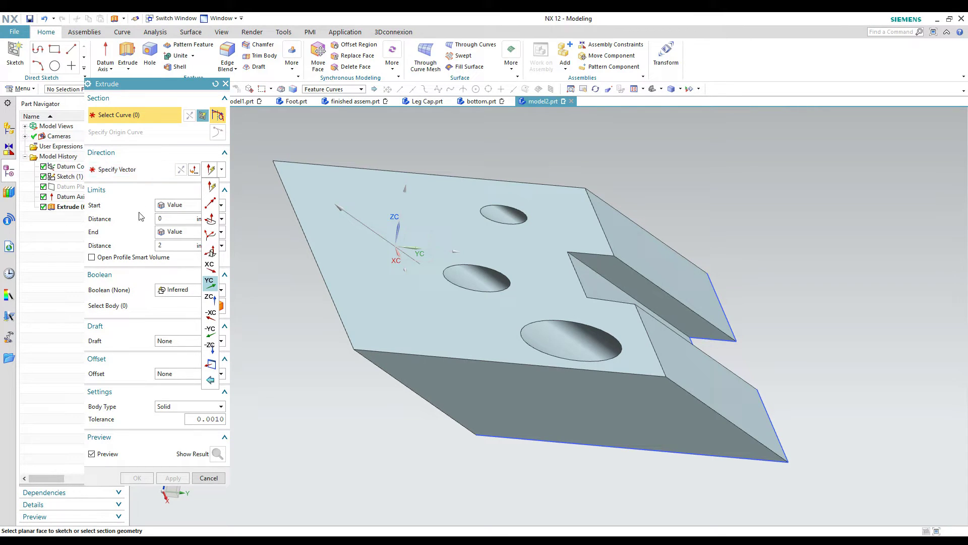
{"action": "left_click", "coordinate": [208, 477]}
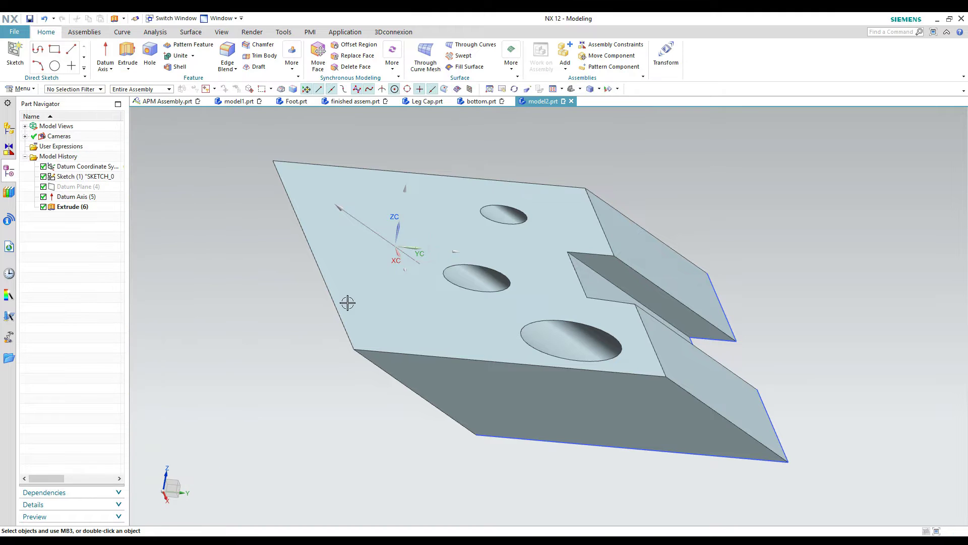
- Reopen the slanted extrusion for editing and set its start distance to 1 in
{"action": "left_click", "coordinate": [348, 300]}
{"action": "double_click", "coordinate": [347, 297]}
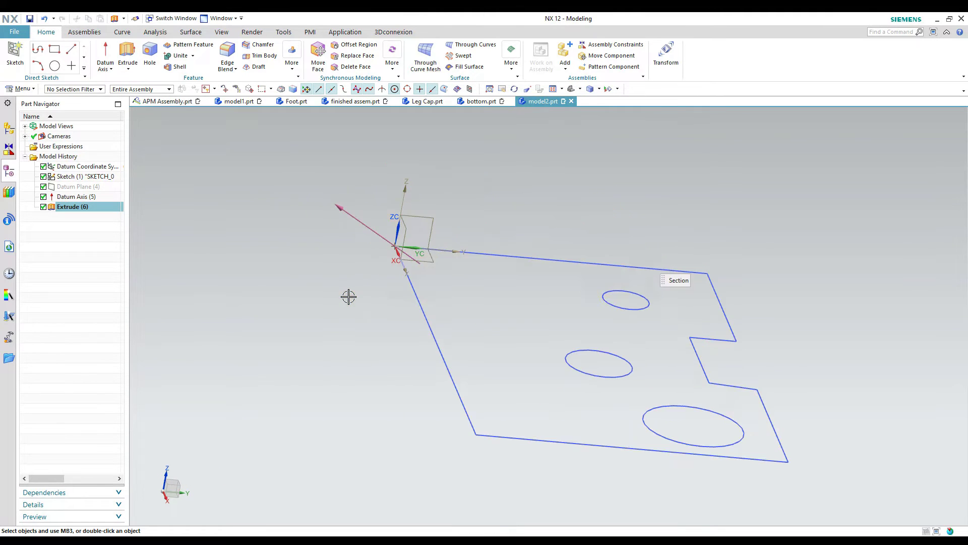
{"action": "middle_click_drag", "start_coordinate": [276, 288], "coordinate": [117, 214]}
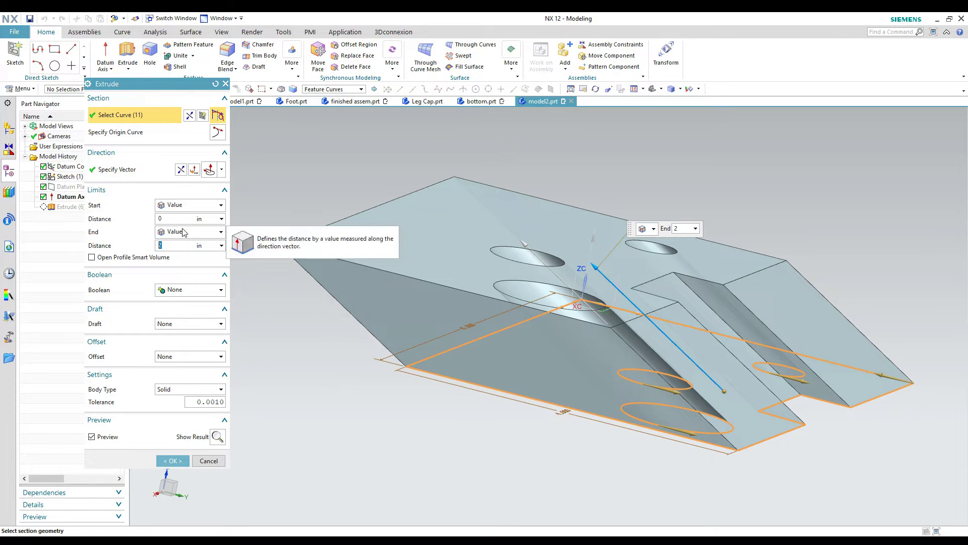
{"action": "left_click", "coordinate": [172, 218]}
{"action": "type", "text": "1"}
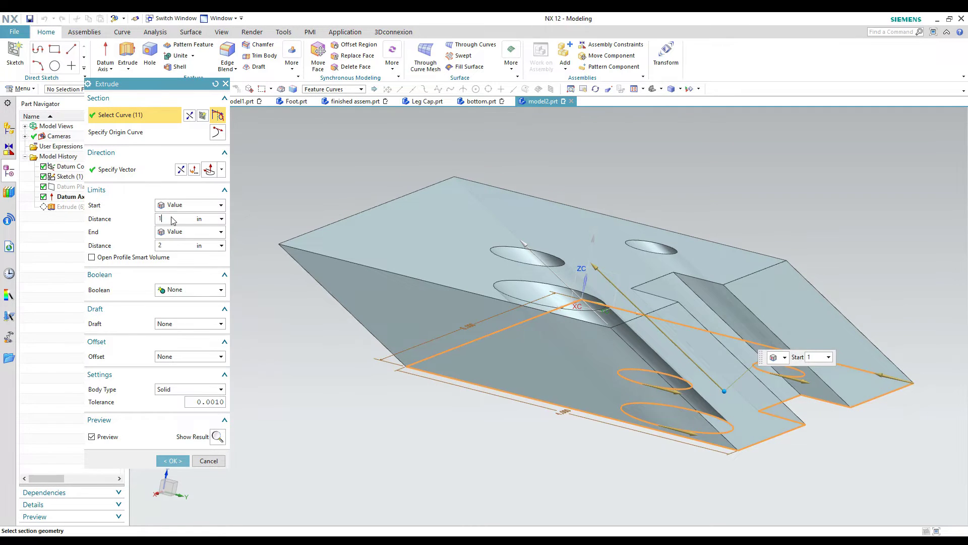
{"action": "key", "text": "Return"}
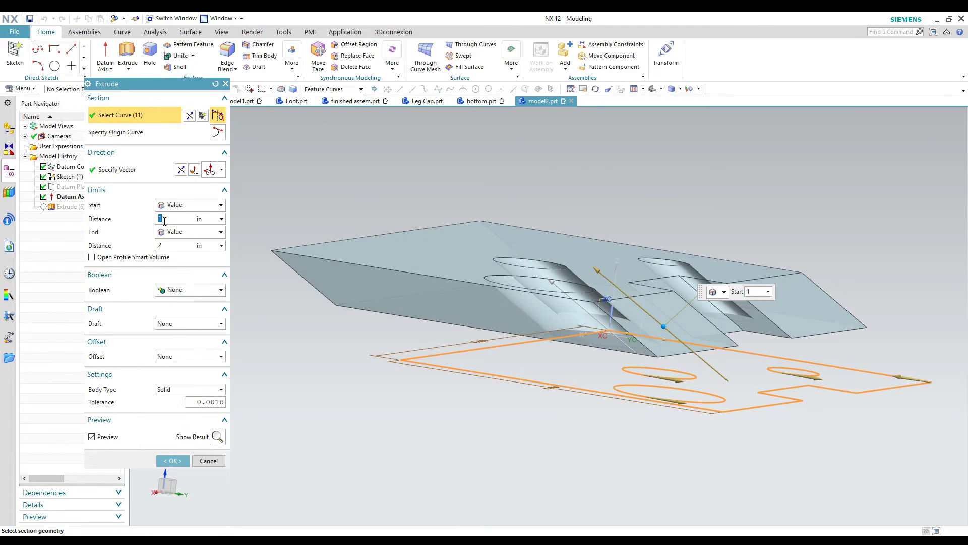
- Set the slanted extrusion's start distance to 3 in, beyond its end distance, and inspect the preview
{"action": "type", "text": "3"}
{"action": "key", "text": "Return"}
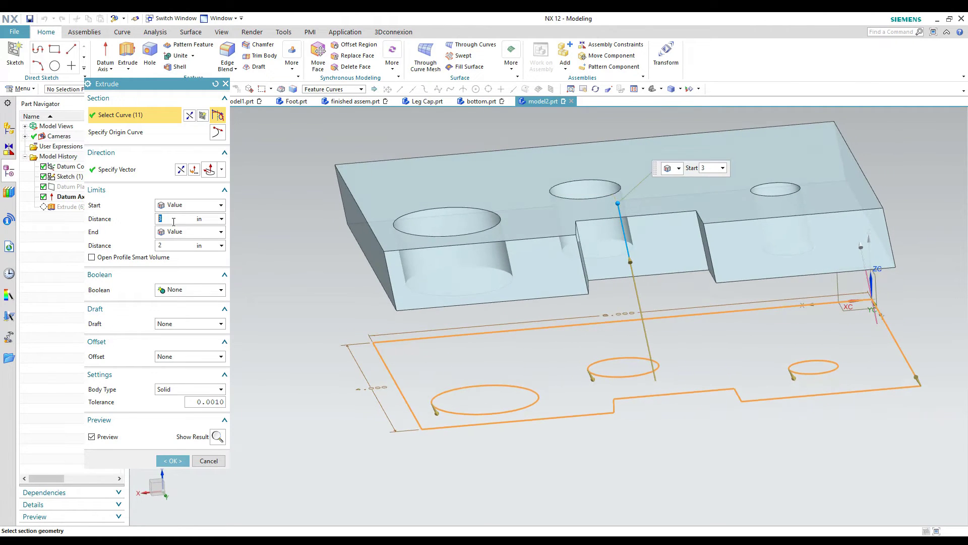
{"action": "middle_click_drag", "start_coordinate": [378, 367], "coordinate": [348, 376]}
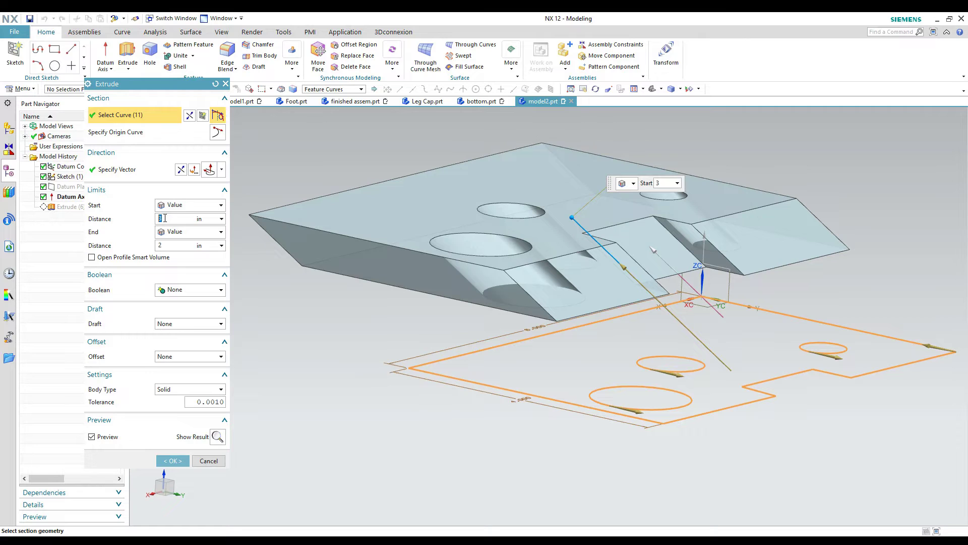
- Reset the slanted extrusion's start distance to 0 in and leave the edit
{"action": "type", "text": "0"}
{"action": "key", "text": "Return"}
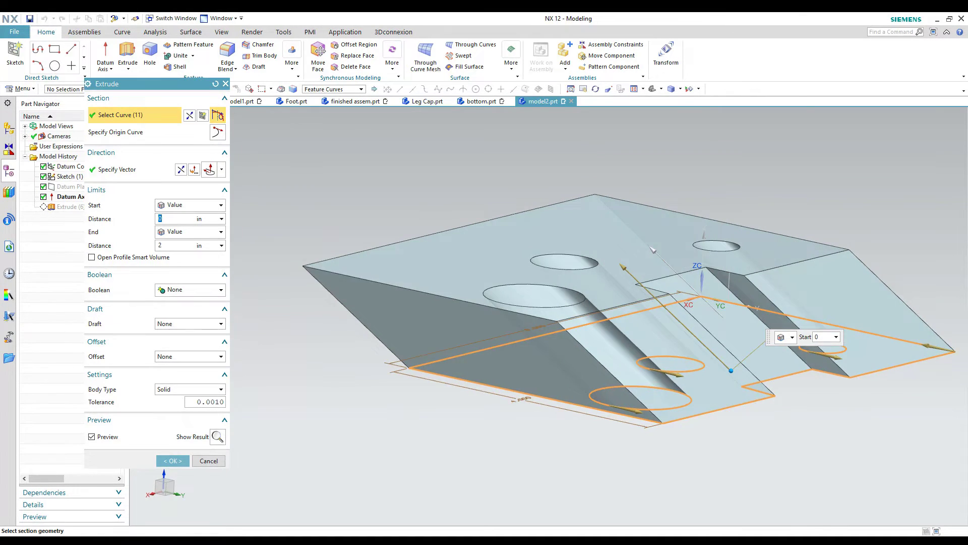
{"action": "key", "text": "Escape"}
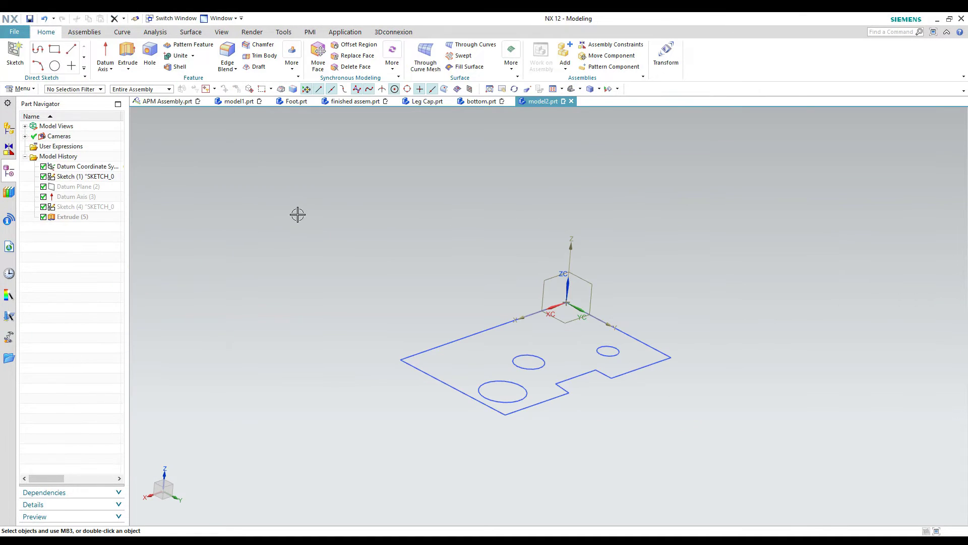
- Start an extrusion of the complete base sketch with a Symmetric Value limit, trying 5 in and settling on 2 in
{"action": "left_click", "coordinate": [126, 53]}
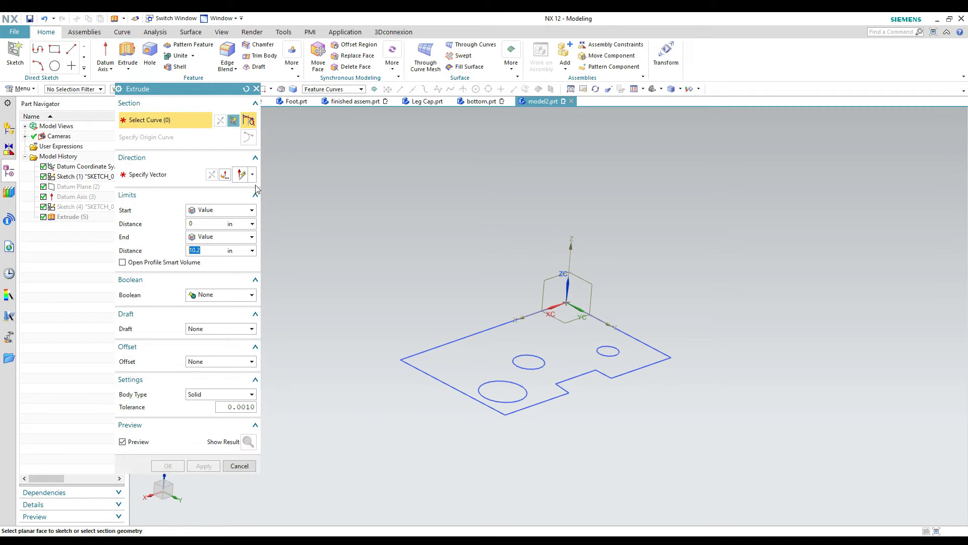
{"action": "left_click", "coordinate": [441, 347]}
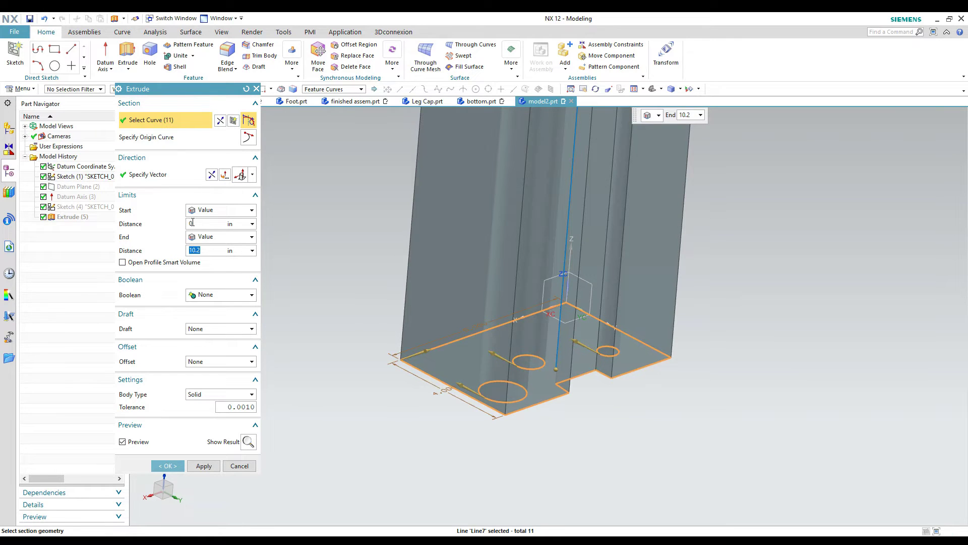
{"action": "left_click", "coordinate": [201, 211]}
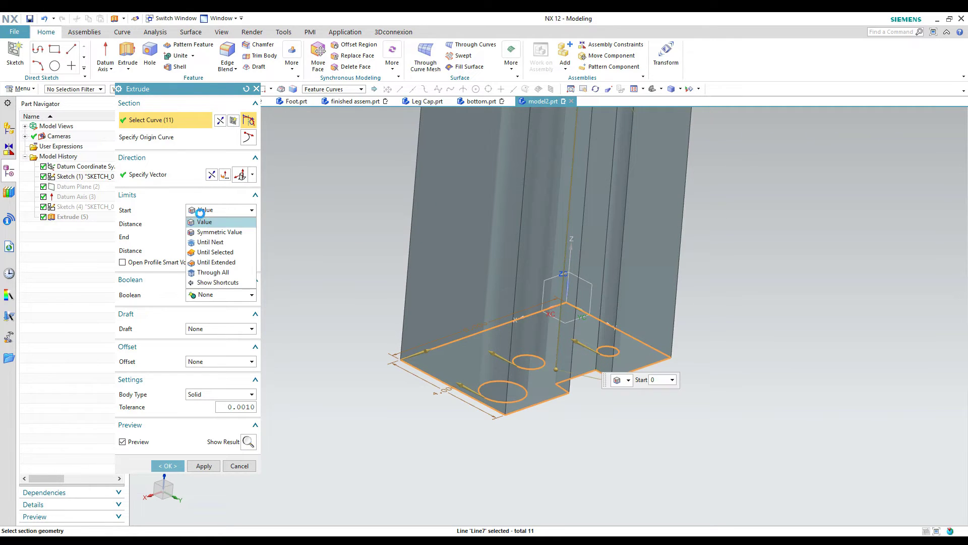
{"action": "left_click", "coordinate": [218, 232]}
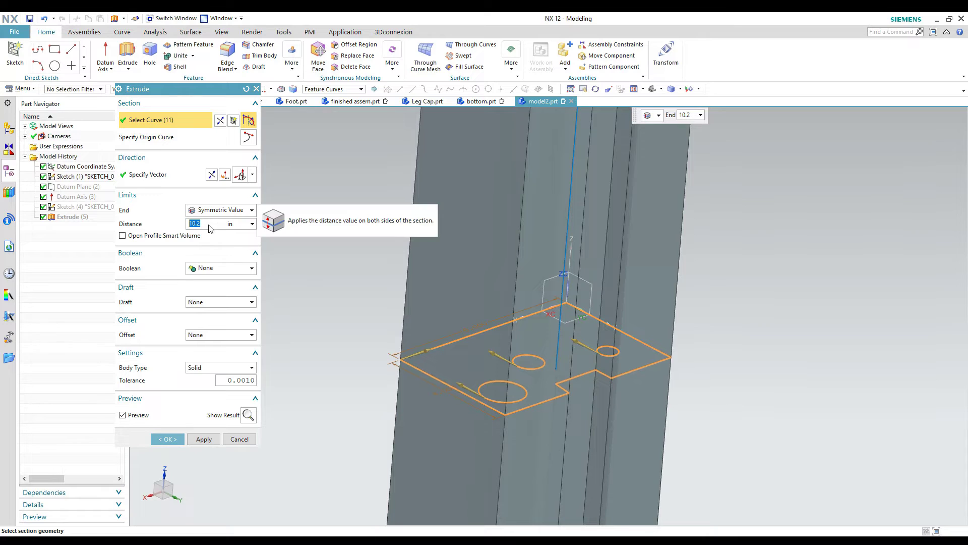
{"action": "key", "text": "Return"}
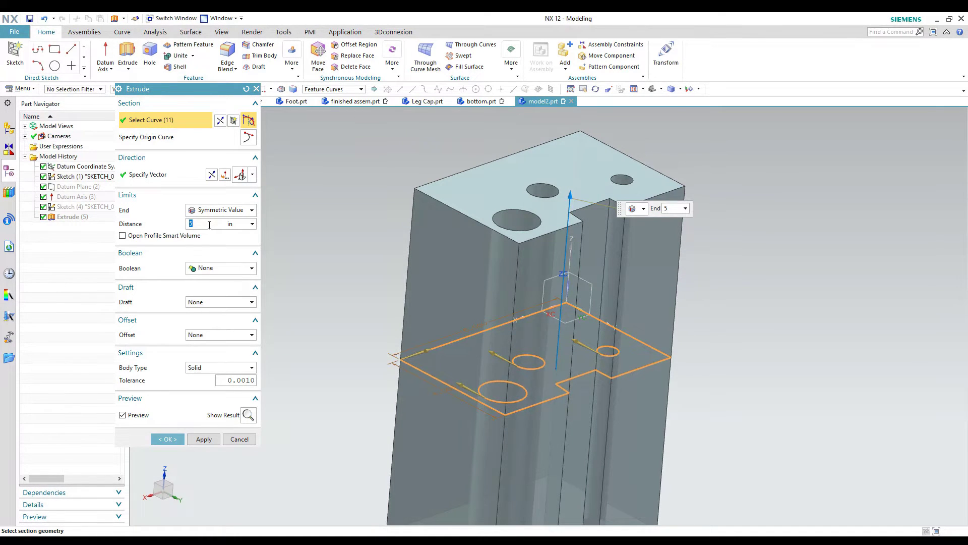
{"action": "type", "text": "2"}
{"action": "key", "text": "Return"}
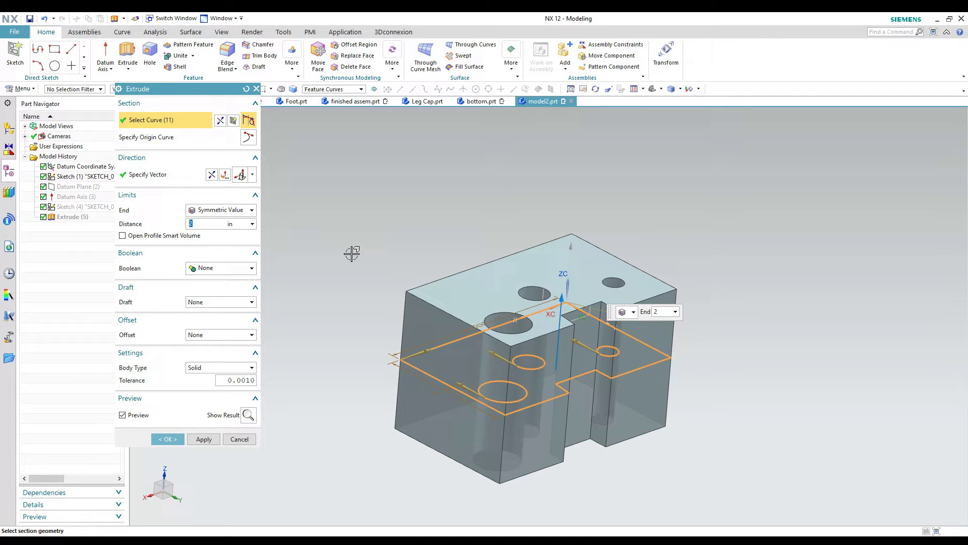
- Change the extrusion limits to Value with a 0 in start distance and stretch the end to about 4.8 in
{"action": "left_click", "coordinate": [208, 210]}
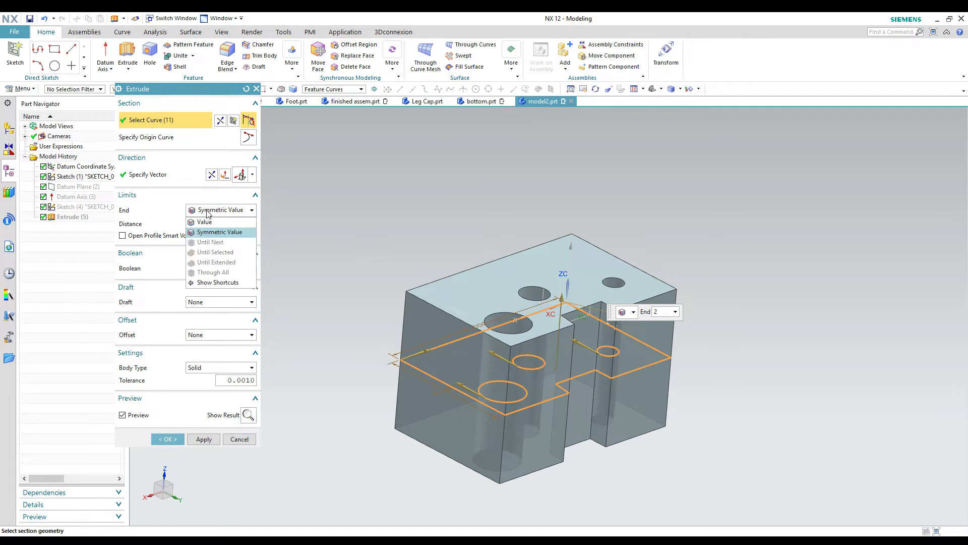
{"action": "left_click", "coordinate": [210, 223]}
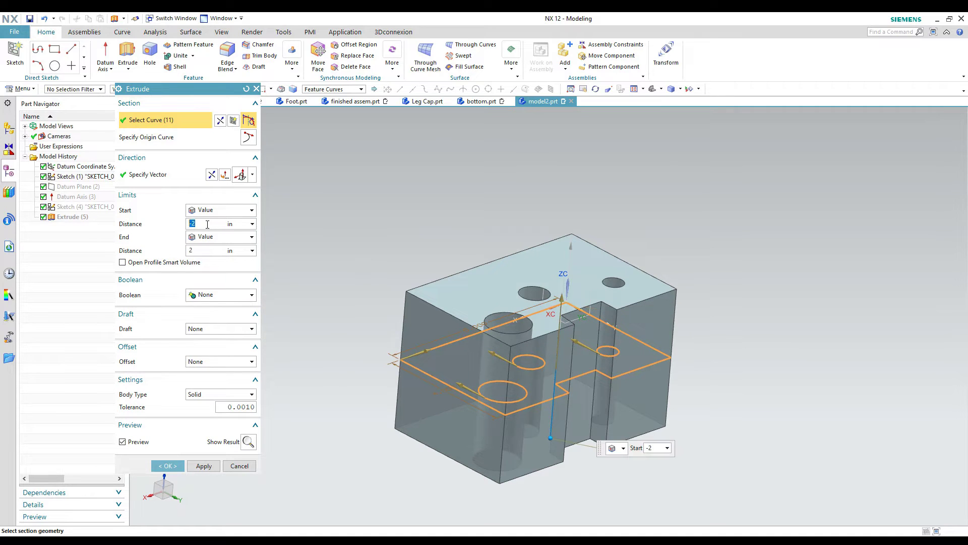
{"action": "key", "text": "Return"}
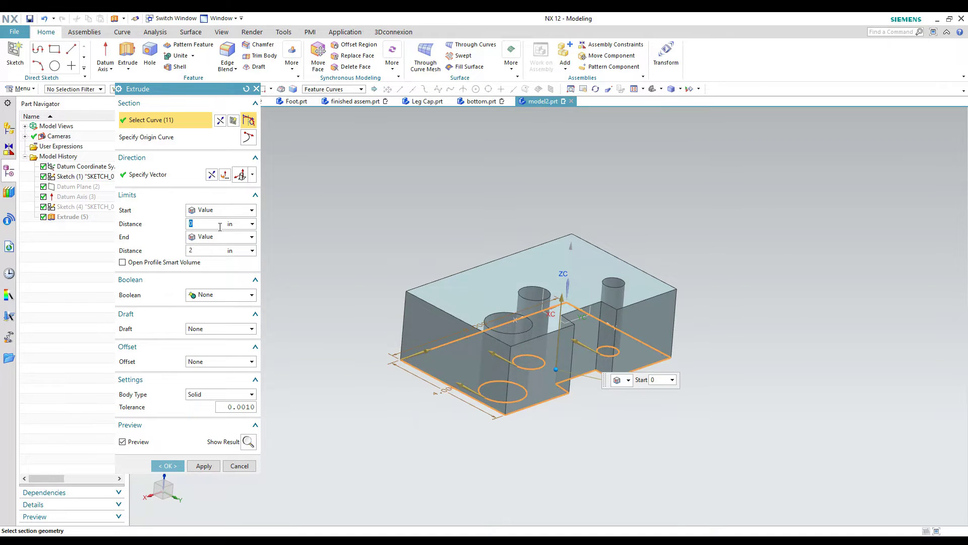
{"action": "left_click_drag", "start_coordinate": [559, 301], "coordinate": [494, 223]}
- Show the hidden curved surface and stretch the extrusion's end through it to about 5.9 in
{"action": "right_click", "coordinate": [73, 217]}
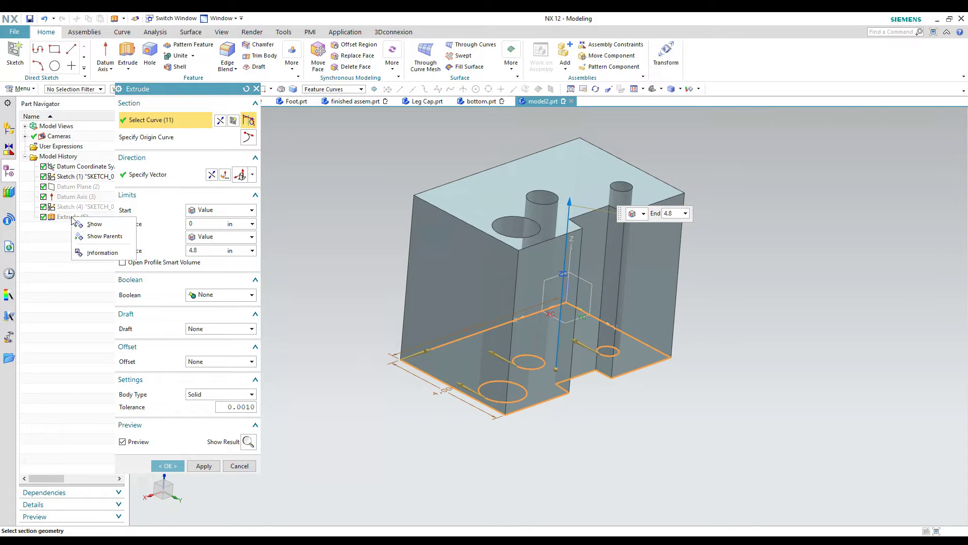
{"action": "left_click", "coordinate": [104, 223]}
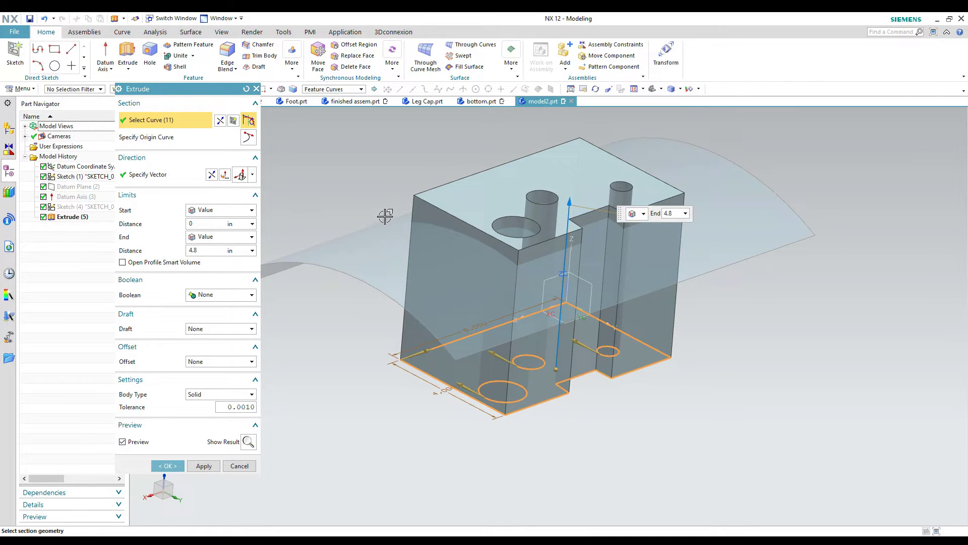
{"action": "middle_click_drag", "start_coordinate": [385, 214], "coordinate": [364, 209]}
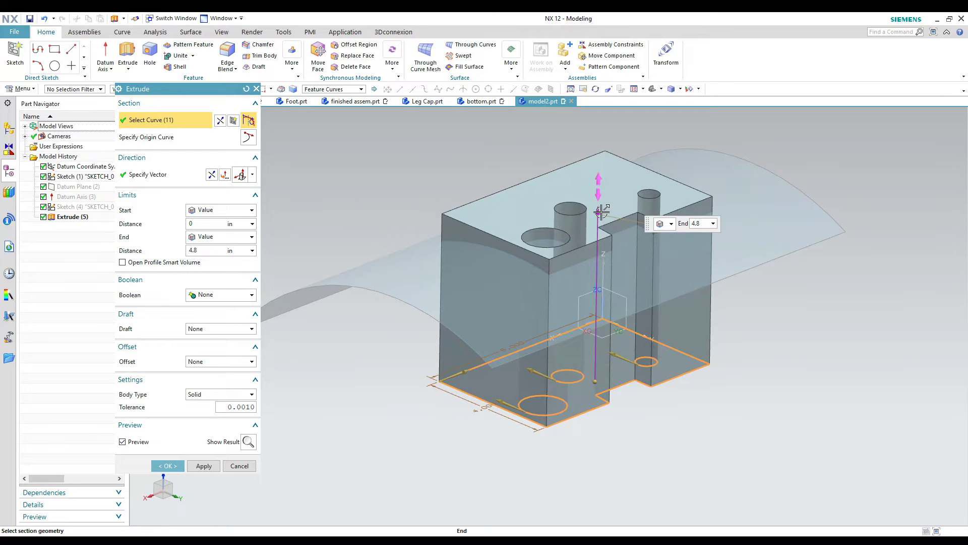
{"action": "left_click_drag", "start_coordinate": [603, 210], "coordinate": [602, 161]}
{"action": "middle_click_drag", "start_coordinate": [603, 161], "coordinate": [597, 298]}
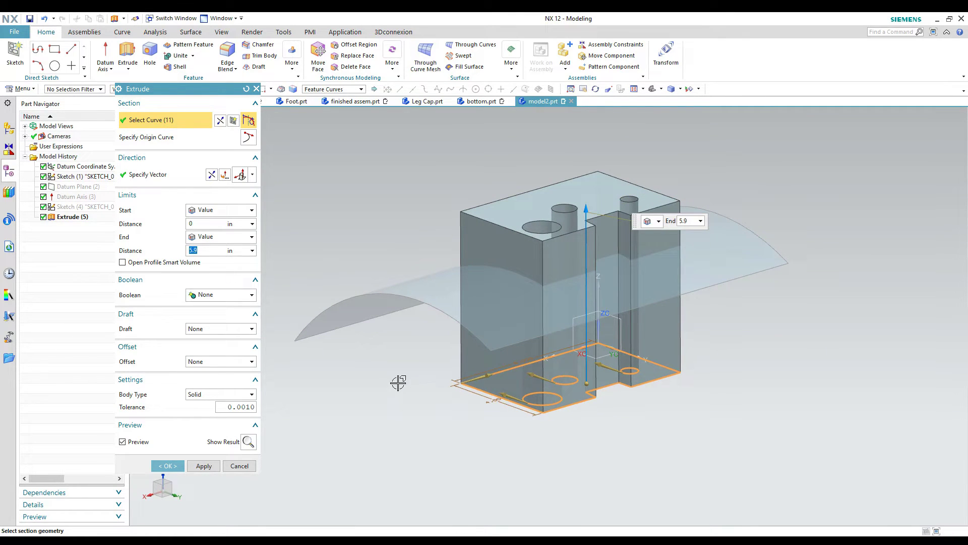
{"action": "middle_click_drag", "start_coordinate": [398, 383], "coordinate": [404, 277]}
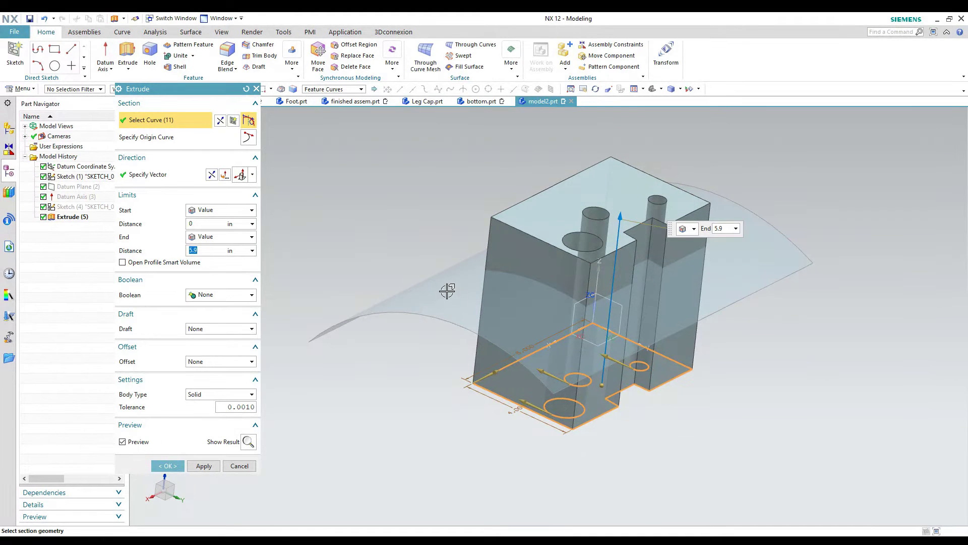
{"action": "middle_click_drag", "start_coordinate": [468, 295], "coordinate": [272, 246]}
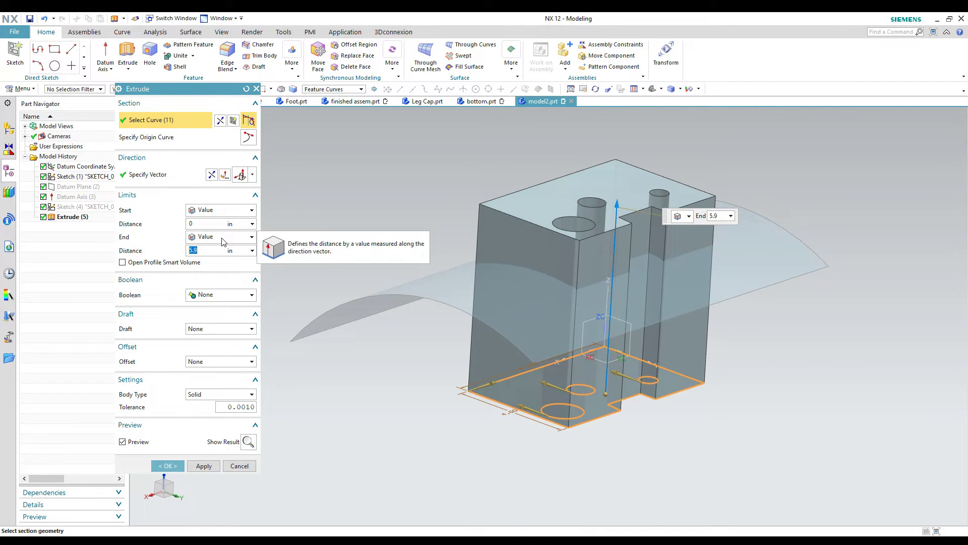
- Set the extrusion's end limit to Until Next and inspect its trimmed upper face
{"action": "left_click", "coordinate": [222, 237]}
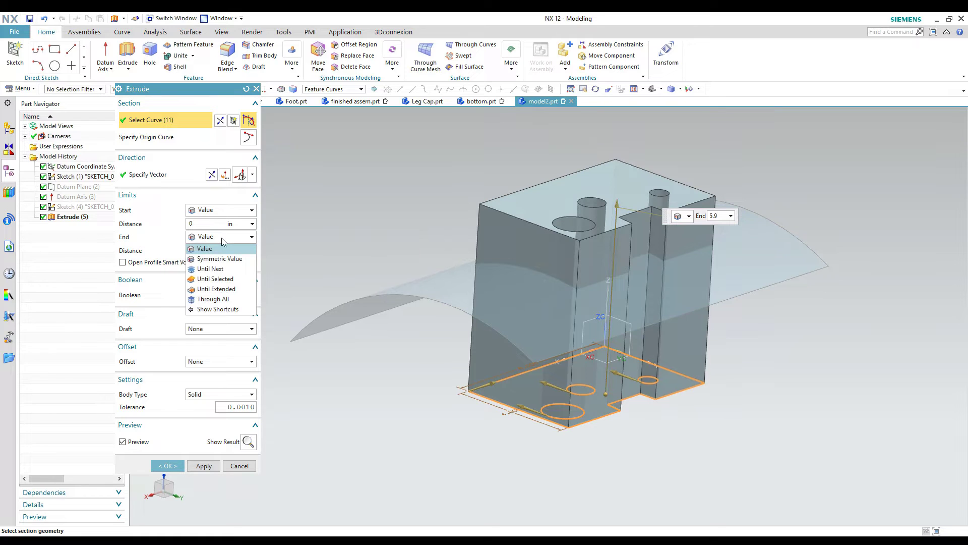
{"action": "left_click", "coordinate": [223, 269]}
{"action": "middle_click_drag", "start_coordinate": [287, 270], "coordinate": [417, 203]}
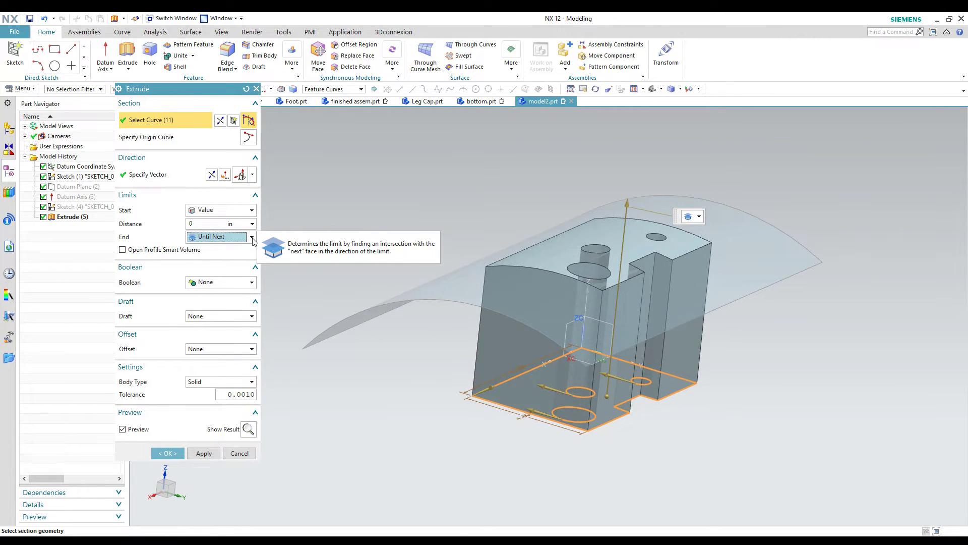
- Set the extrusion's end limit to Until Selected with the curved surface as the limiting object
{"action": "left_click", "coordinate": [251, 237]}
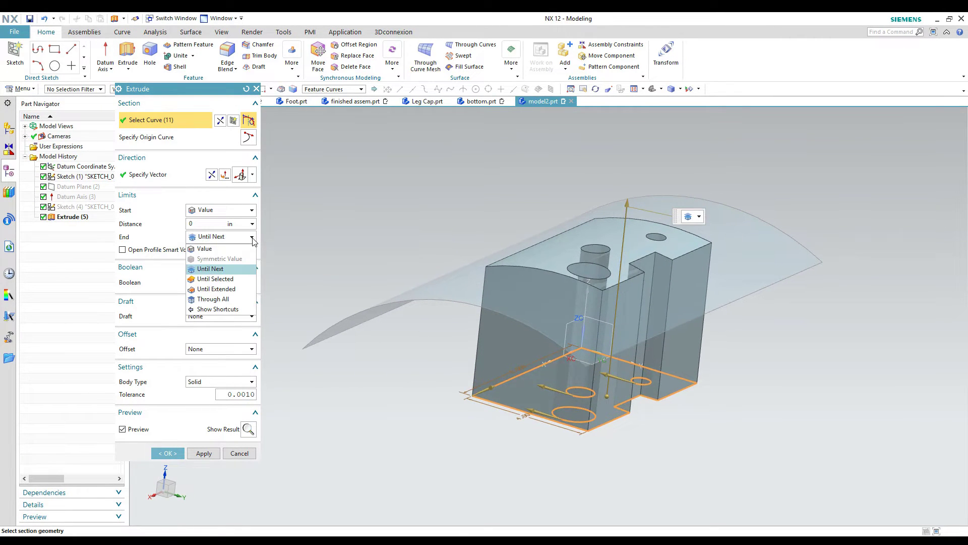
{"action": "left_click", "coordinate": [221, 279]}
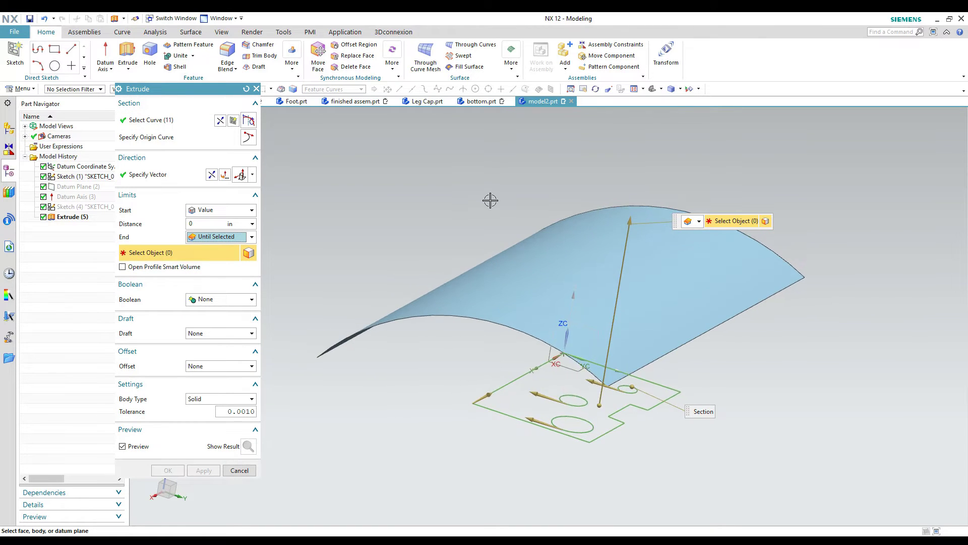
{"action": "left_click", "coordinate": [470, 292]}
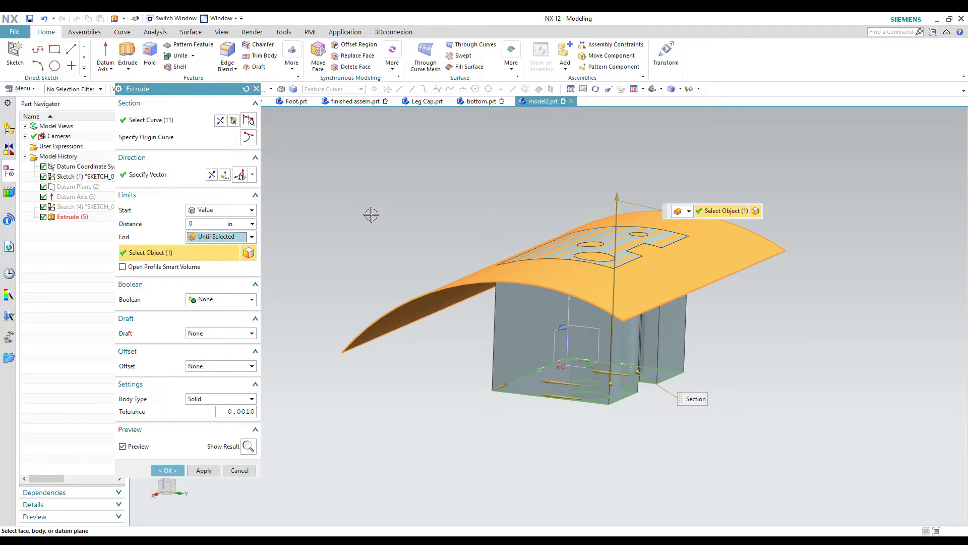
- Cancel the Until Selected extrusion and show the hidden curved surface again
{"action": "left_click", "coordinate": [252, 238]}
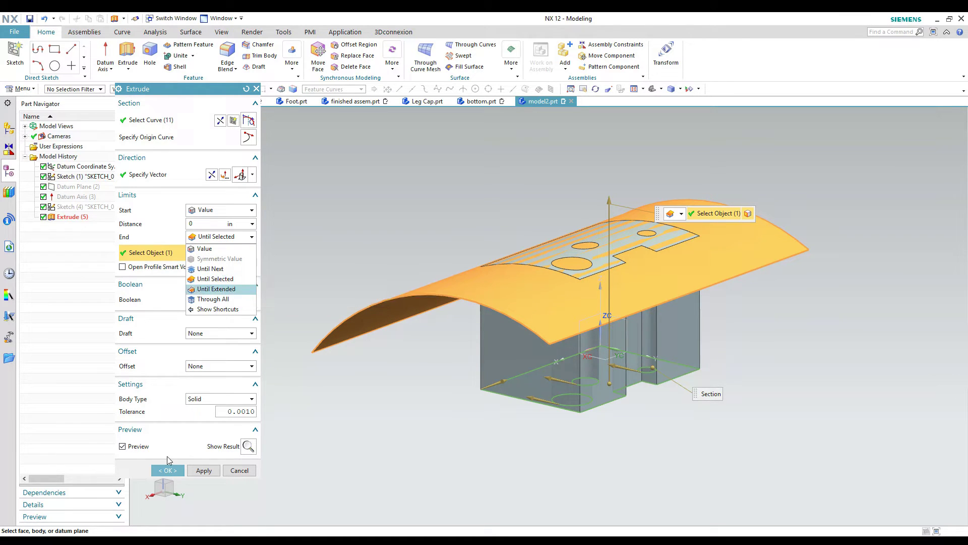
{"action": "left_click", "coordinate": [238, 471]}
{"action": "left_click", "coordinate": [238, 471]}
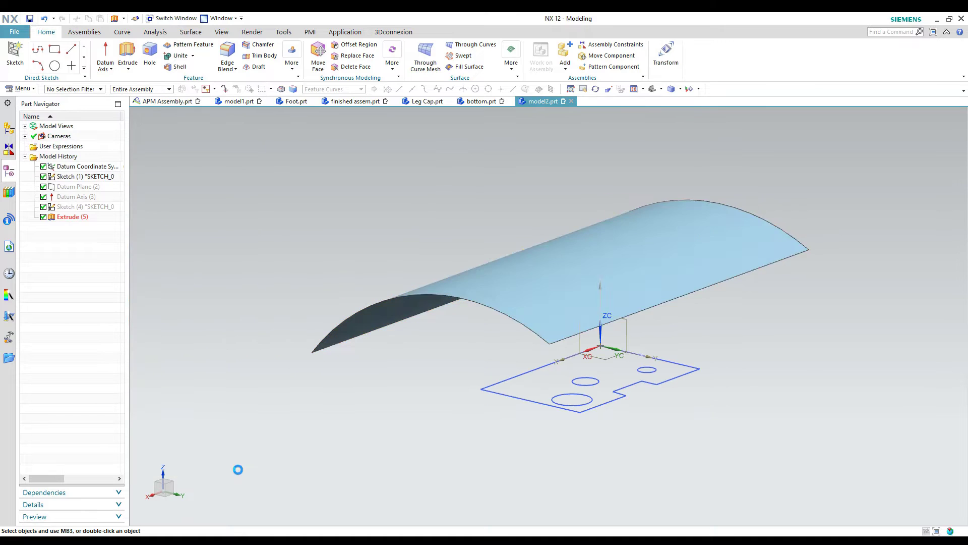
{"action": "middle_click_drag", "start_coordinate": [418, 371], "coordinate": [508, 356]}
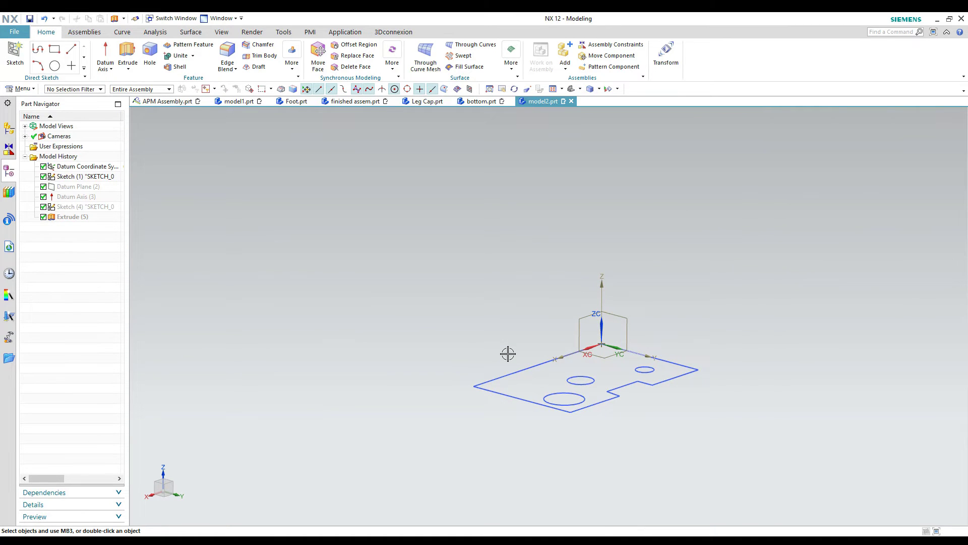
{"action": "key", "text": "ctrl+shift+k"}
{"action": "left_click", "coordinate": [650, 309]}
{"action": "middle_click", "coordinate": [588, 281]}
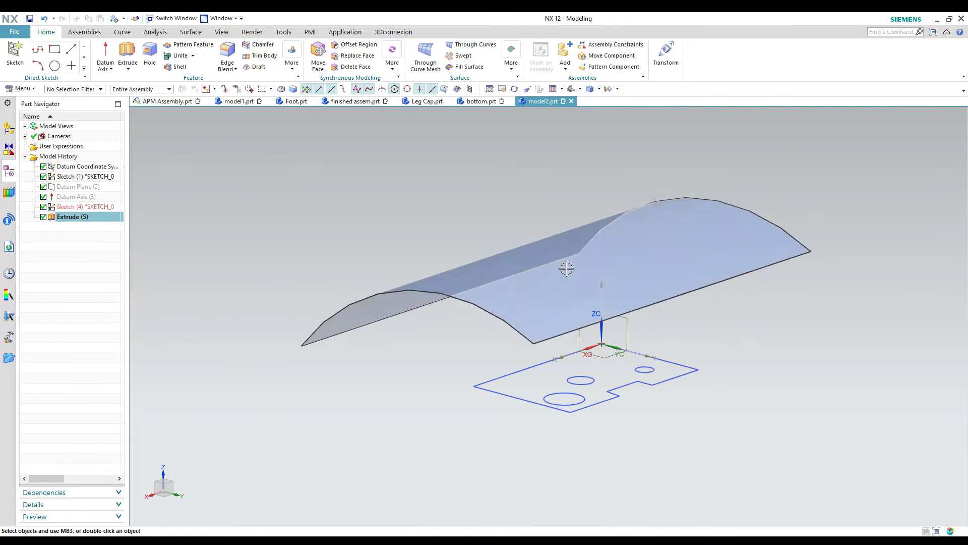
- Edit the curved surface's extrusion, moving its start limit back and setting the start distance to 0 in
{"action": "double_click", "coordinate": [566, 268]}
{"action": "left_click_drag", "start_coordinate": [407, 328], "coordinate": [707, 216]}
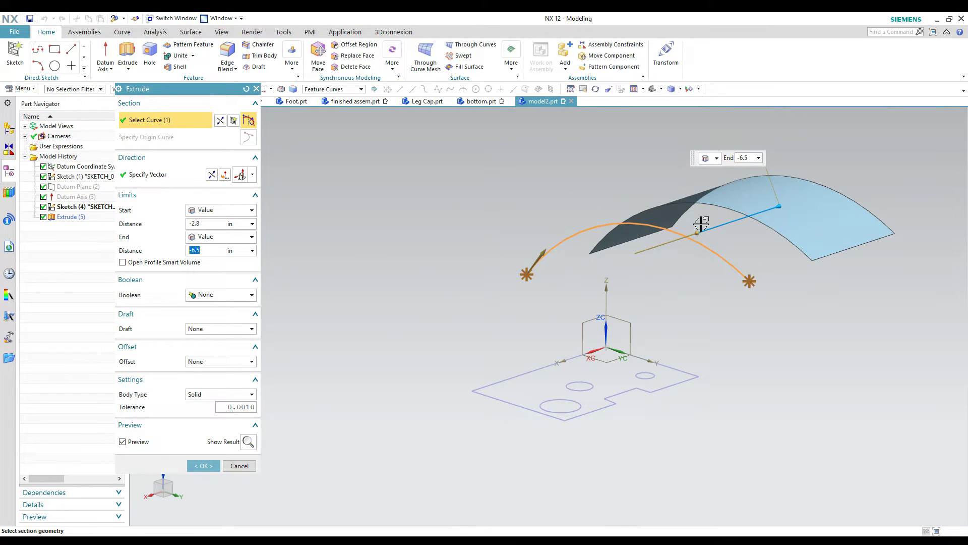
{"action": "left_click", "coordinate": [213, 224]}
{"action": "type", "text": "0"}
{"action": "key", "text": "Return"}
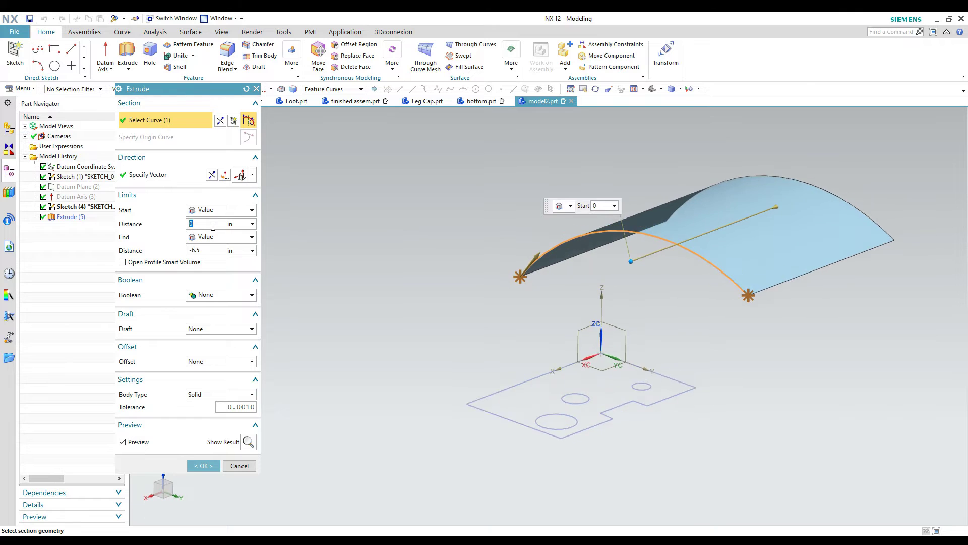
{"action": "left_click", "coordinate": [204, 466]}
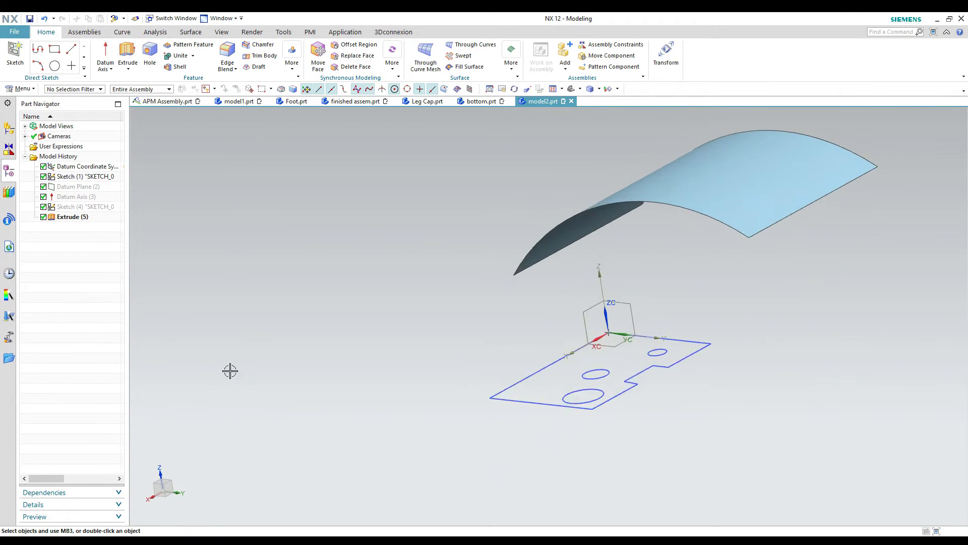
- Start a new extrusion of all the plate sketch's curves and try Until Next as its end limit
{"action": "left_click", "coordinate": [128, 49]}
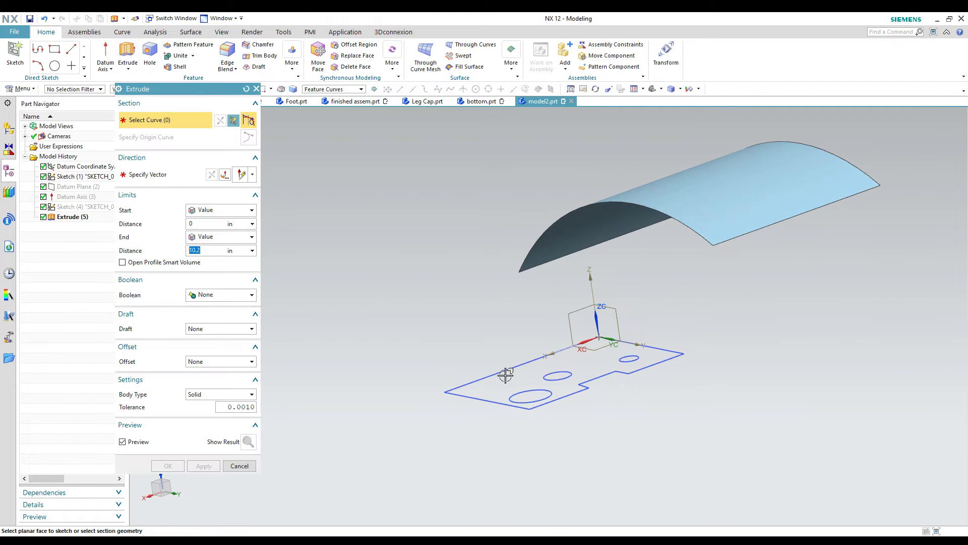
{"action": "left_click", "coordinate": [484, 377]}
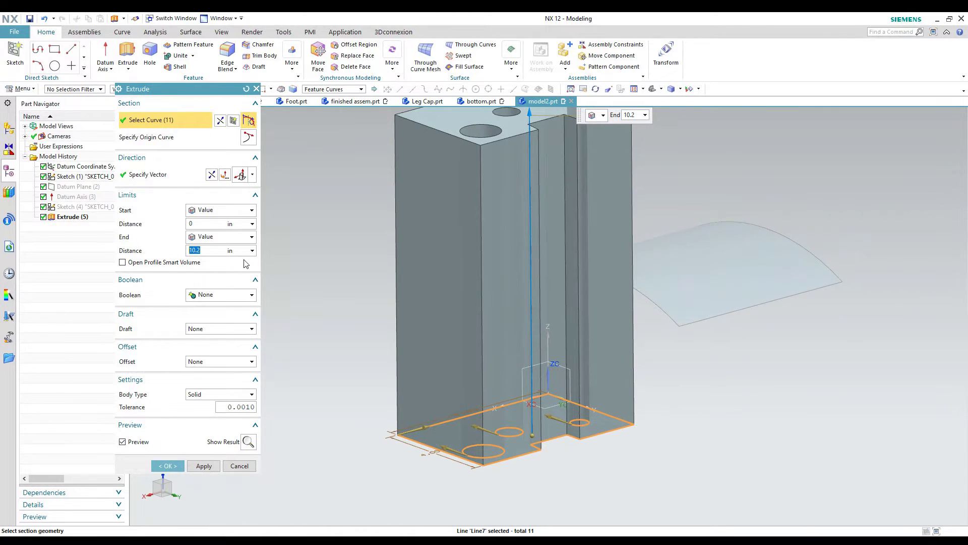
{"action": "left_click", "coordinate": [213, 237]}
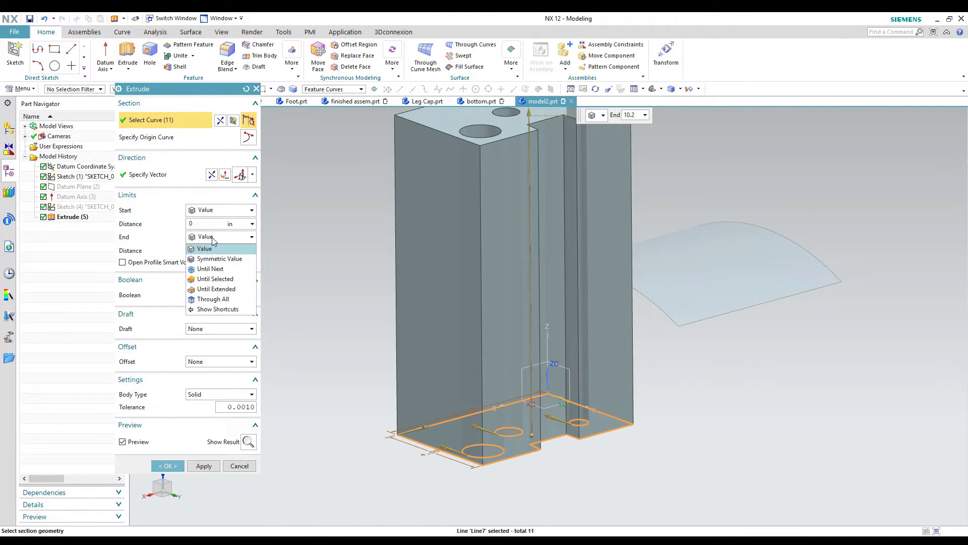
{"action": "left_click", "coordinate": [213, 268]}
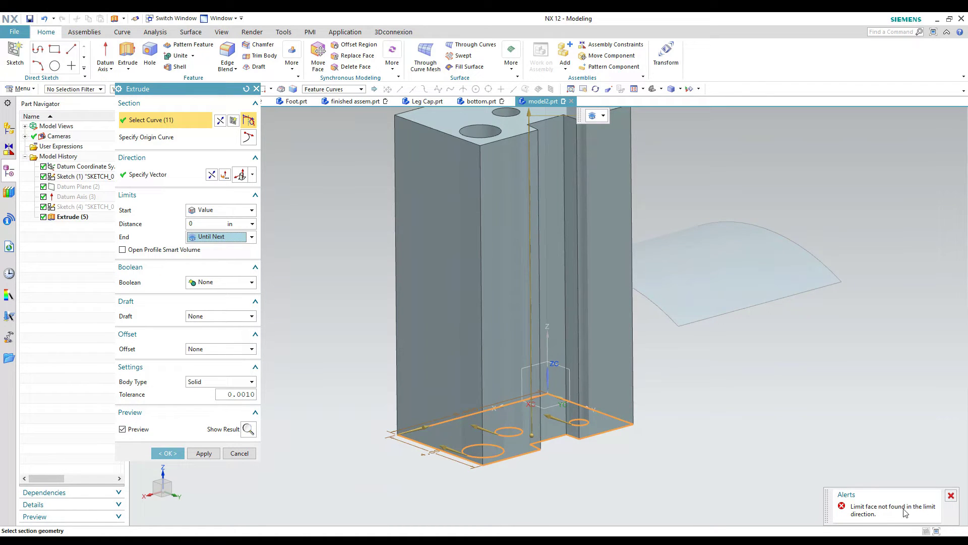
{"action": "key", "text": "Tab"}
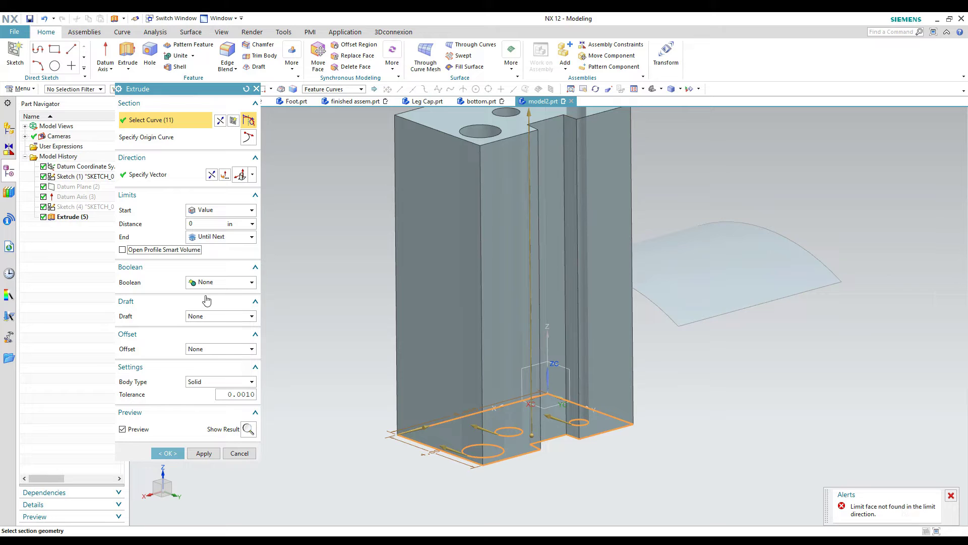
- Try Until Selected as the end limit with the curved surface as target, and deselect the surface
{"action": "left_click", "coordinate": [210, 237]}
{"action": "left_click", "coordinate": [211, 280]}
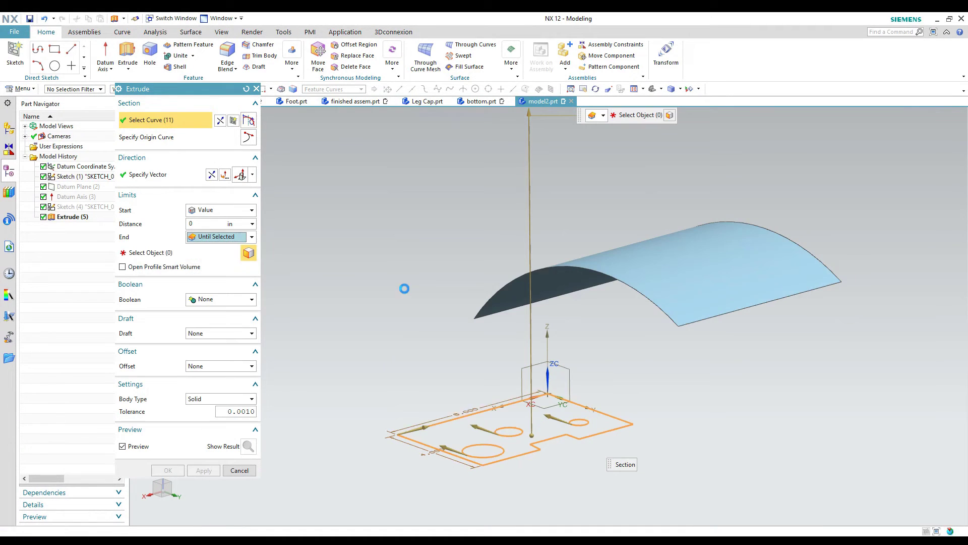
{"action": "left_click", "coordinate": [614, 263]}
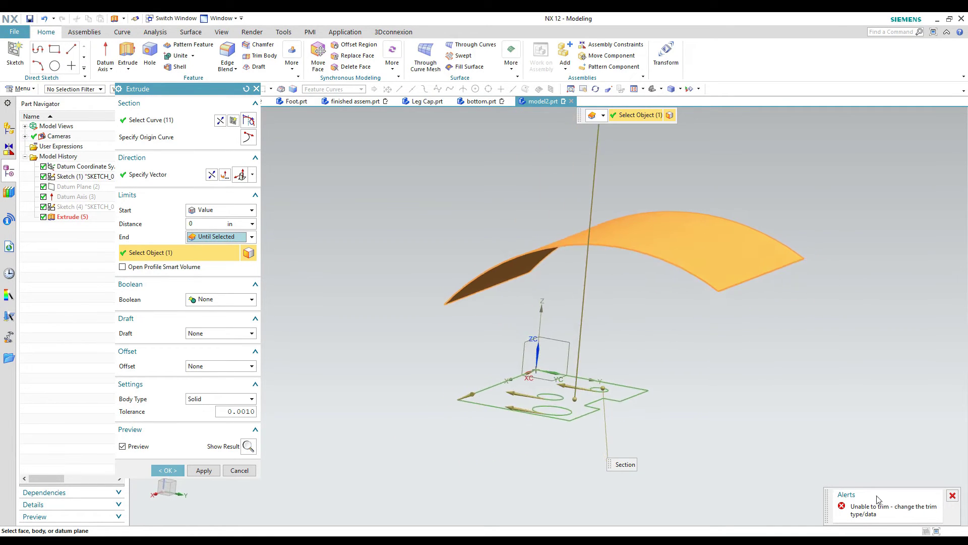
{"action": "left_click", "coordinate": [953, 496]}
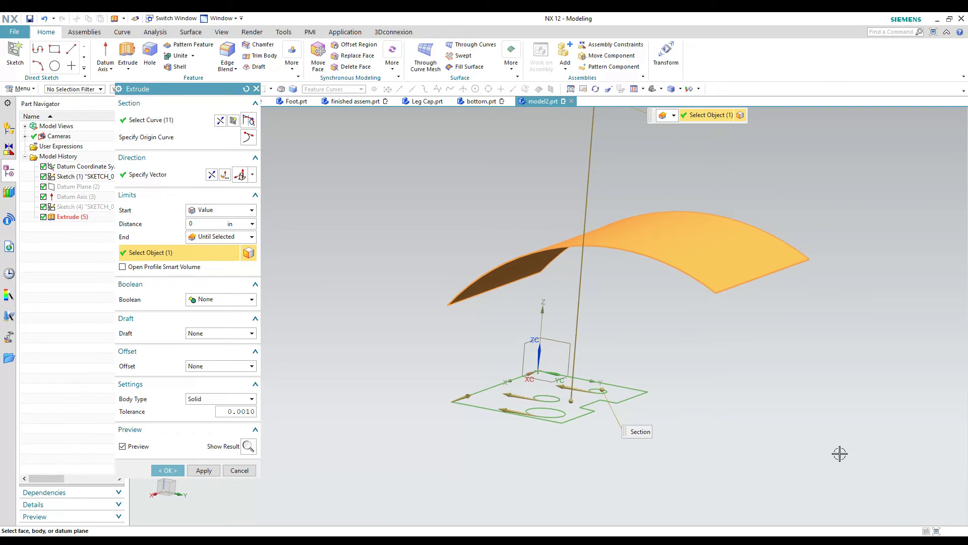
{"action": "left_click", "coordinate": [667, 261], "text": "shift"}
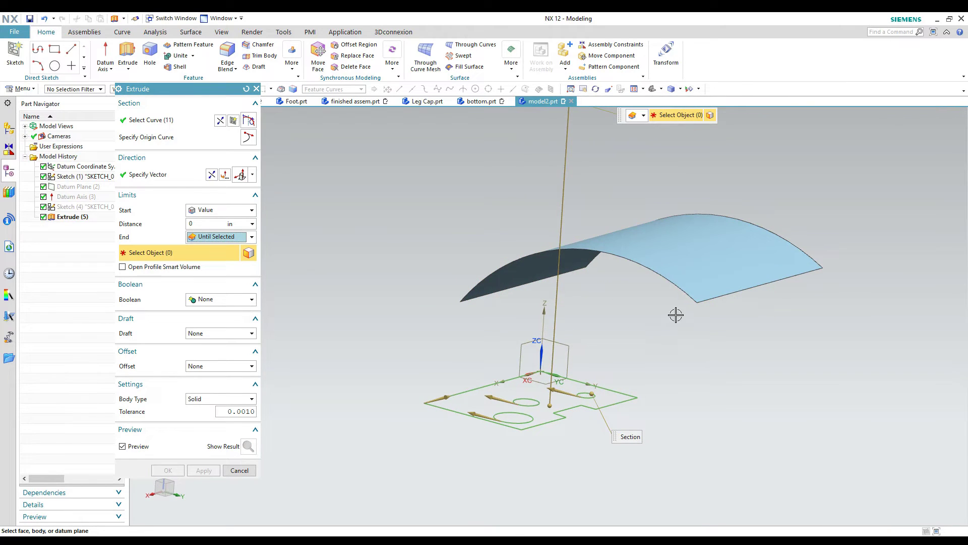
- Set the end limit to Until Extended with the curved surface as the limiting object and inspect the extended cut from several angles
{"action": "left_click", "coordinate": [225, 239]}
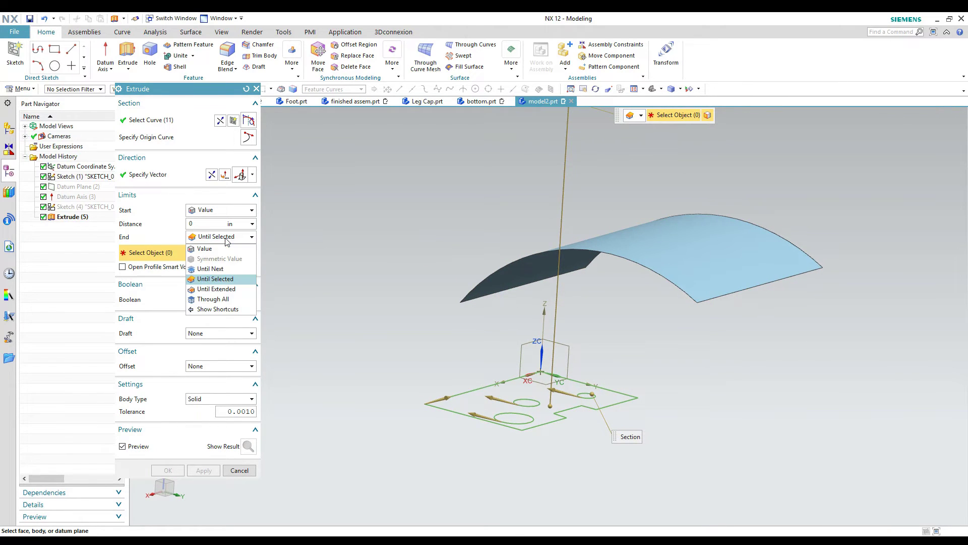
{"action": "left_click", "coordinate": [216, 290]}
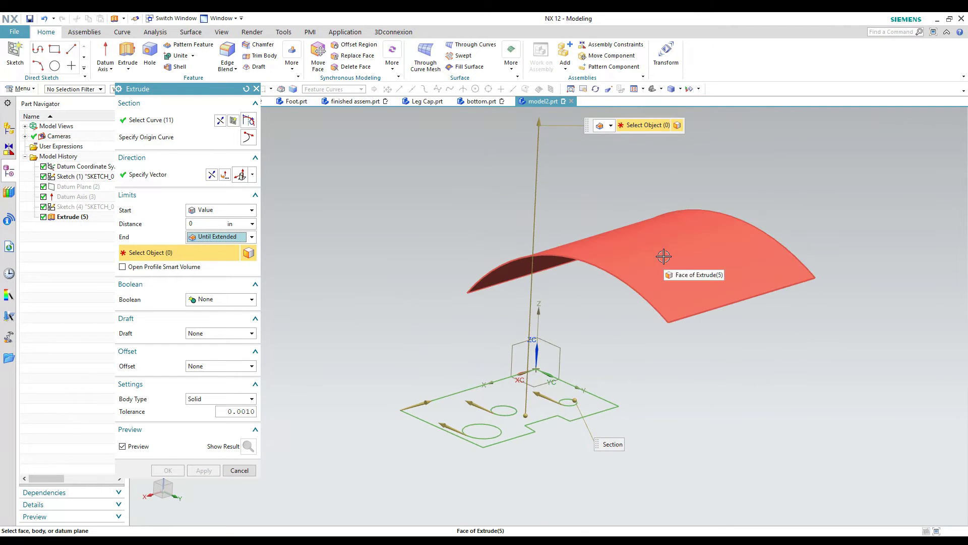
{"action": "left_click", "coordinate": [663, 256]}
{"action": "middle_click_drag", "start_coordinate": [662, 364], "coordinate": [646, 323]}
{"action": "middle_click_drag", "start_coordinate": [607, 279], "coordinate": [375, 376]}
{"action": "key", "text": "ctrl+alt+r"}
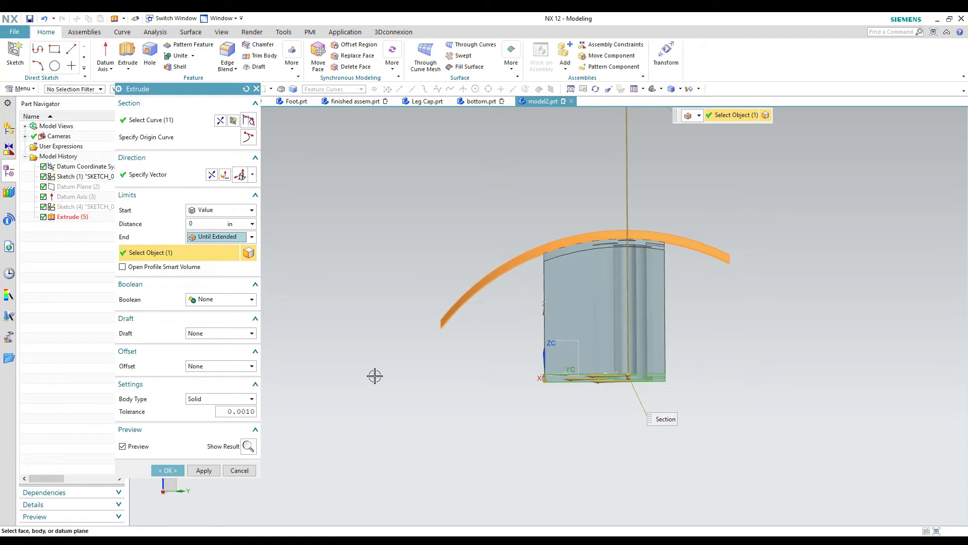
{"action": "key", "text": "End"}
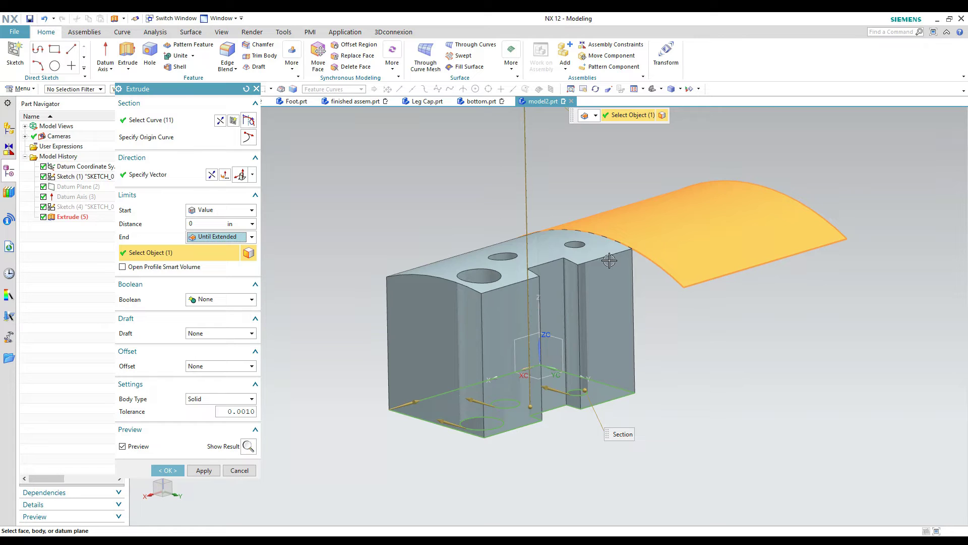
{"action": "middle_click_drag", "start_coordinate": [609, 260], "coordinate": [264, 257]}
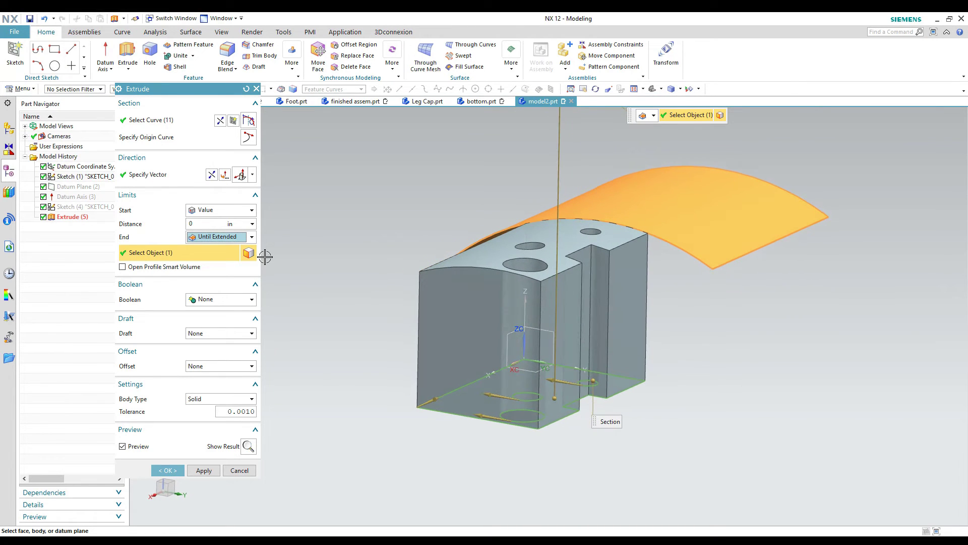
{"action": "left_click", "coordinate": [251, 237]}
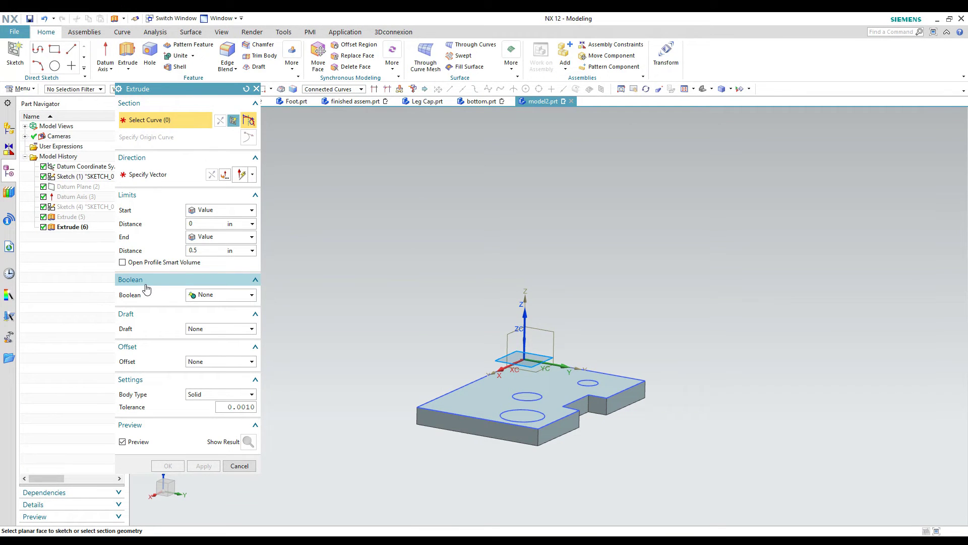
- Try the Inferred Boolean without a section, restart the extrusion, and select the plate's three circles as its section
{"action": "left_click", "coordinate": [251, 295]}
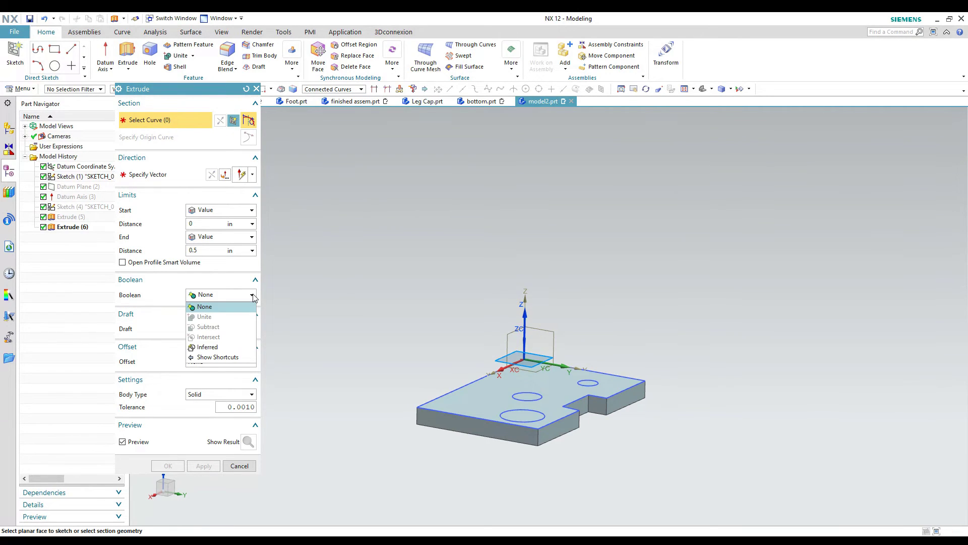
{"action": "left_click", "coordinate": [228, 348]}
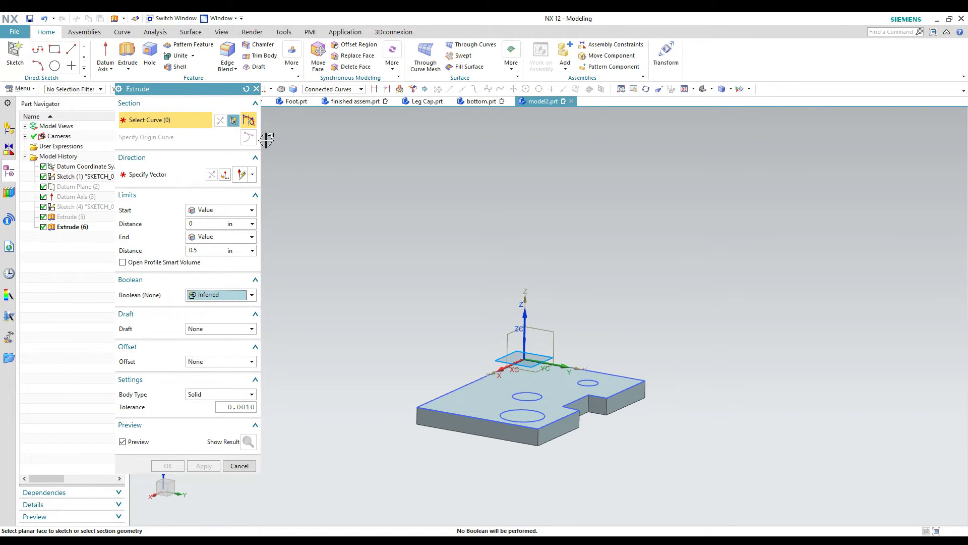
{"action": "left_click", "coordinate": [128, 55]}
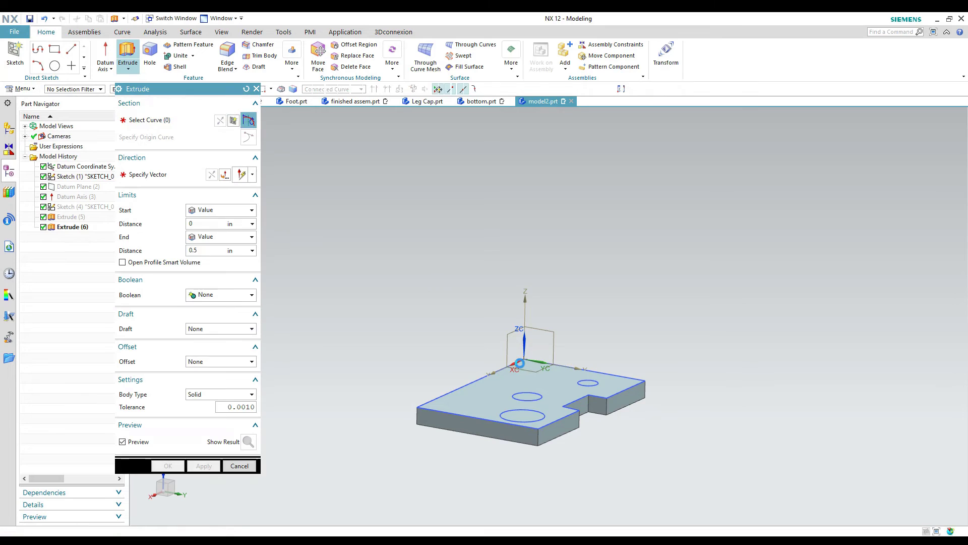
{"action": "left_click", "coordinate": [516, 395]}
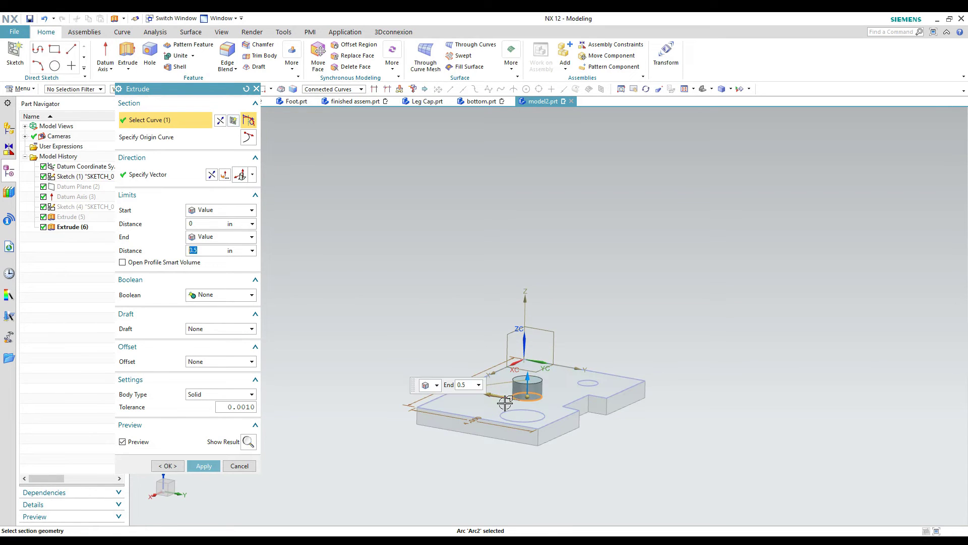
{"action": "left_click", "coordinate": [511, 408]}
{"action": "left_click", "coordinate": [588, 383]}
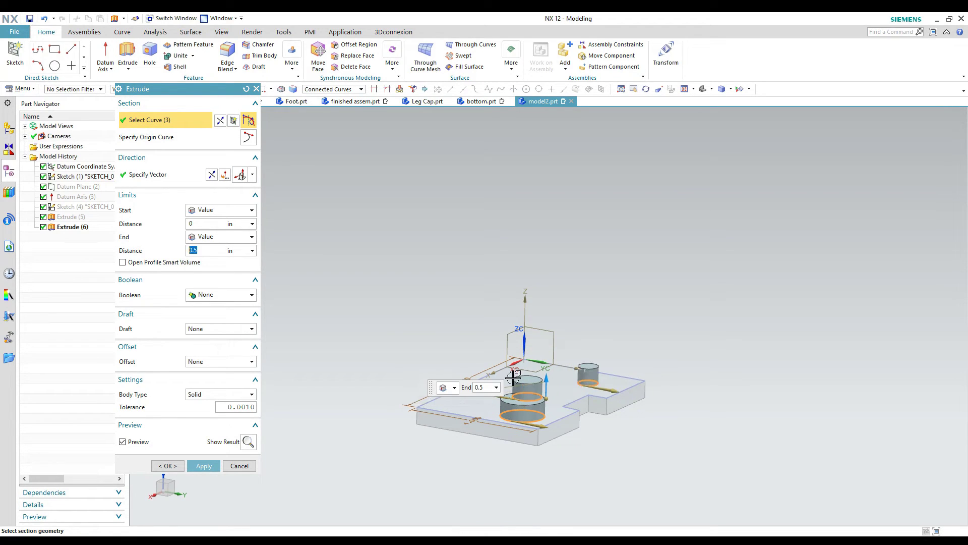
- Set the three-circle extrusion's Boolean to Inferred and inspect its preview on the plate
{"action": "left_click", "coordinate": [228, 297]}
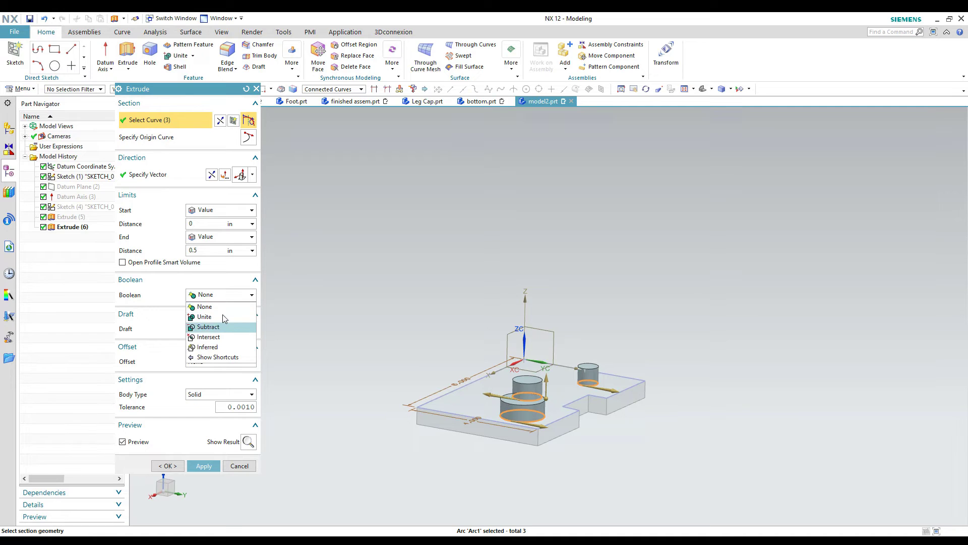
{"action": "left_click", "coordinate": [218, 347]}
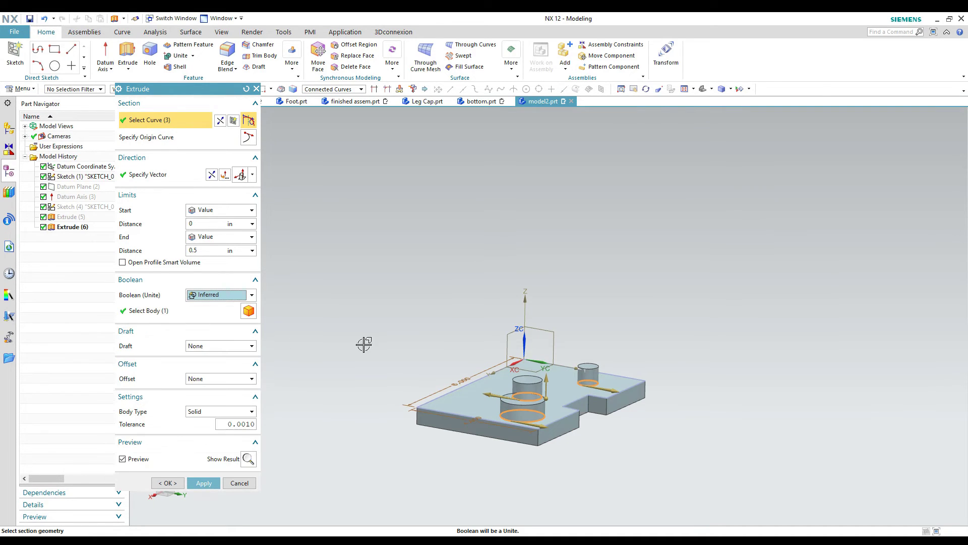
{"action": "middle_click_drag", "start_coordinate": [398, 356], "coordinate": [391, 355]}
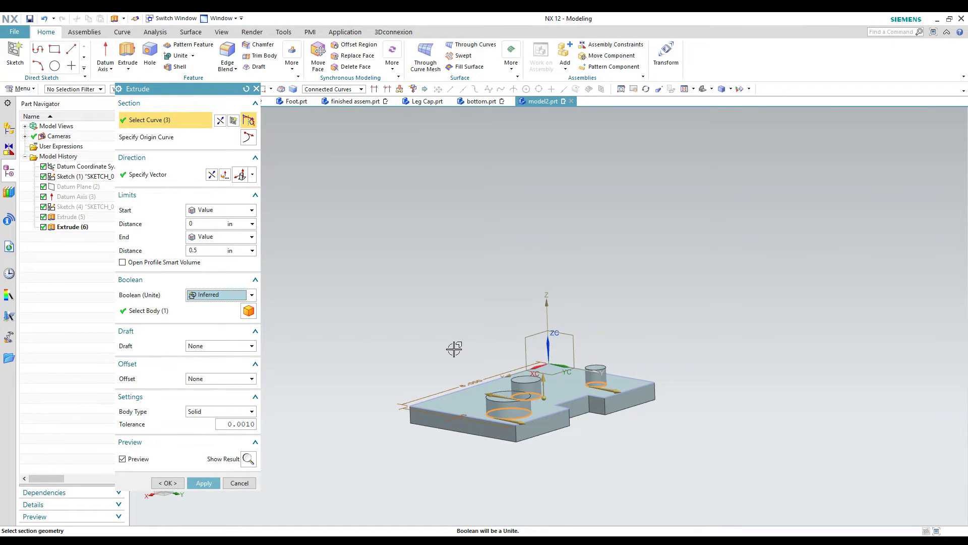
{"action": "scroll", "coordinate": [454, 348], "scroll_direction": "down", "scroll_amount": 5}
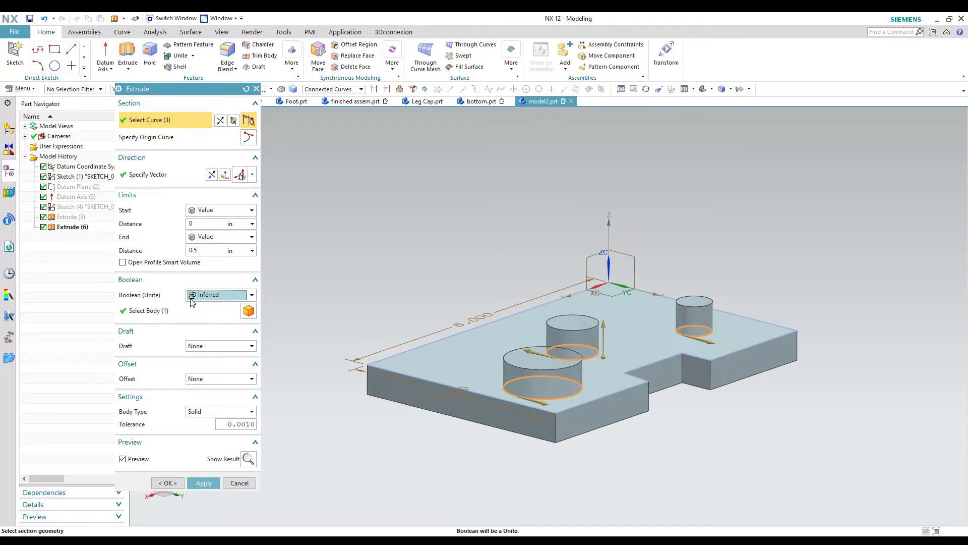
- Pull the three-circle extrusion down into the plate to about 0.3 in, apply it and close the command
{"action": "left_click_drag", "start_coordinate": [604, 328], "coordinate": [615, 376]}
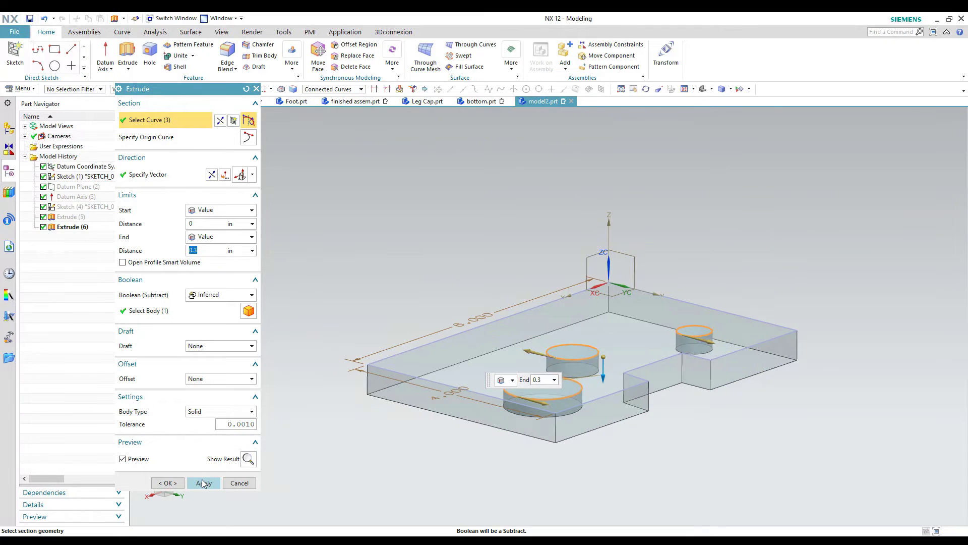
{"action": "left_click", "coordinate": [203, 483]}
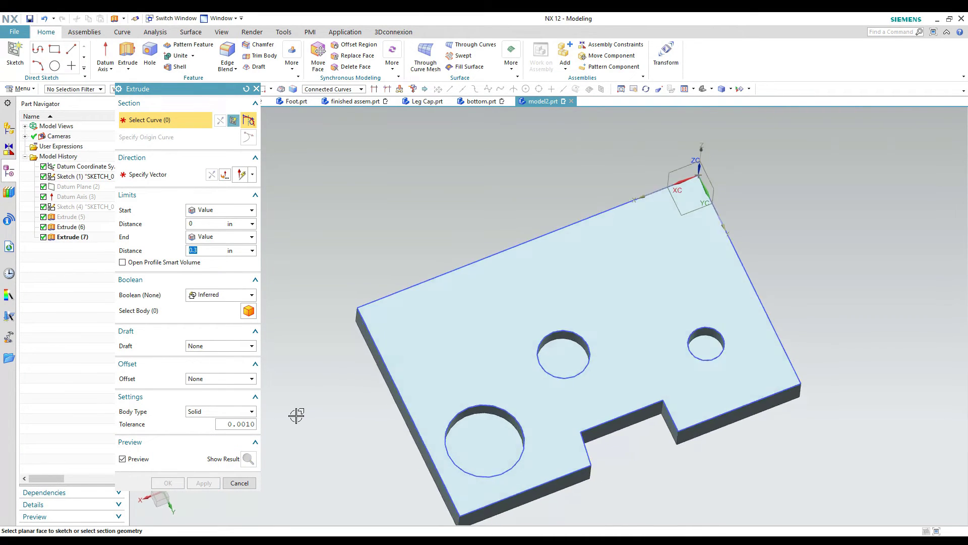
{"action": "left_click", "coordinate": [240, 483]}
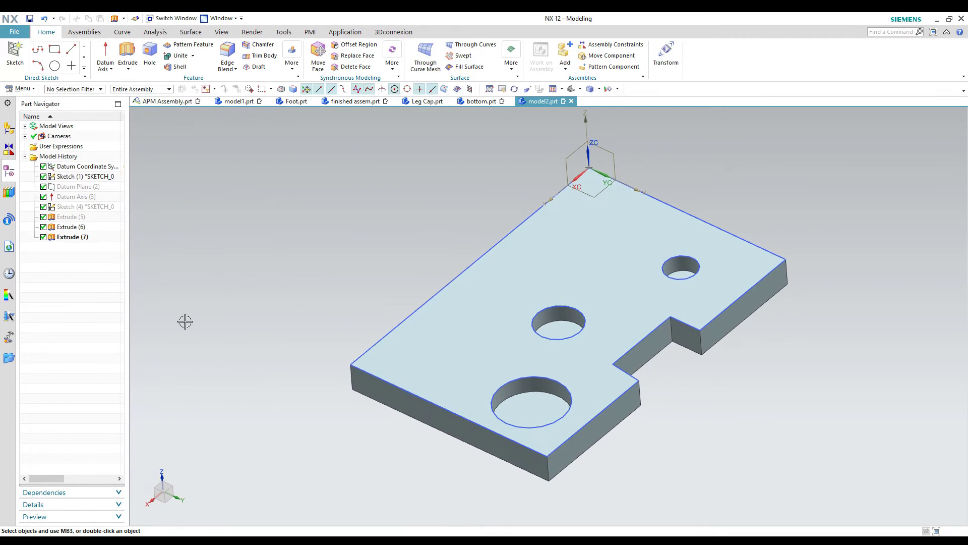
- Check which Boolean type is stored in the three-hole extrusion, and undo that extrusion
{"action": "double_click", "coordinate": [79, 237]}
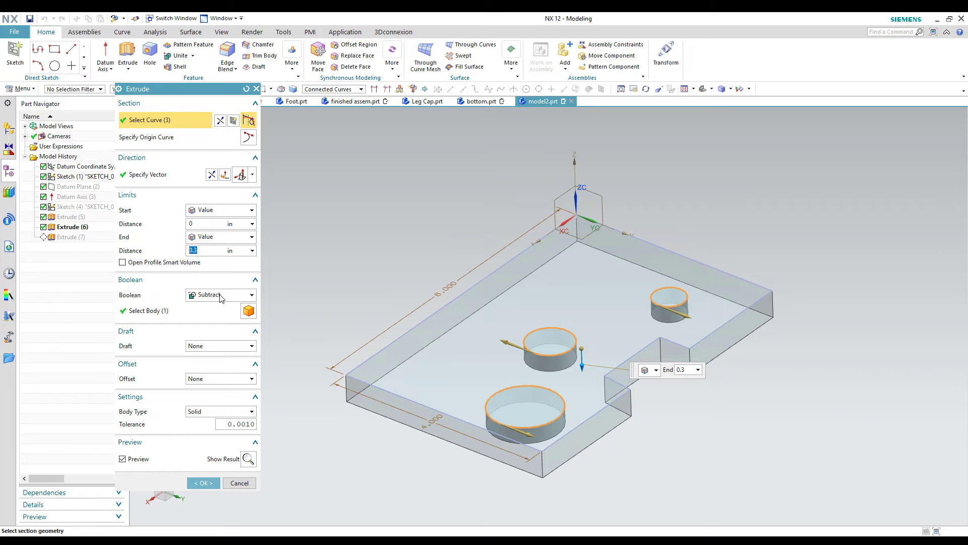
{"action": "left_click", "coordinate": [203, 483]}
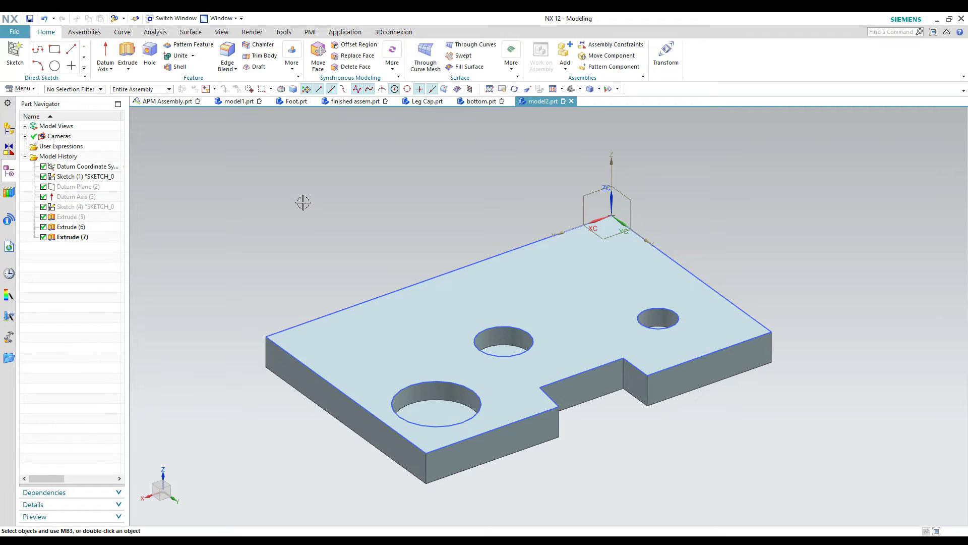
{"action": "key", "text": "ctrl+z"}
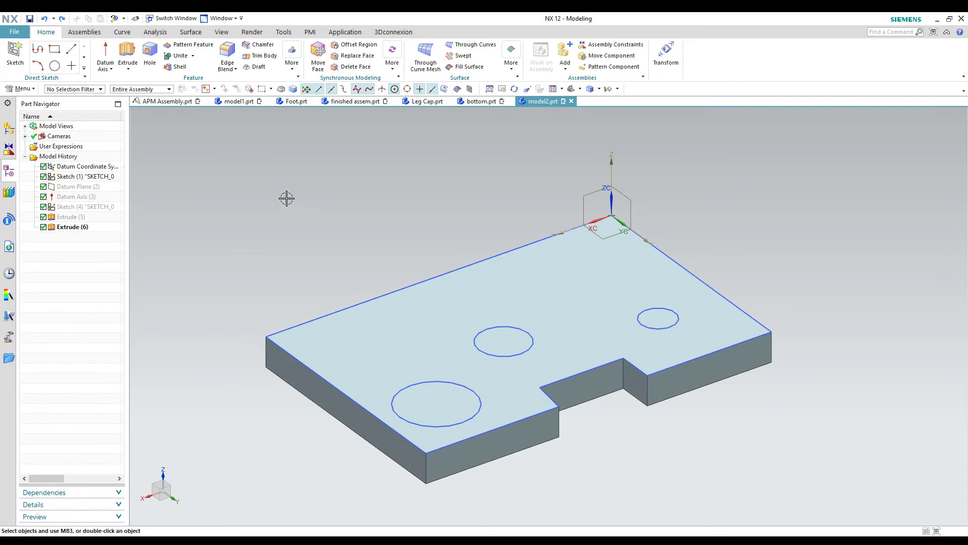
- Extrude the plate's largest circle upward to about 0.95 in as a separate body with Boolean None
{"action": "left_click", "coordinate": [127, 53]}
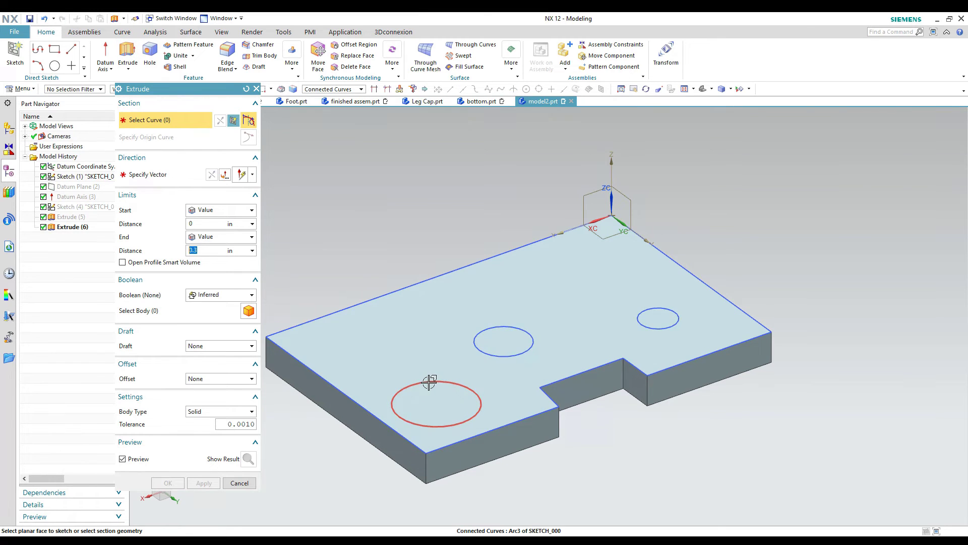
{"action": "left_click", "coordinate": [423, 395]}
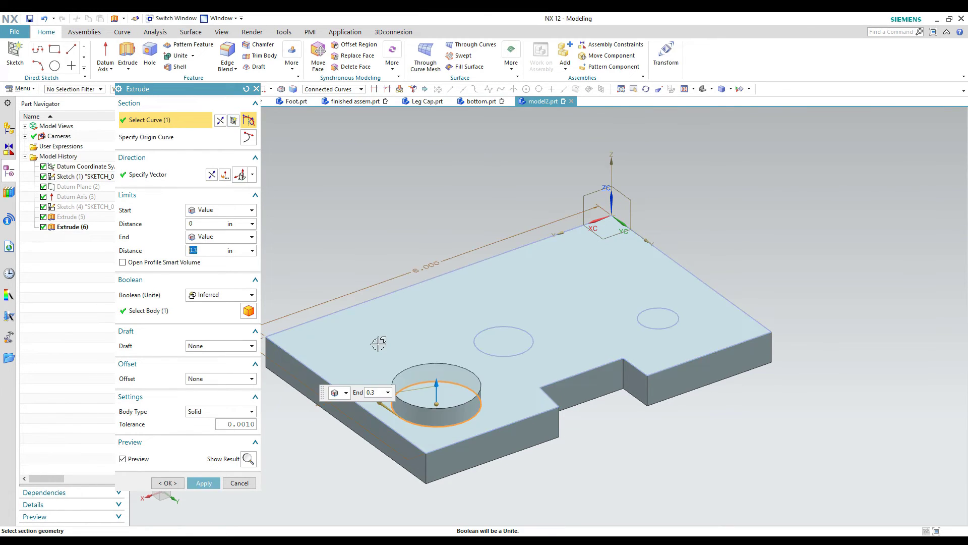
{"action": "left_click_drag", "start_coordinate": [435, 386], "coordinate": [436, 348]}
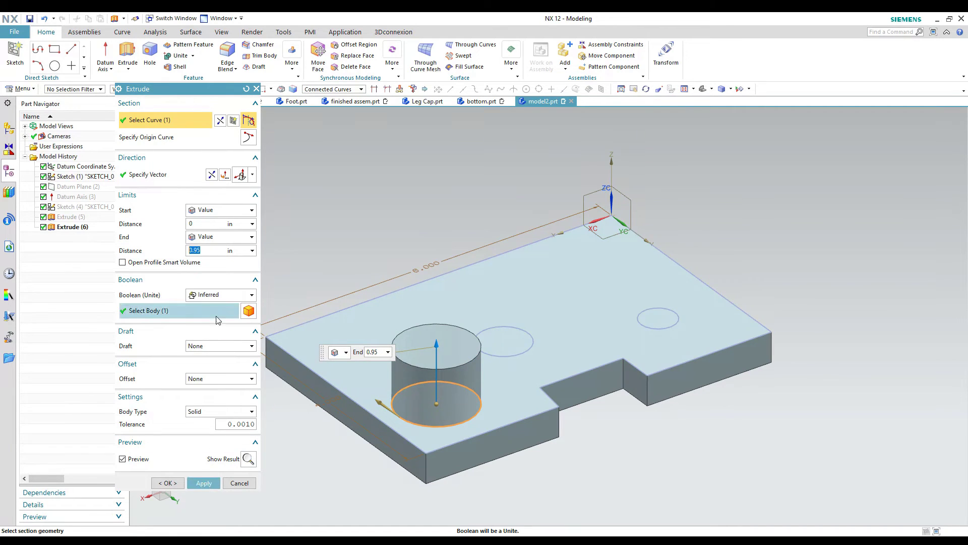
{"action": "left_click", "coordinate": [220, 297]}
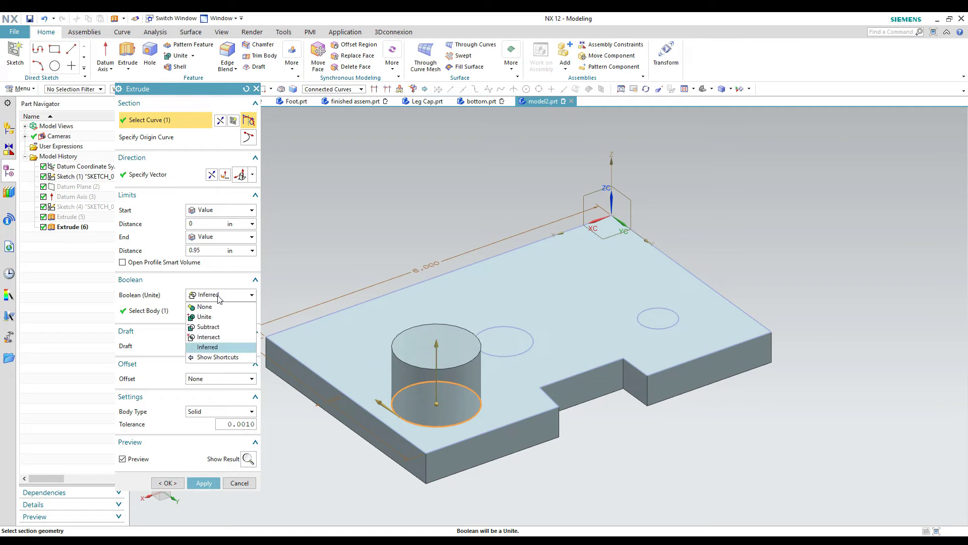
{"action": "left_click", "coordinate": [212, 307]}
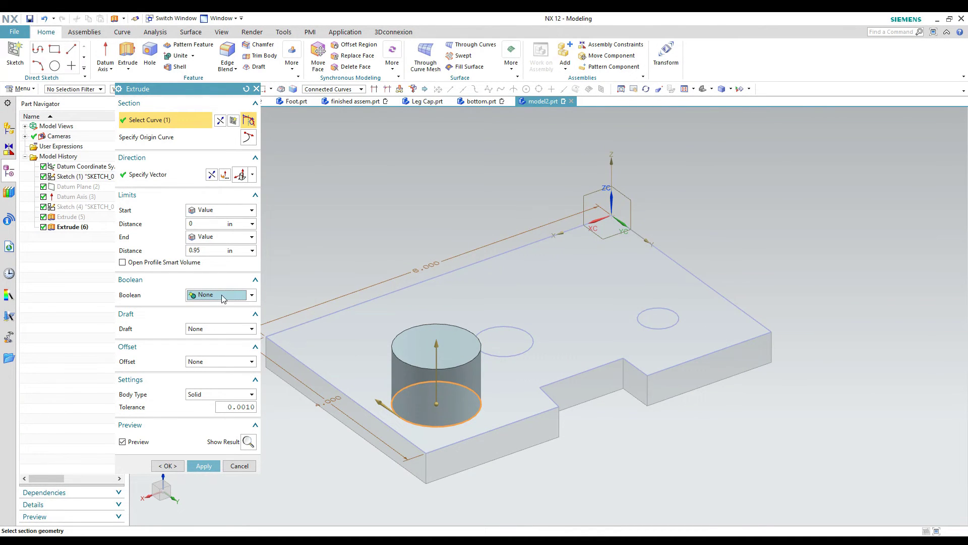
{"action": "left_click", "coordinate": [203, 465]}
- Extrude the middle circle 0.95 in with the Inferred Boolean and no target body, and close the command
{"action": "left_click", "coordinate": [503, 355]}
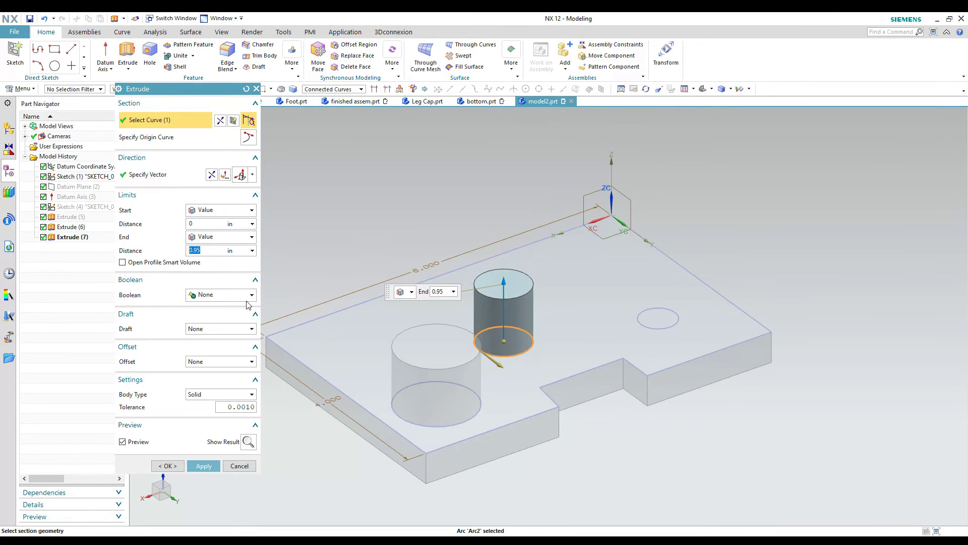
{"action": "left_click", "coordinate": [234, 295]}
{"action": "left_click", "coordinate": [219, 347]}
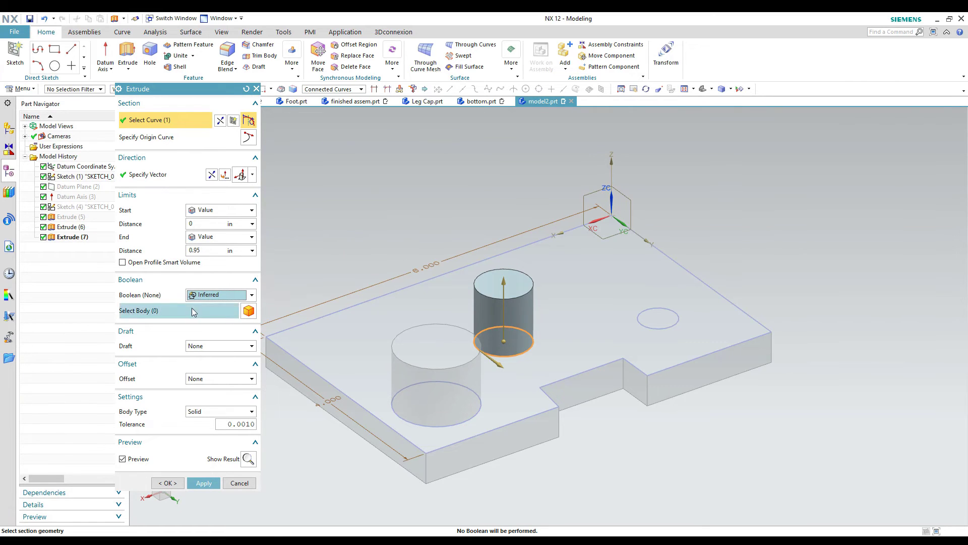
{"action": "left_click", "coordinate": [205, 483]}
{"action": "left_click", "coordinate": [239, 483]}
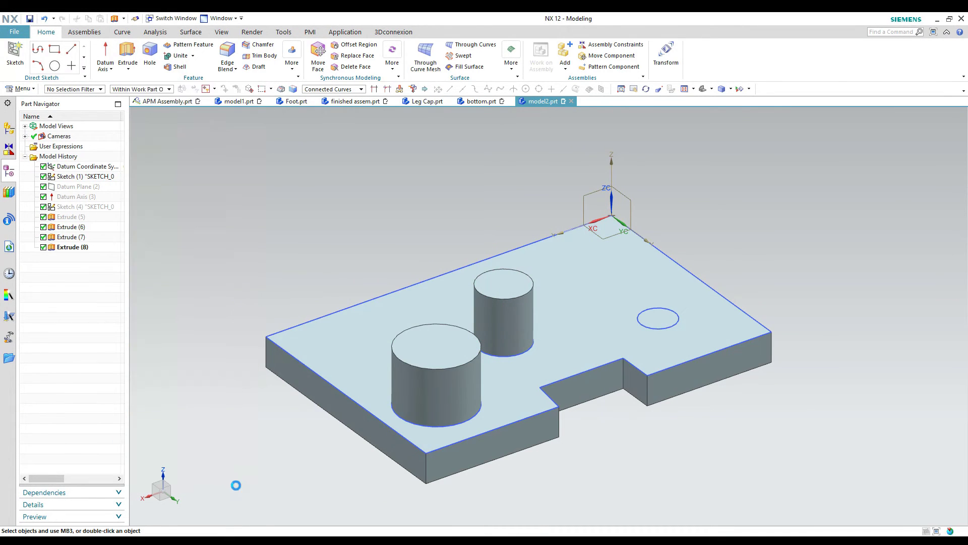
- Check the Boolean type stored in the middle cylinder's extrusion, and undo that extrusion
{"action": "double_click", "coordinate": [71, 247]}
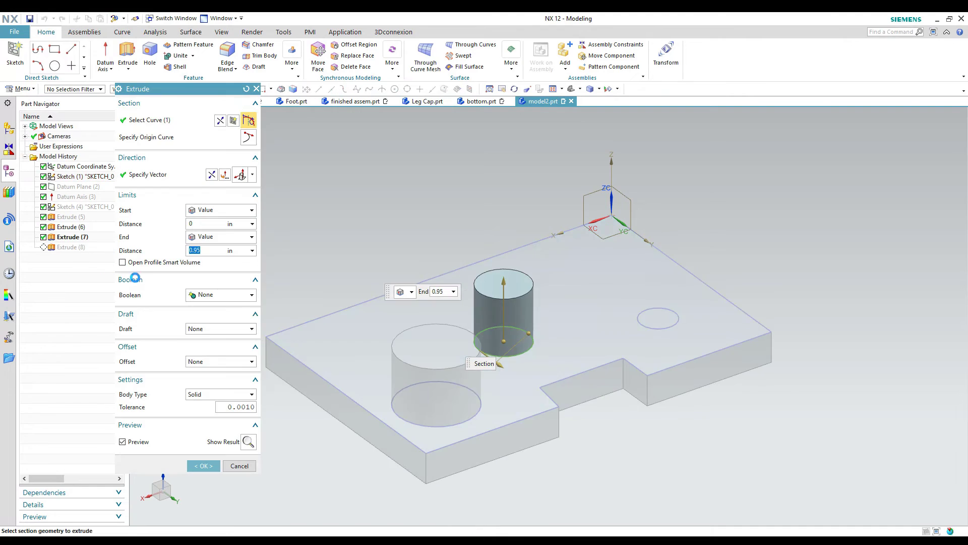
{"action": "left_click", "coordinate": [239, 466]}
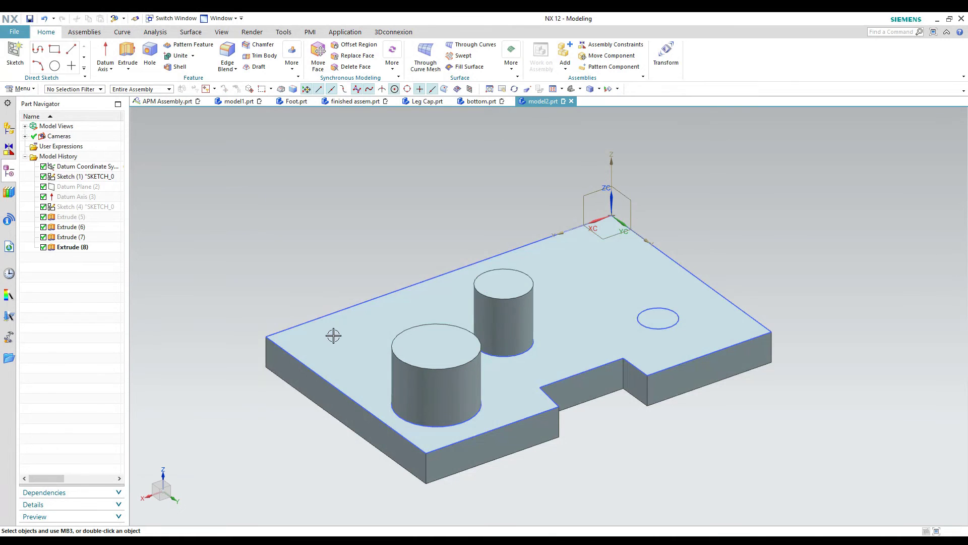
{"action": "key", "text": "ctrl+z"}
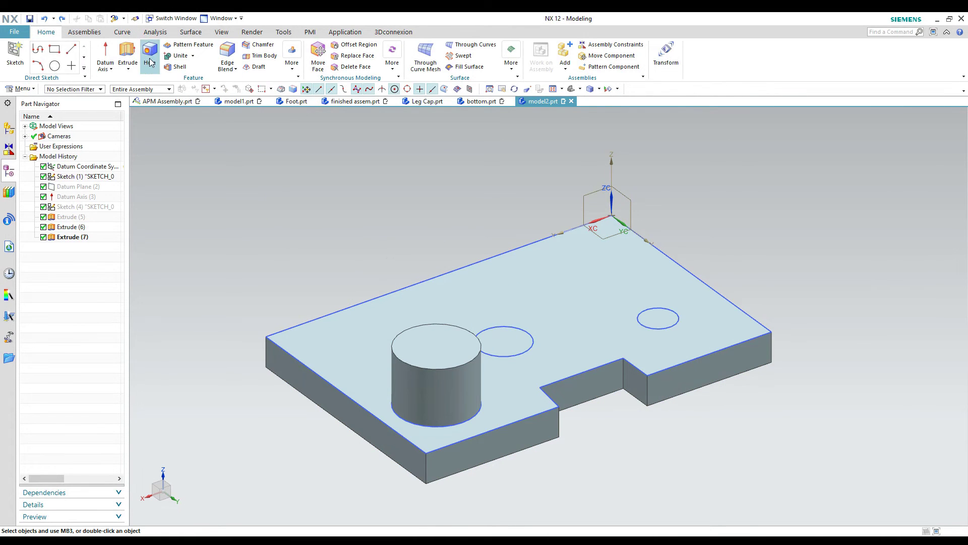
- Extrude the middle circle 0.95 in with the Inferred Boolean and the plate as target body, and check its stored Boolean type
{"action": "left_click", "coordinate": [127, 55]}
{"action": "left_click", "coordinate": [511, 334]}
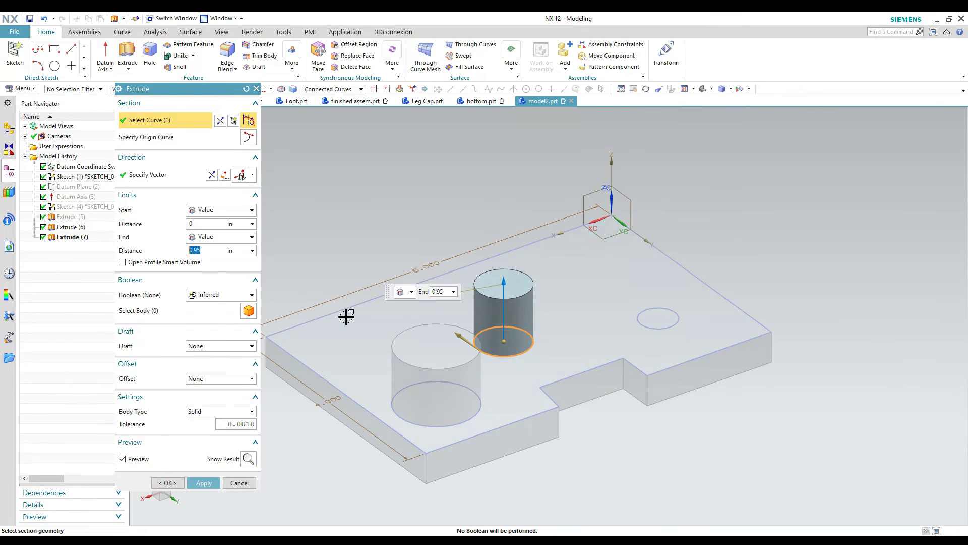
{"action": "left_click", "coordinate": [150, 311]}
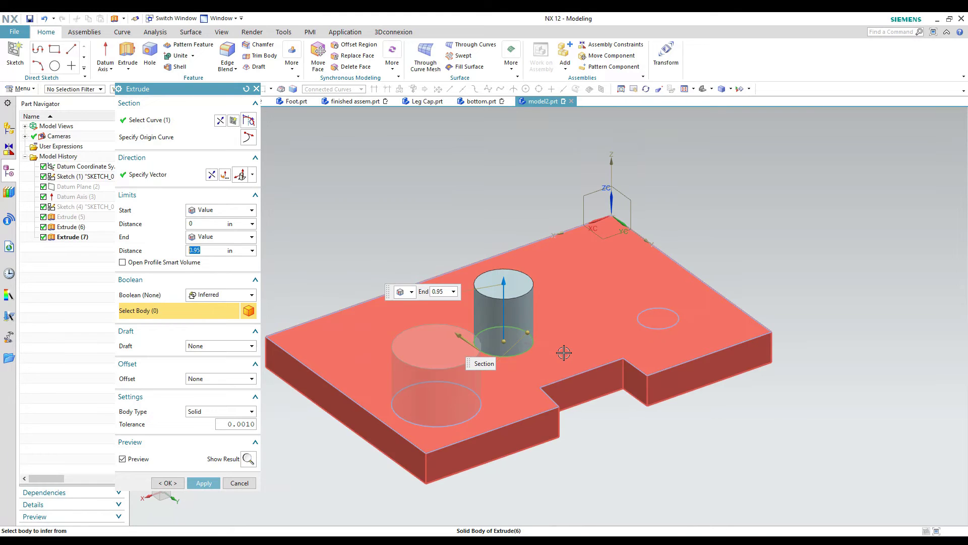
{"action": "left_click", "coordinate": [562, 354]}
{"action": "left_click", "coordinate": [204, 483]}
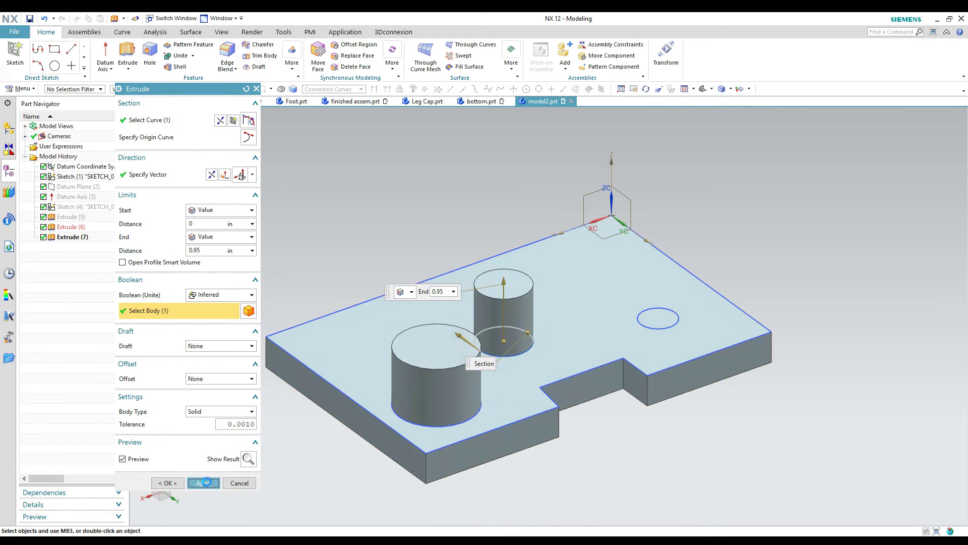
{"action": "left_click", "coordinate": [232, 483]}
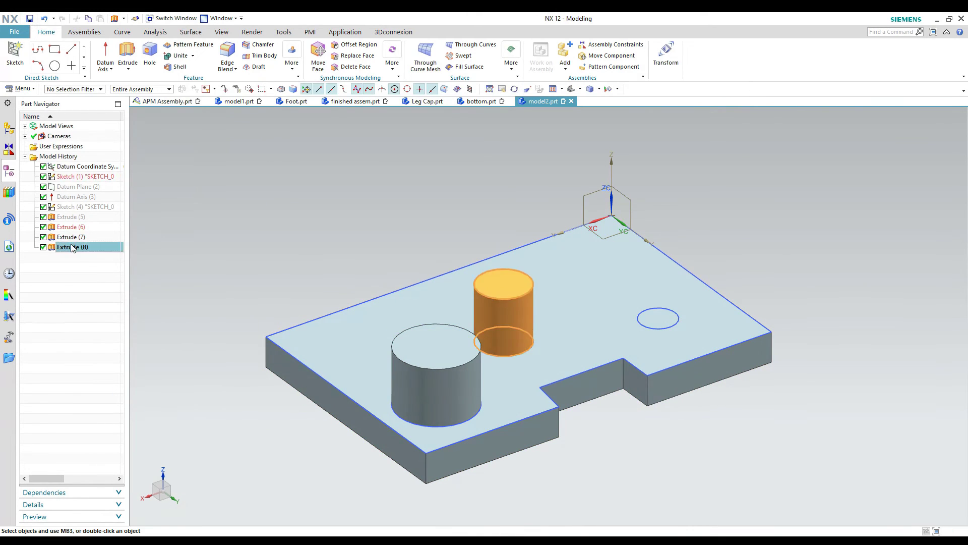
{"action": "double_click", "coordinate": [71, 247]}
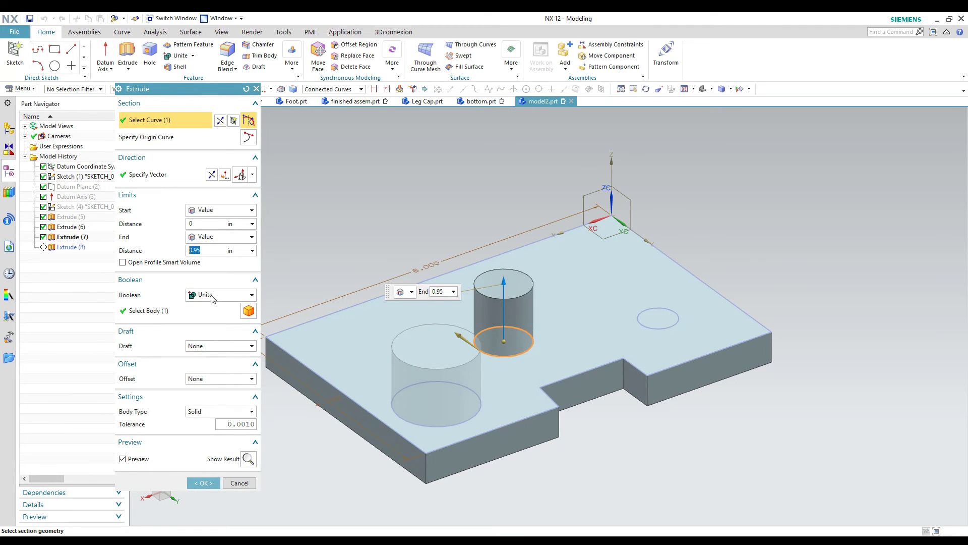
{"action": "left_click", "coordinate": [239, 482]}
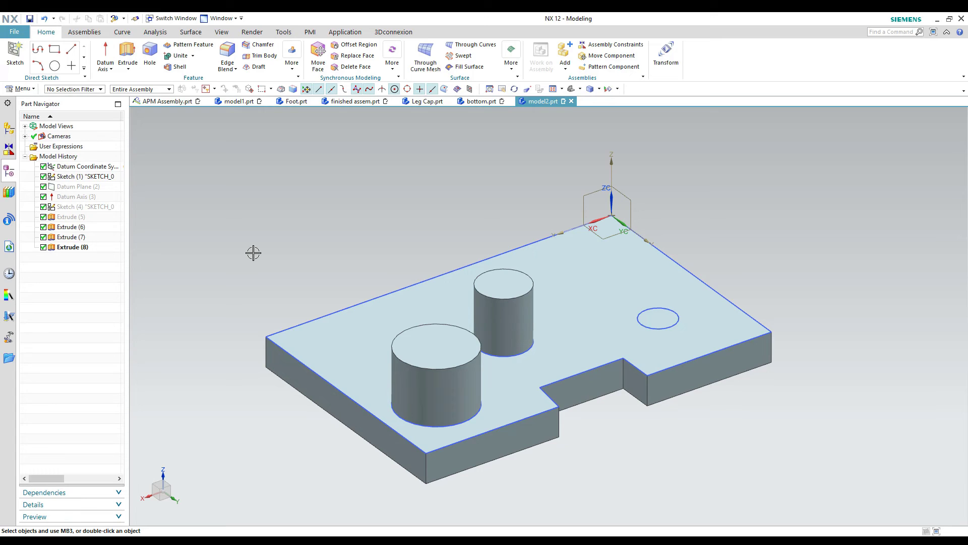
- Extrude the smallest circle 0.95 in with the Unite Boolean, using the plate as the target body
{"action": "left_click", "coordinate": [127, 55]}
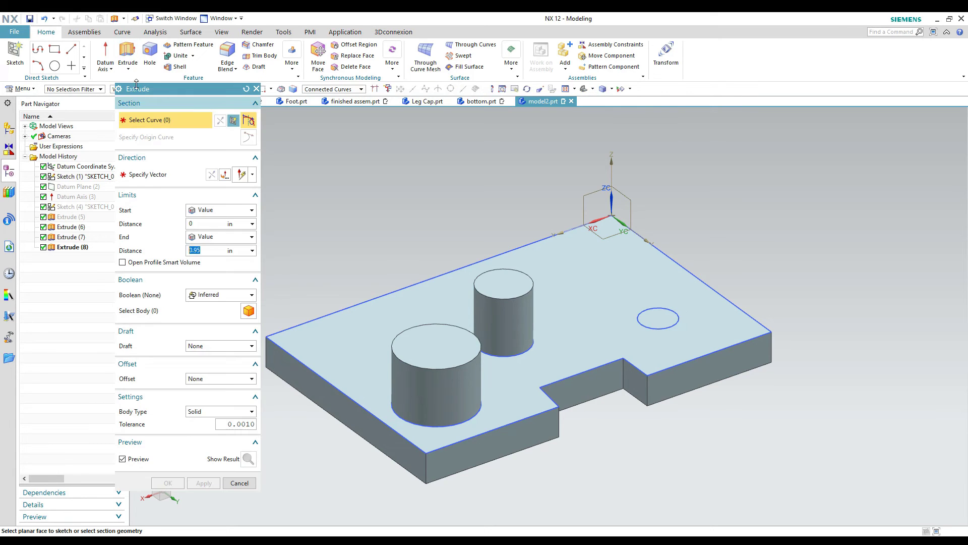
{"action": "left_click", "coordinate": [196, 299]}
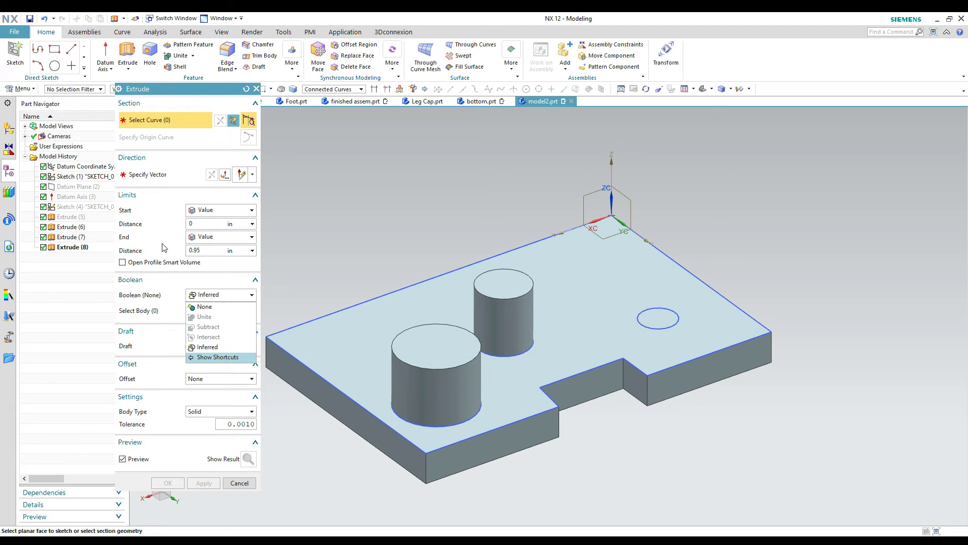
{"action": "left_click", "coordinate": [210, 309]}
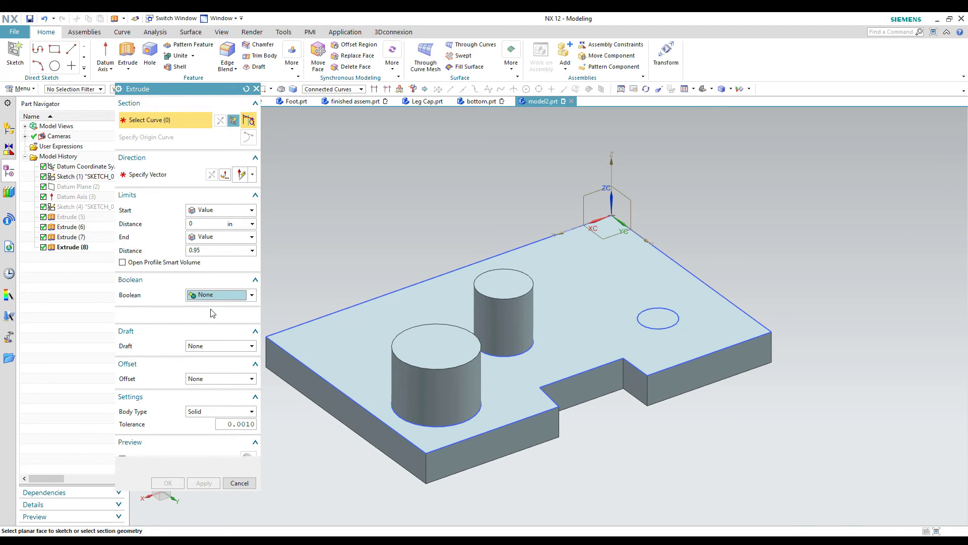
{"action": "left_click", "coordinate": [666, 315]}
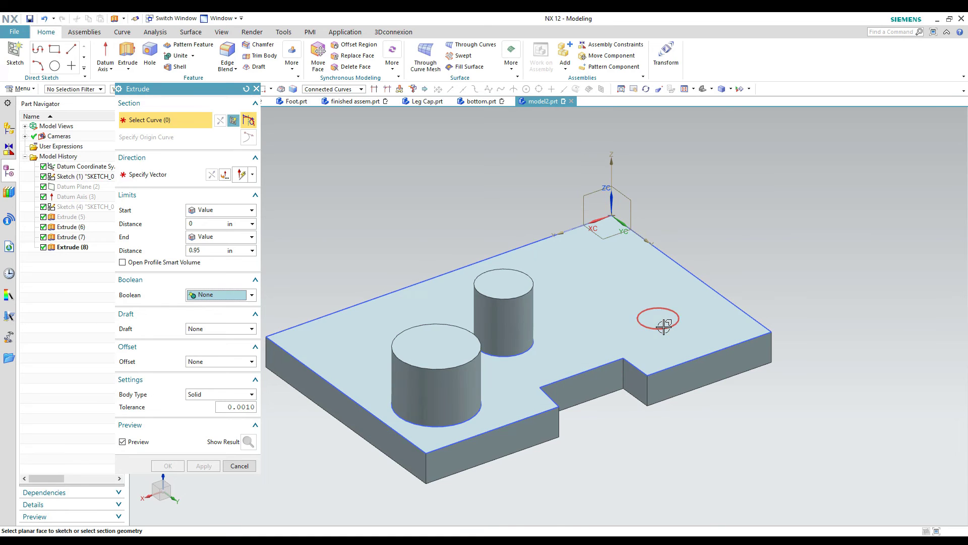
{"action": "left_click", "coordinate": [205, 295]}
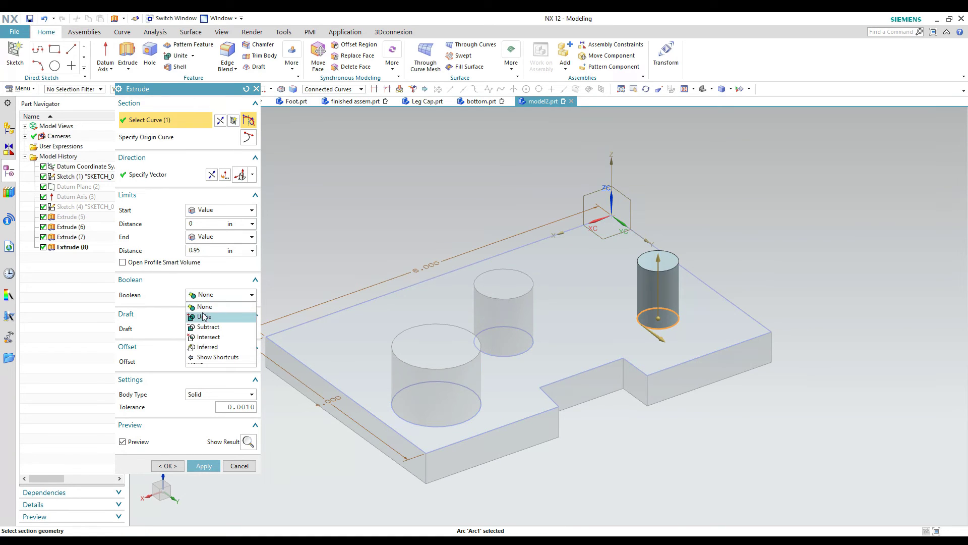
{"action": "left_click", "coordinate": [206, 318]}
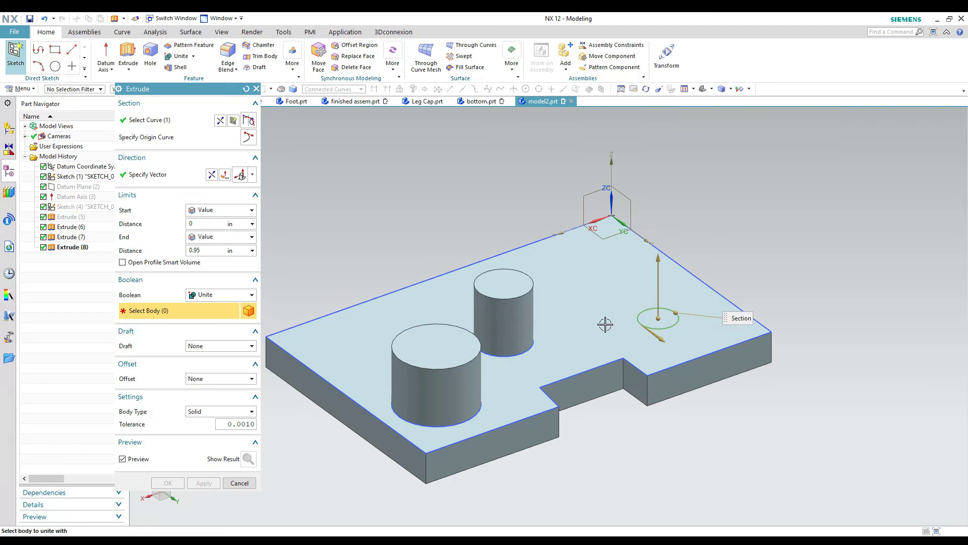
{"action": "left_click", "coordinate": [555, 351]}
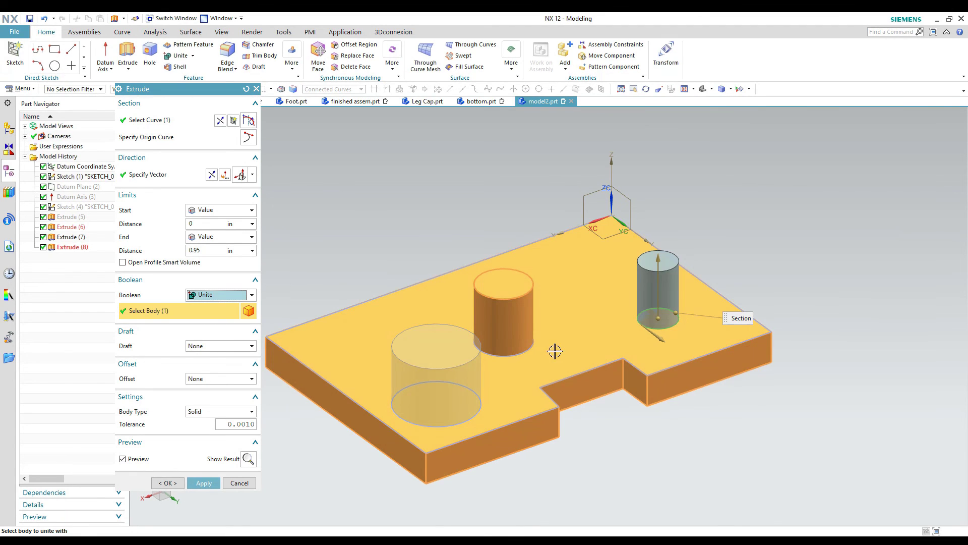
{"action": "left_click", "coordinate": [168, 482]}
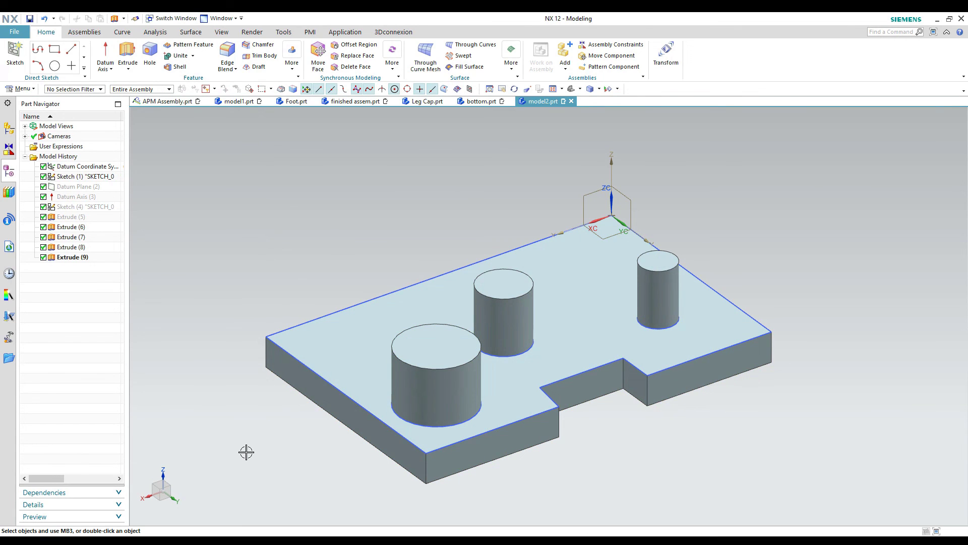
- Restart Extrude, reduce its options to Extrude (Less), and restore the full set with Extrude (More)
{"action": "key", "text": "x"}
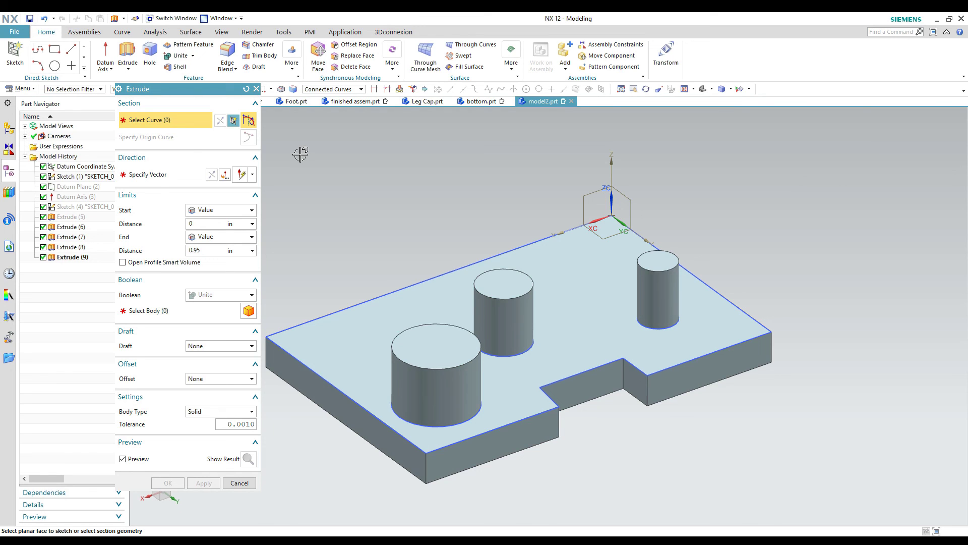
{"action": "left_click", "coordinate": [120, 90]}
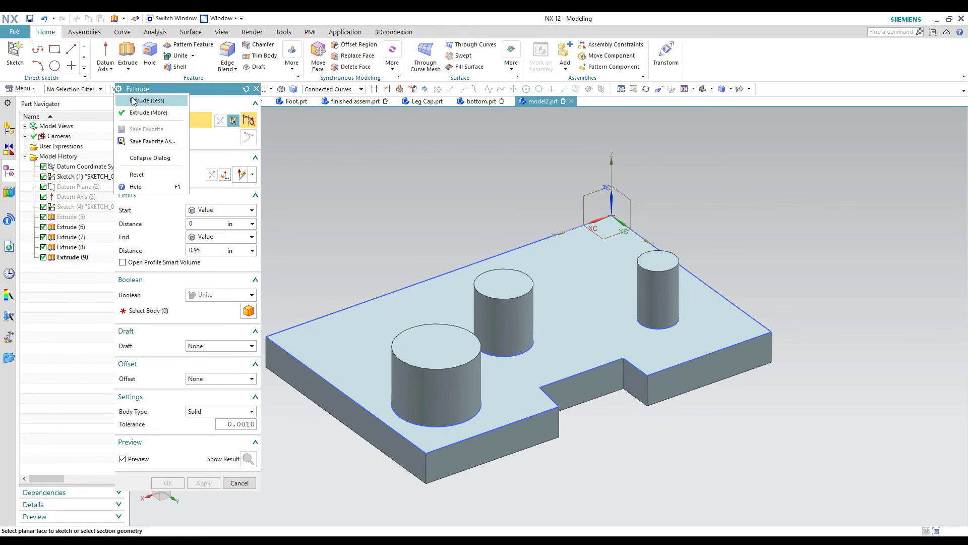
{"action": "left_click", "coordinate": [150, 97]}
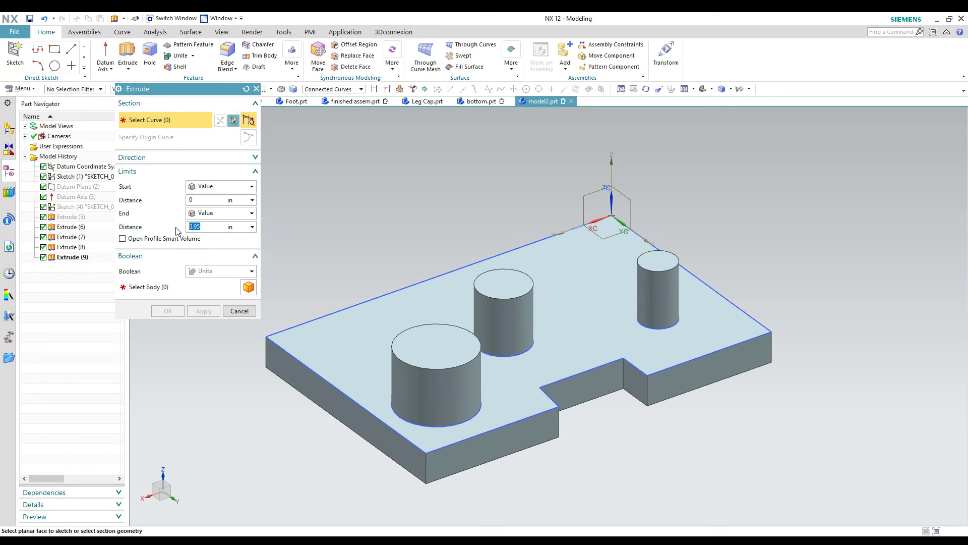
{"action": "left_click", "coordinate": [119, 90]}
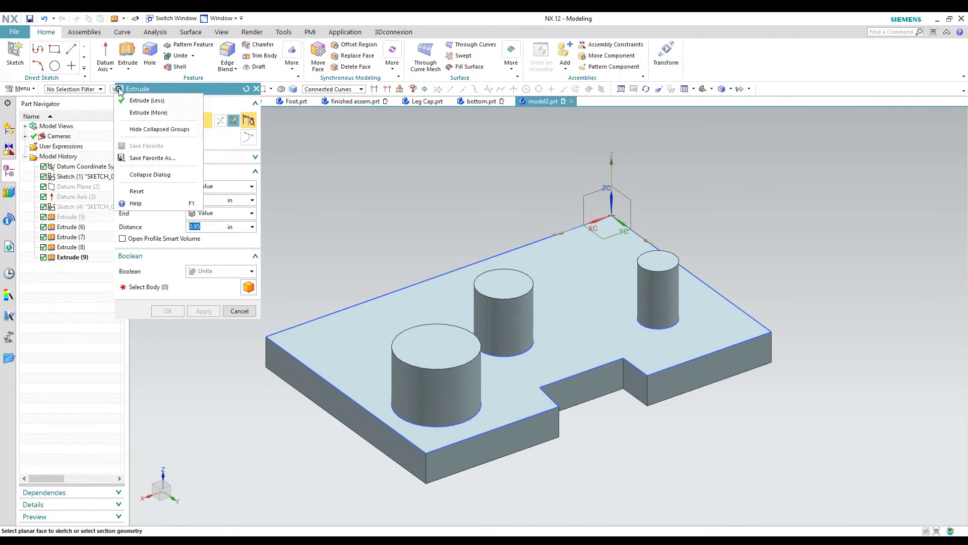
{"action": "left_click", "coordinate": [158, 113]}
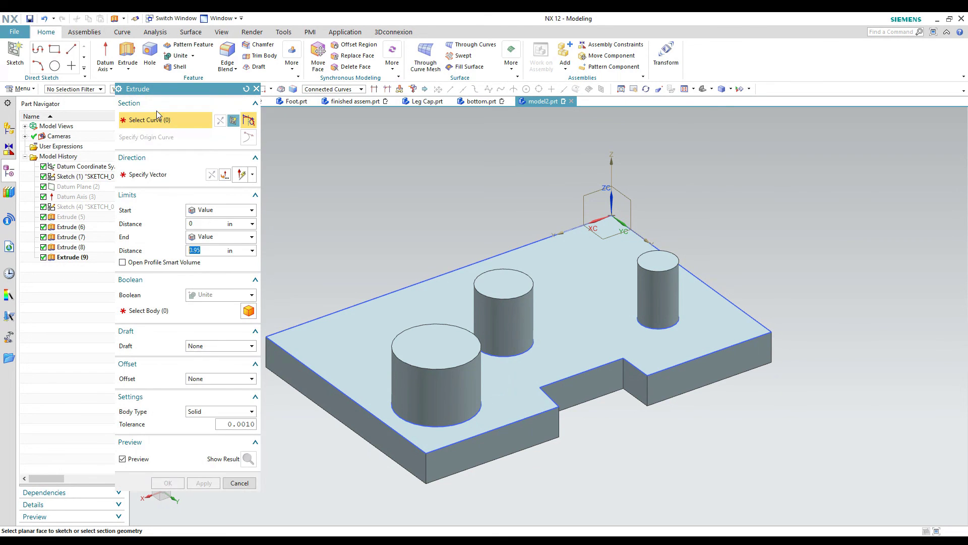